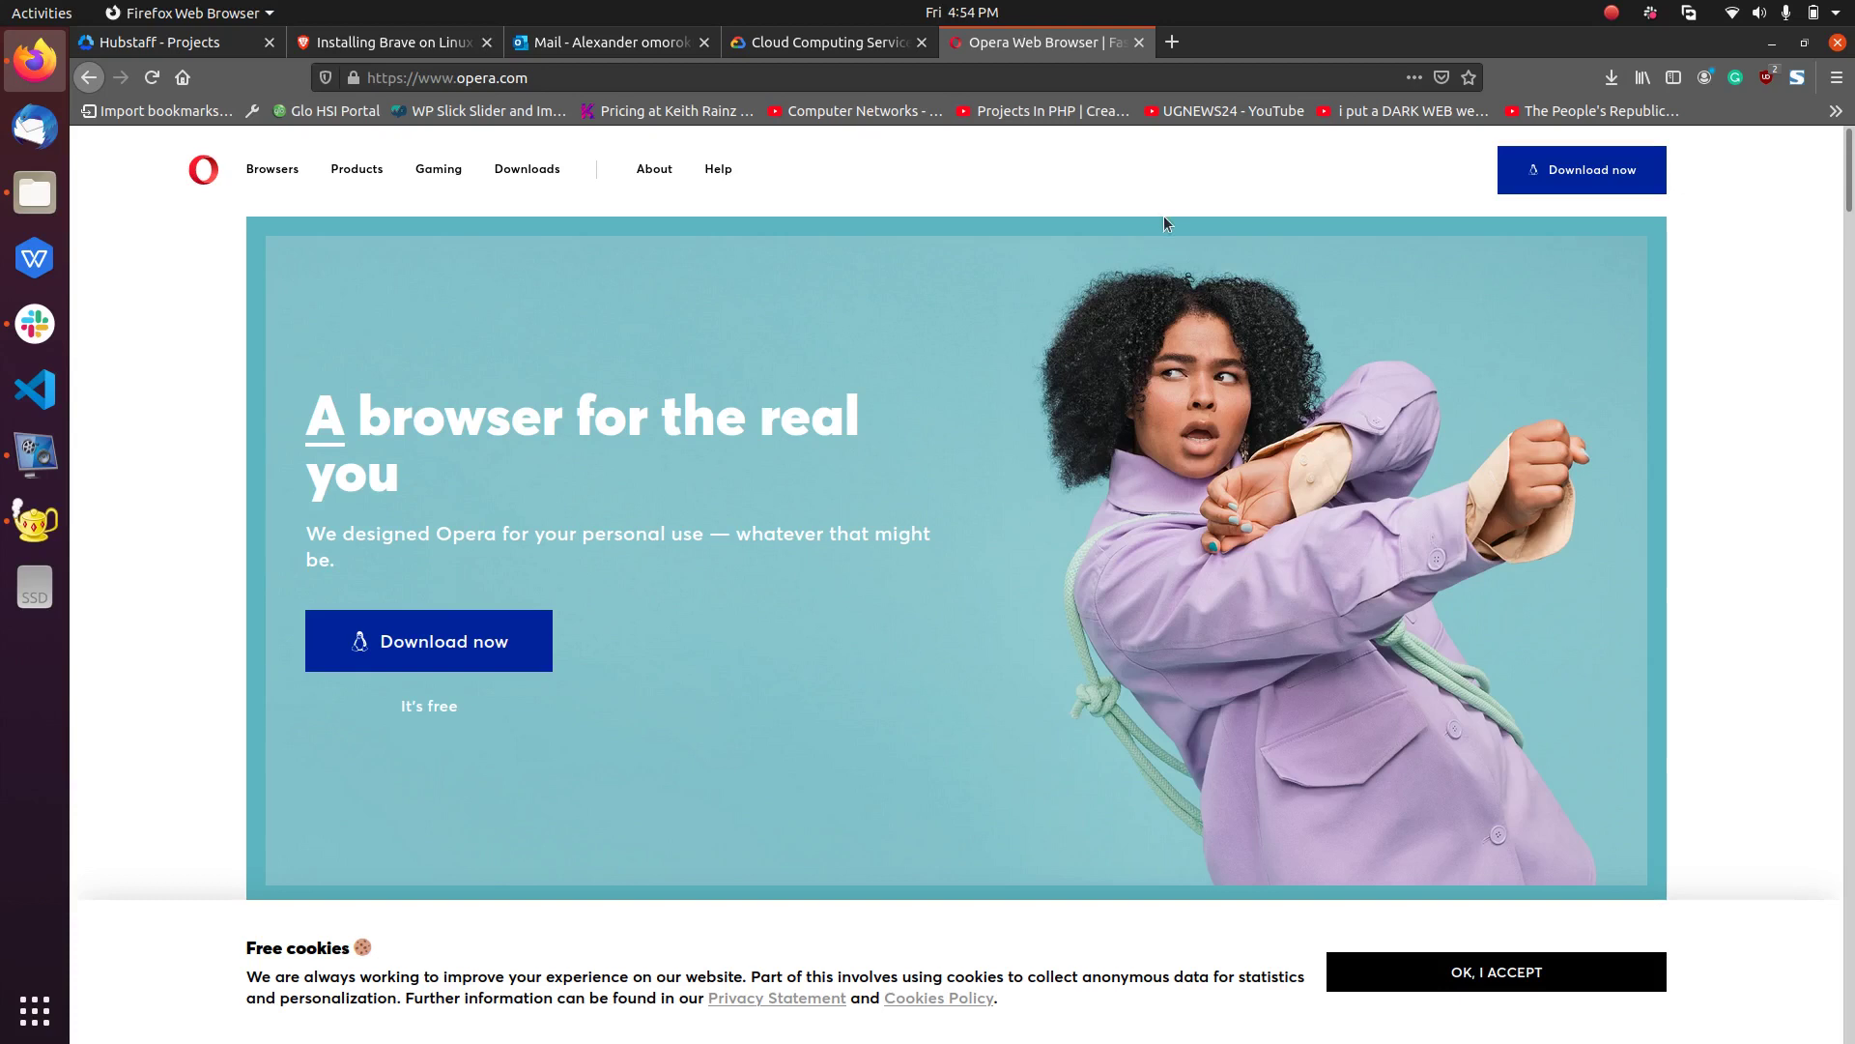
Step: Download the Opera .deb package for Linux, dismiss the file prompt, and minimize Firefox
scroll(1150, 261, down, 5)
scroll(1150, 300, down, 3)
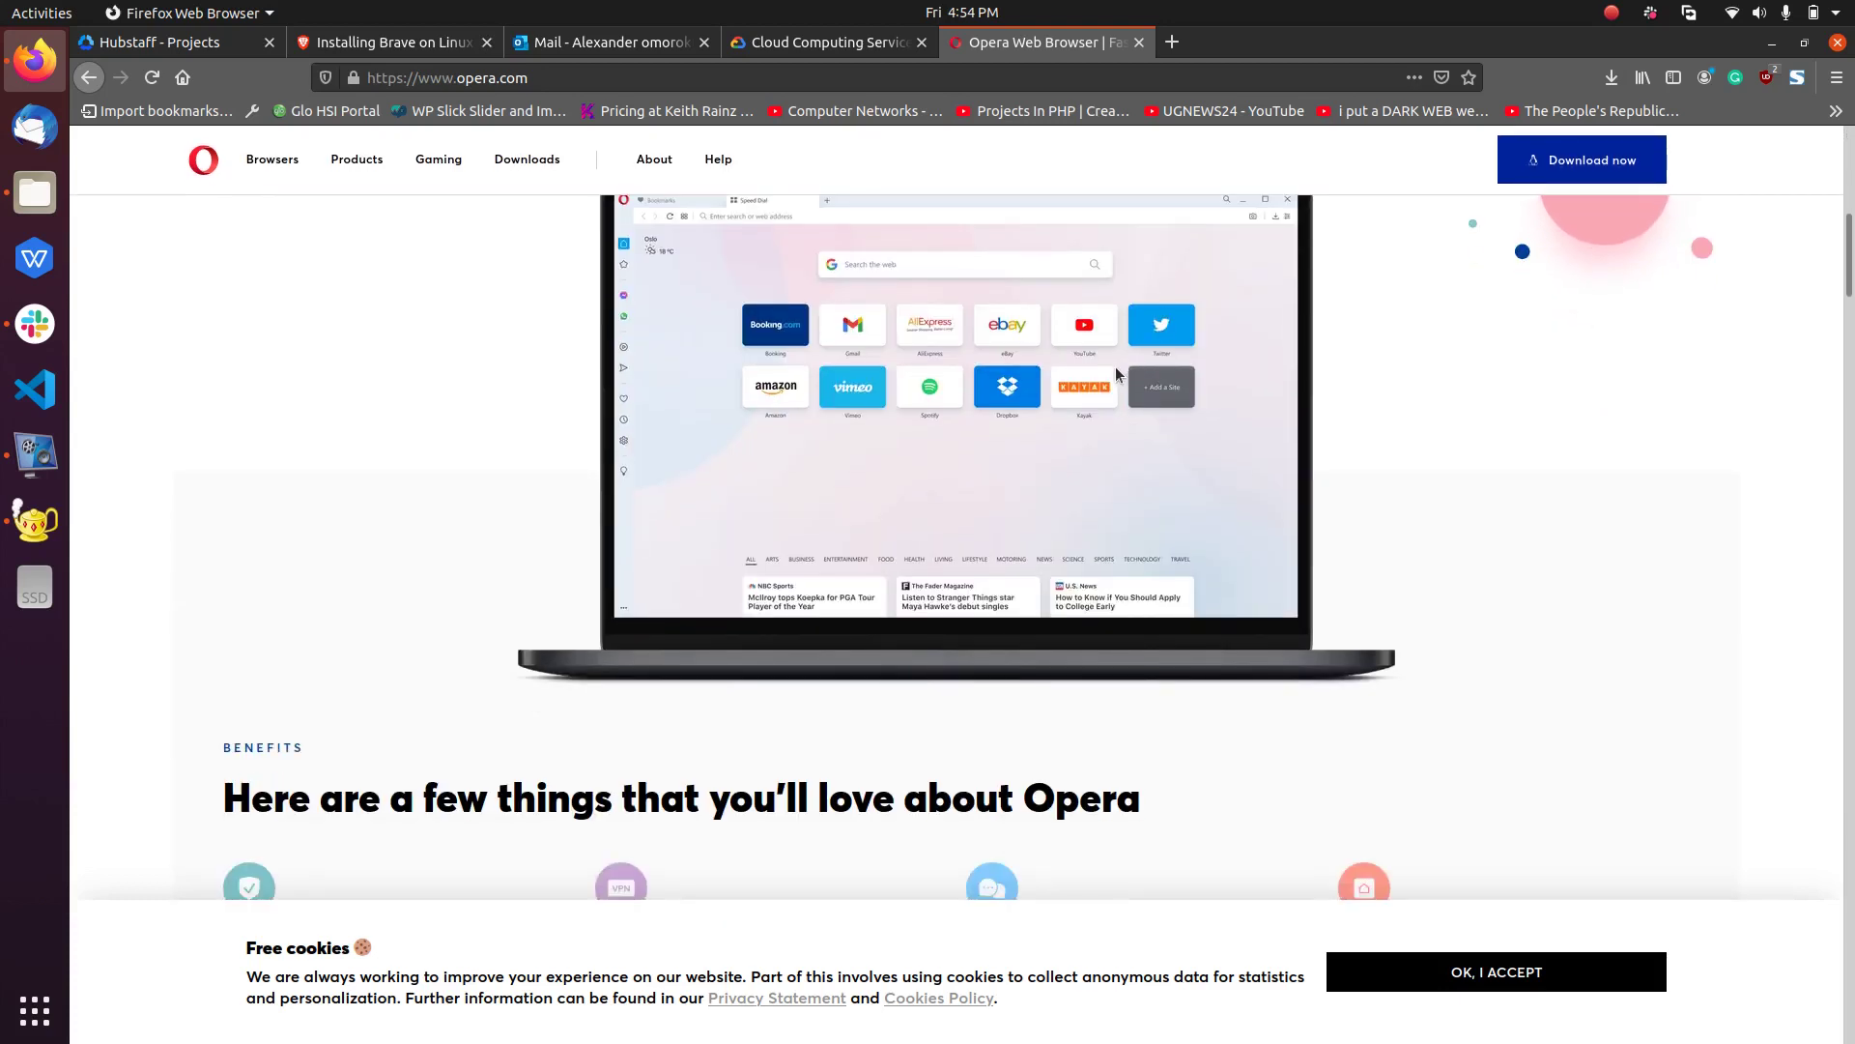
scroll(1121, 363, up, 1)
scroll(1126, 361, up, 2)
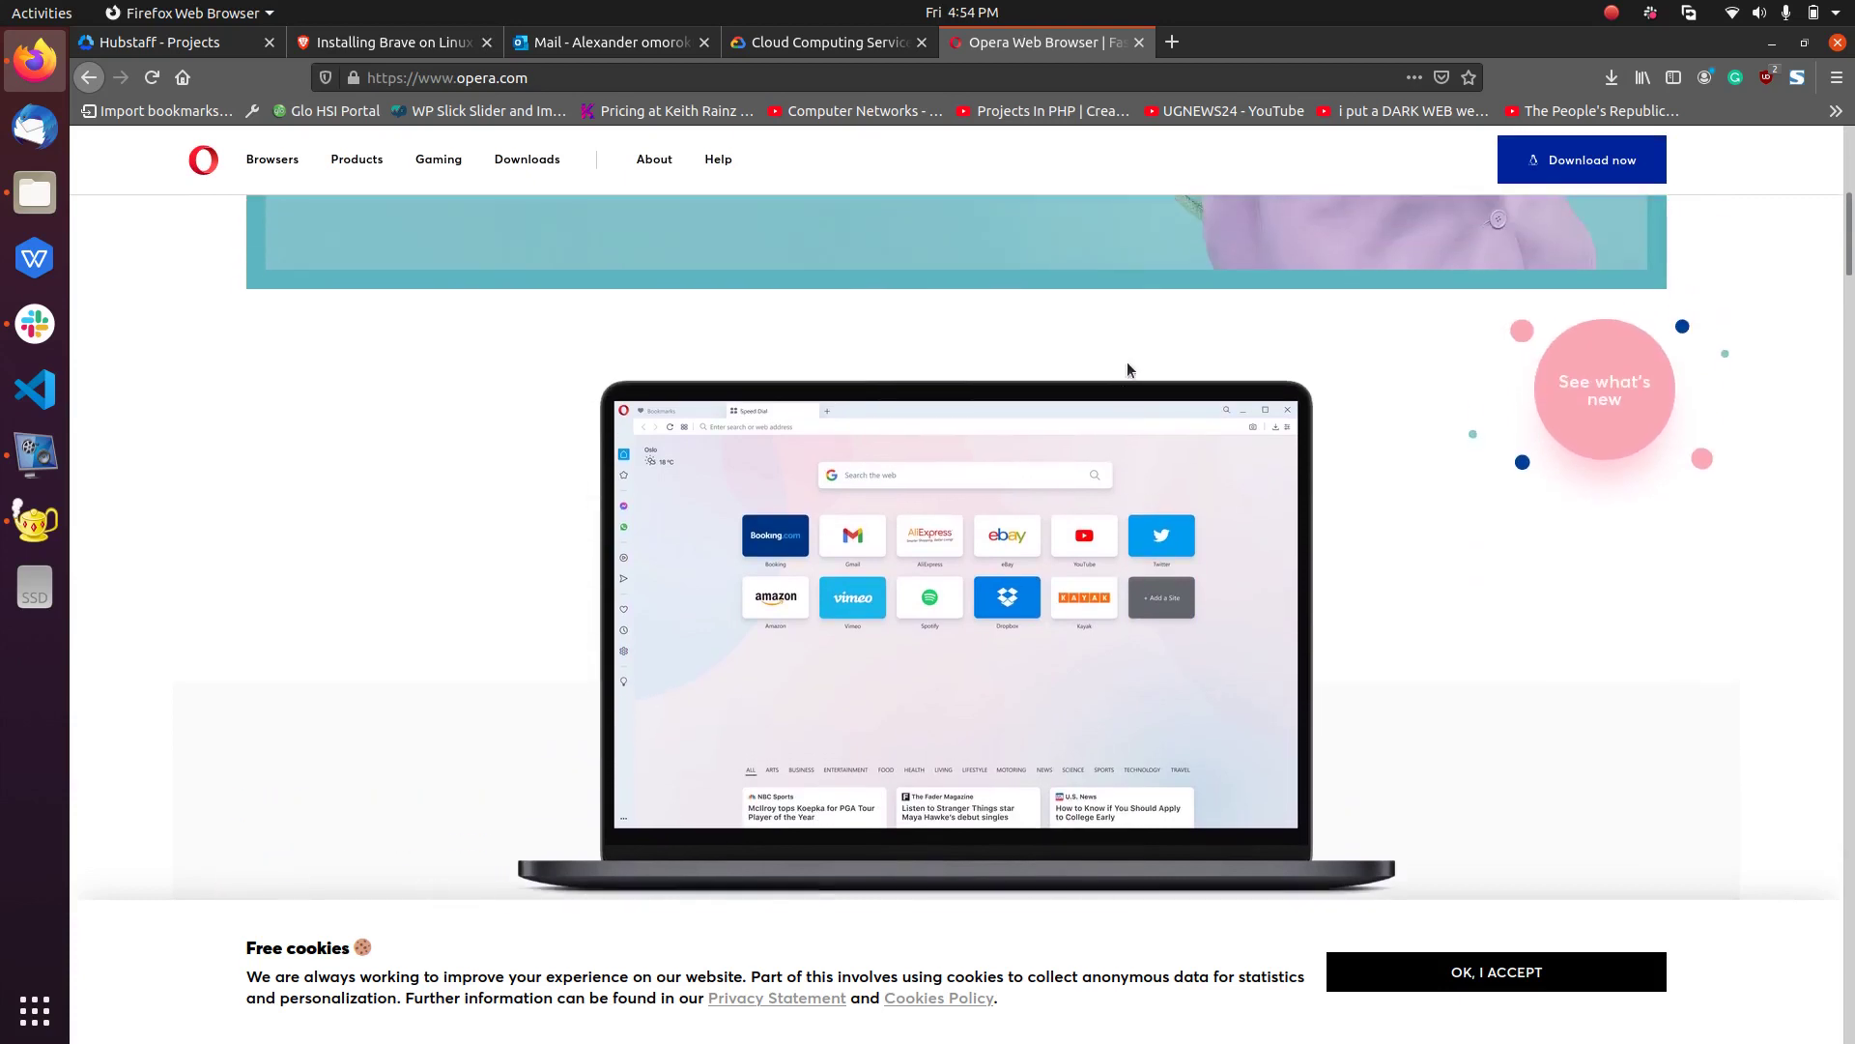
scroll(1127, 361, up, 1)
scroll(1127, 361, up, 3)
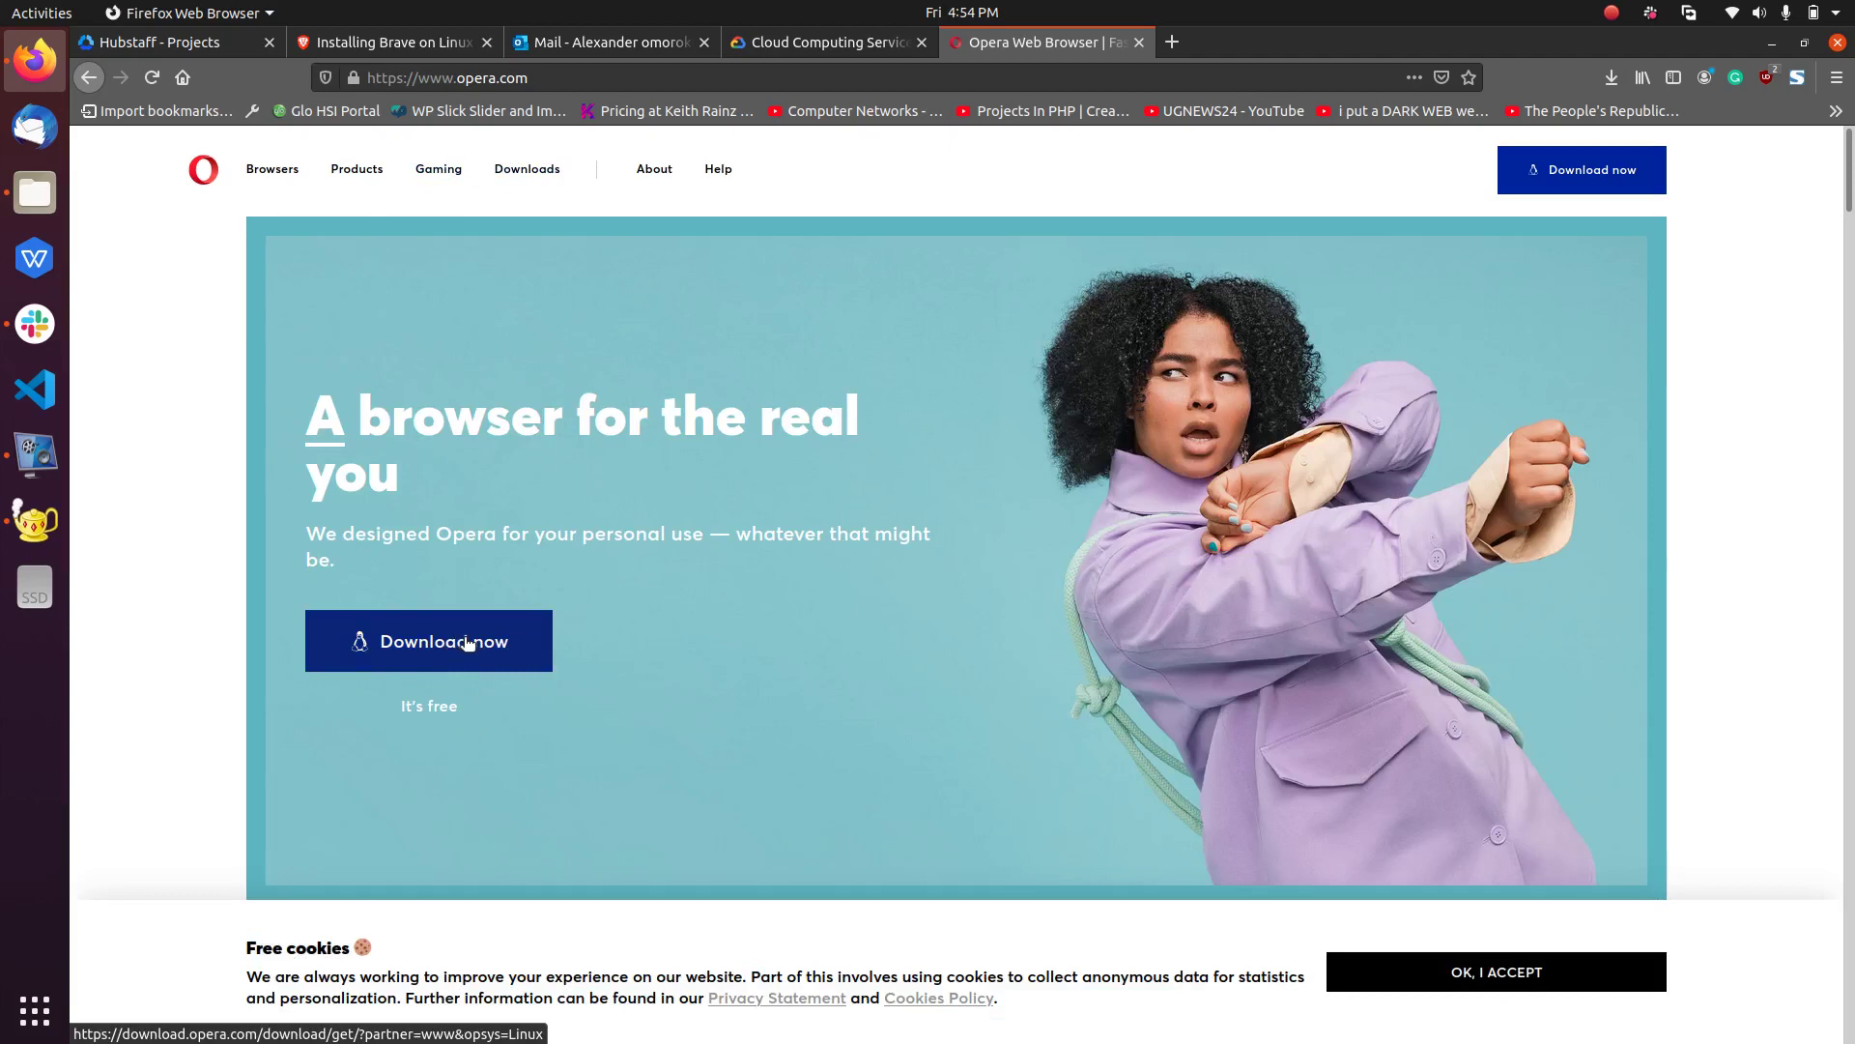
click(454, 645)
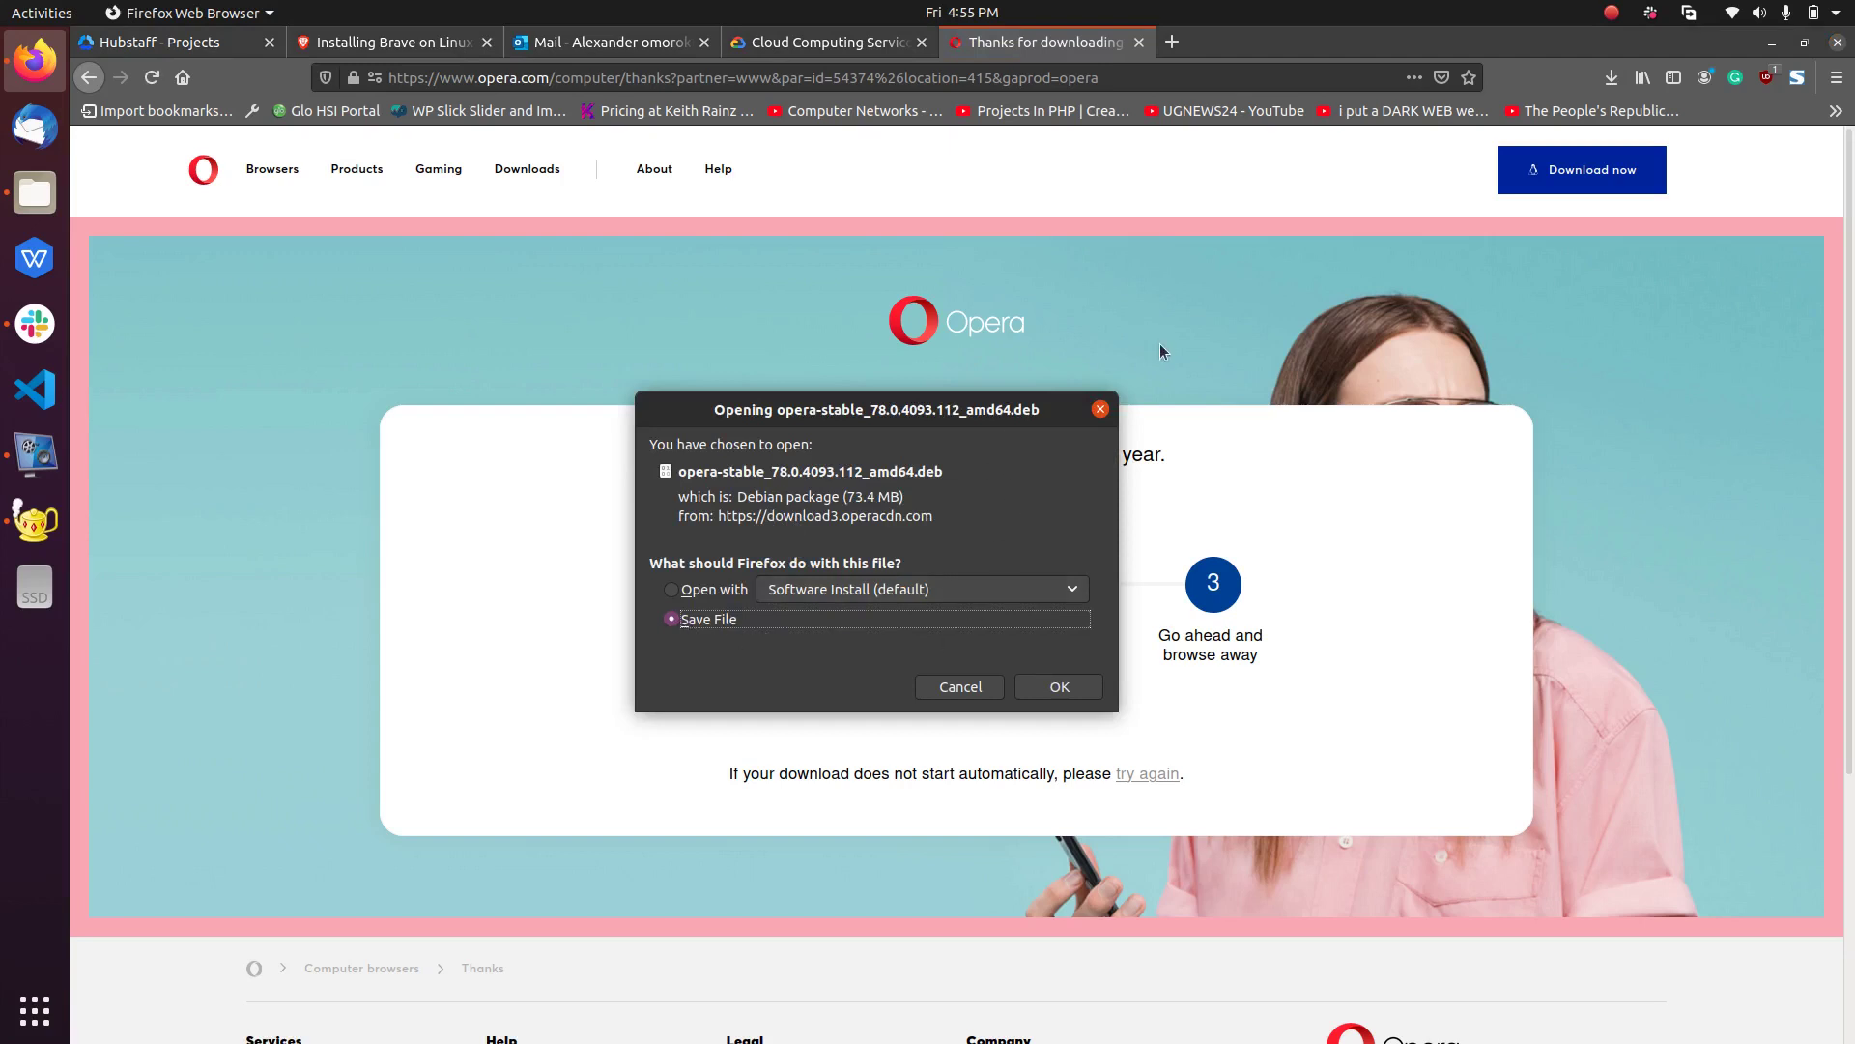
click(1099, 409)
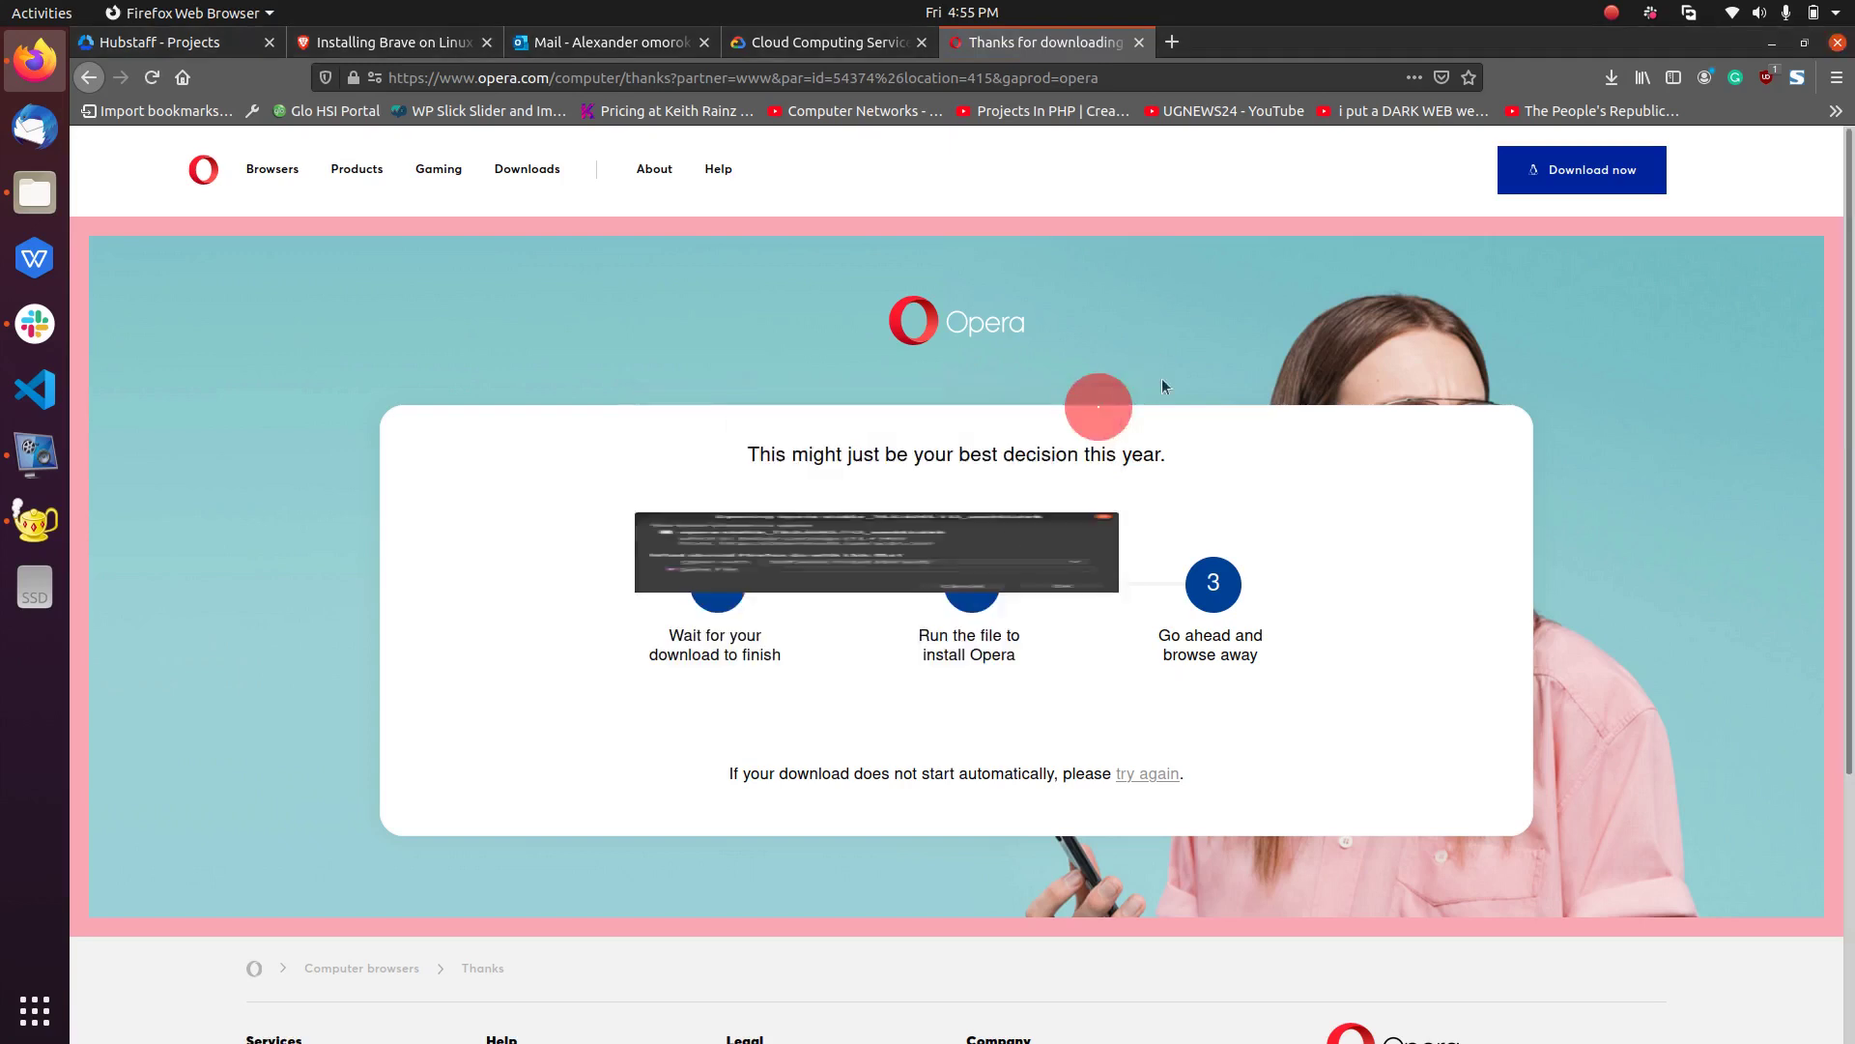
click(1775, 41)
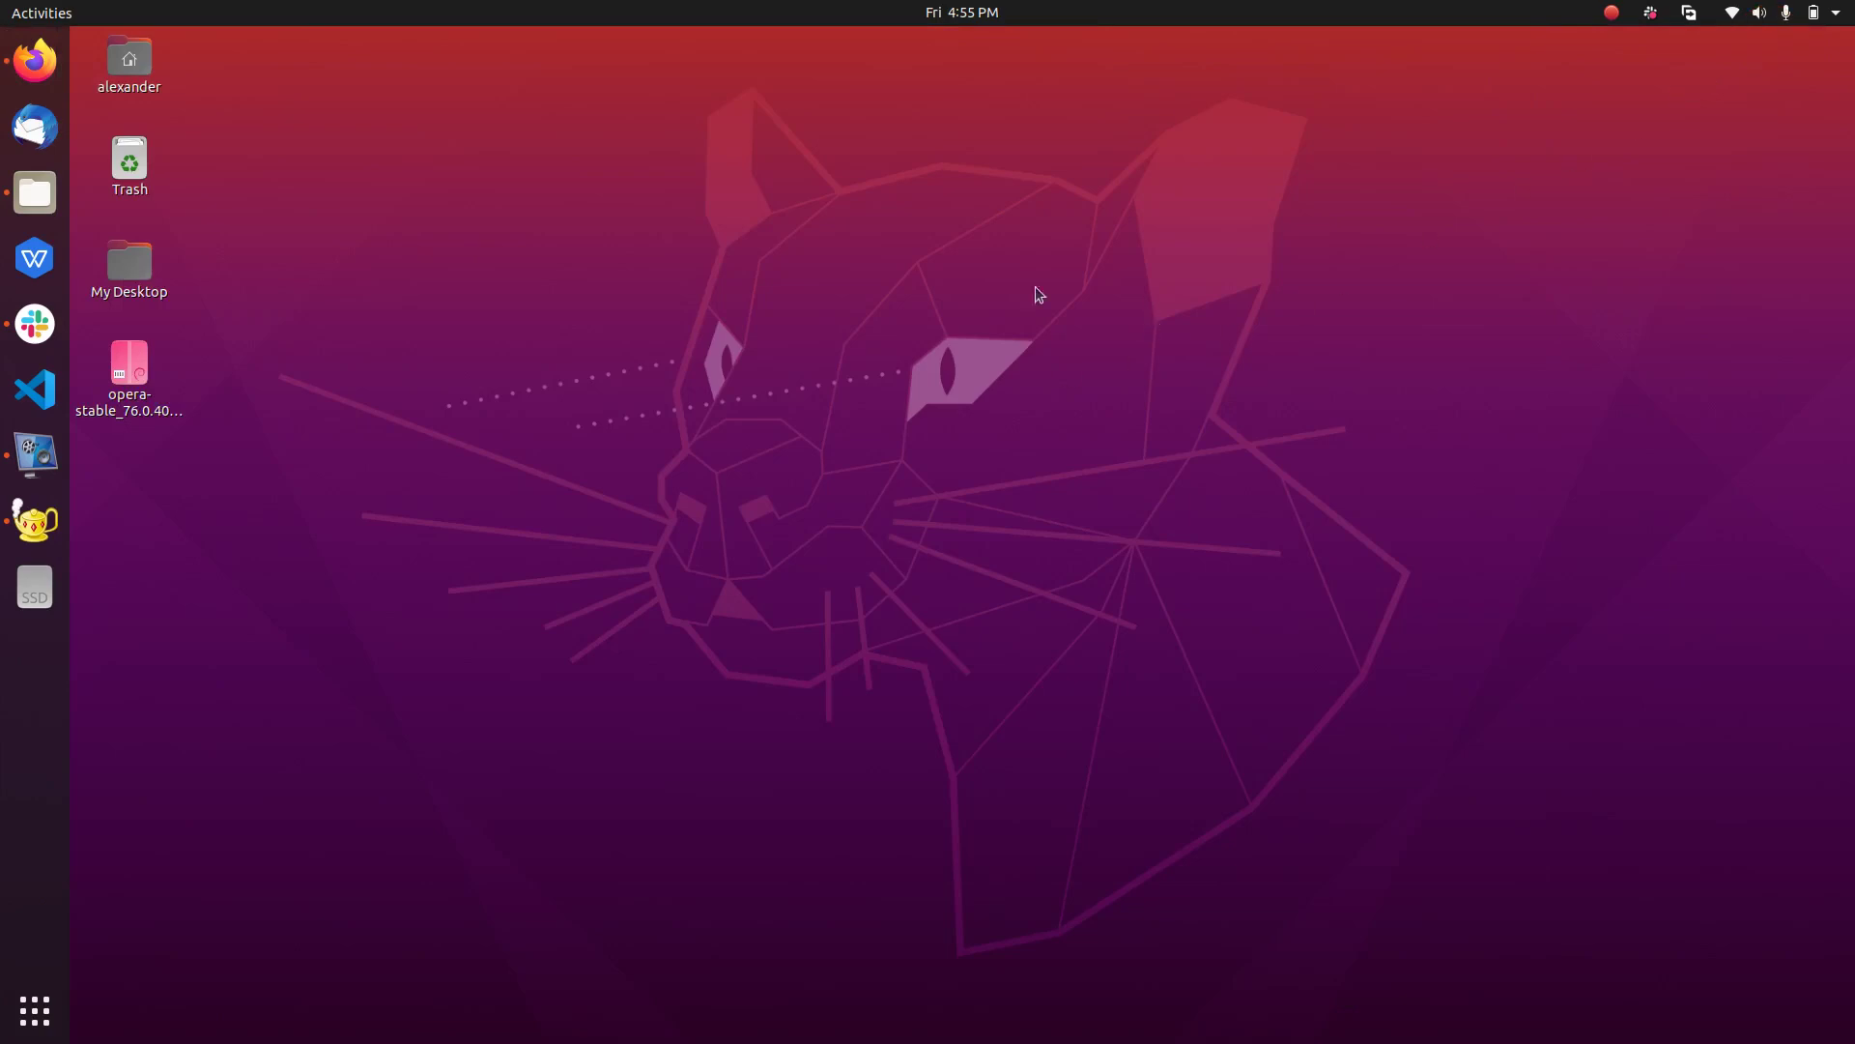
Step: Open the desktop's opera-stable .deb file with the Gdebi Package Installer
click(140, 399)
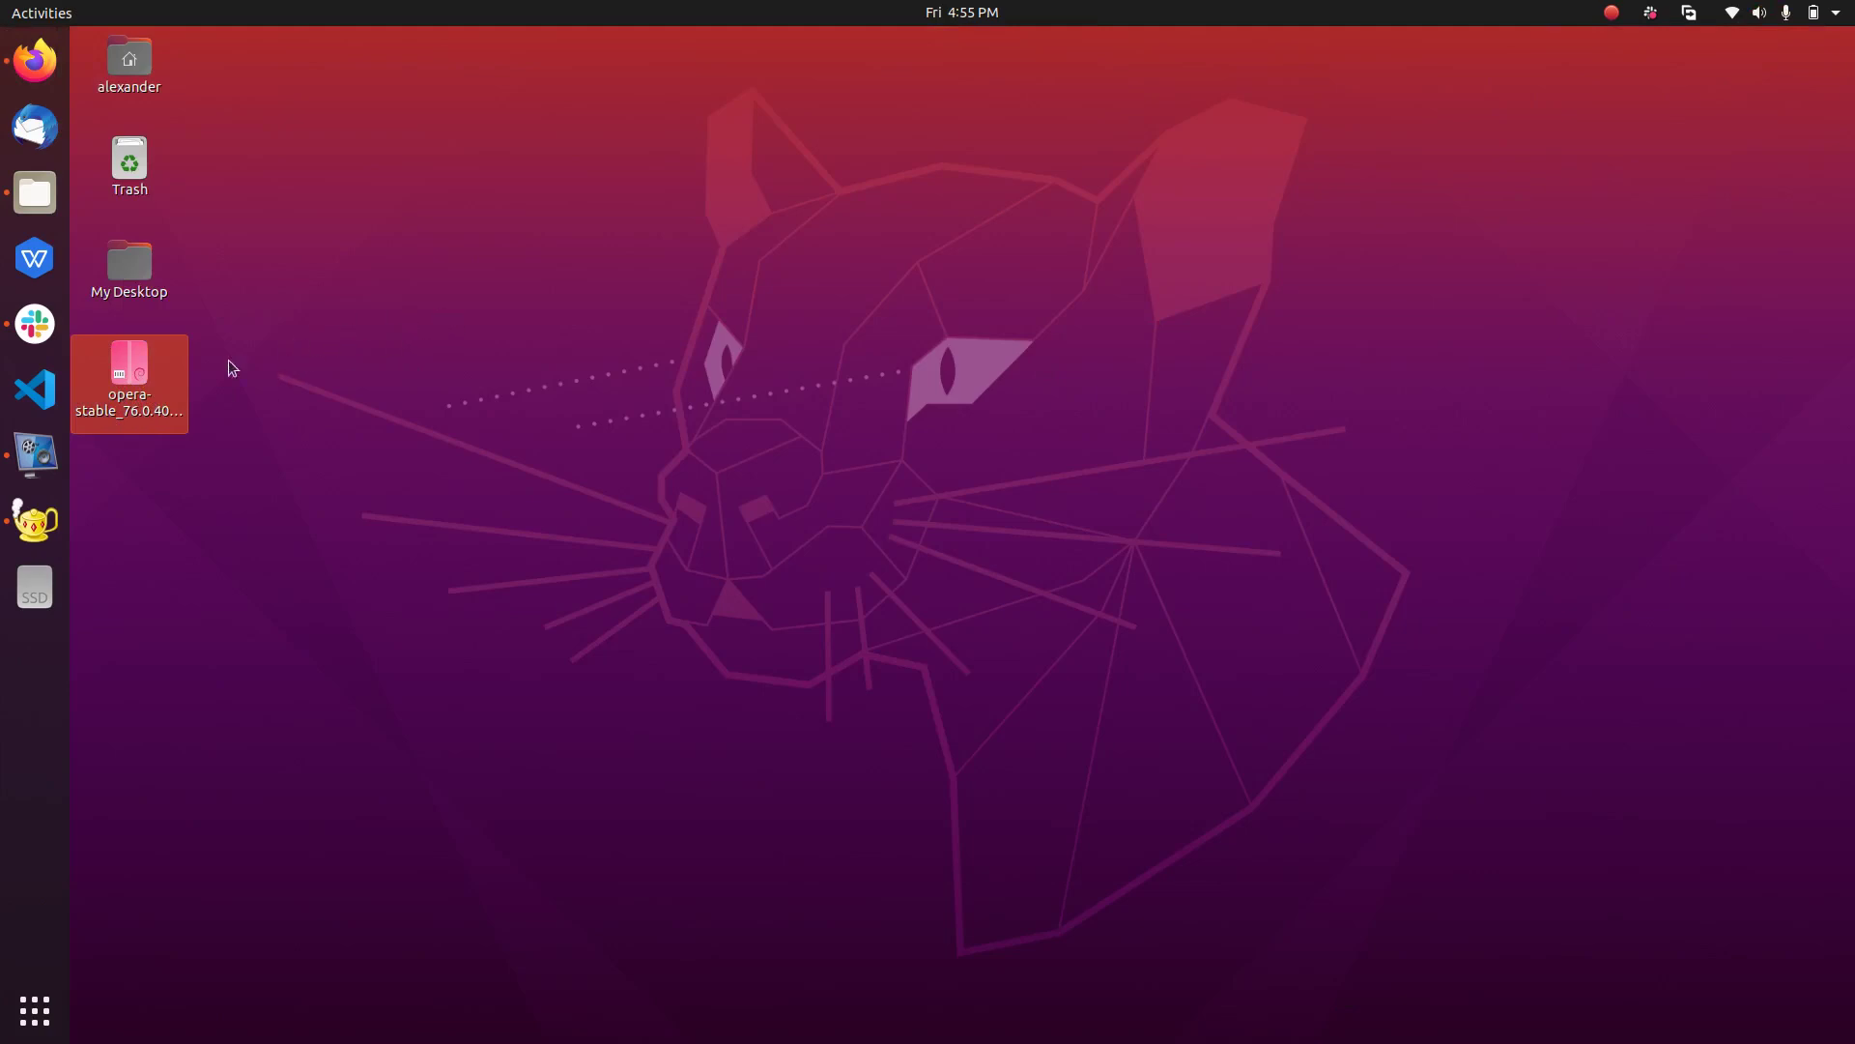
right_click(164, 375)
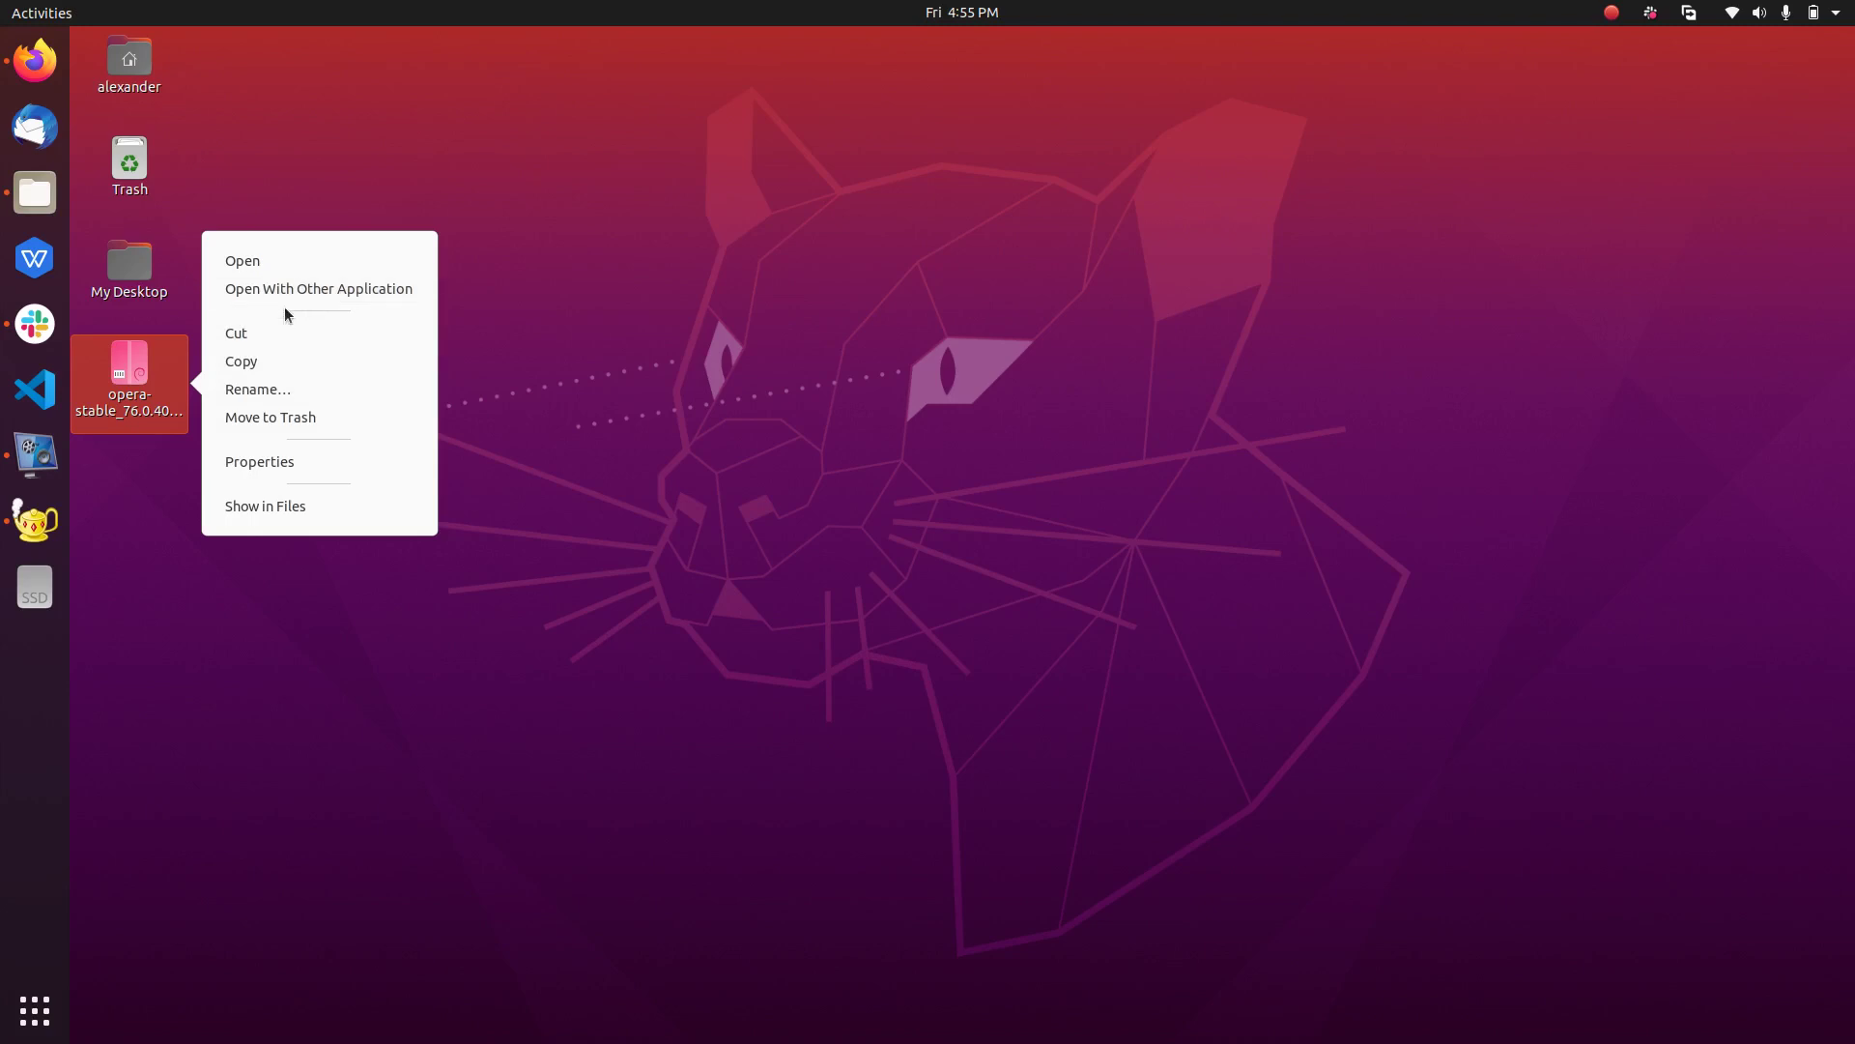
click(550, 358)
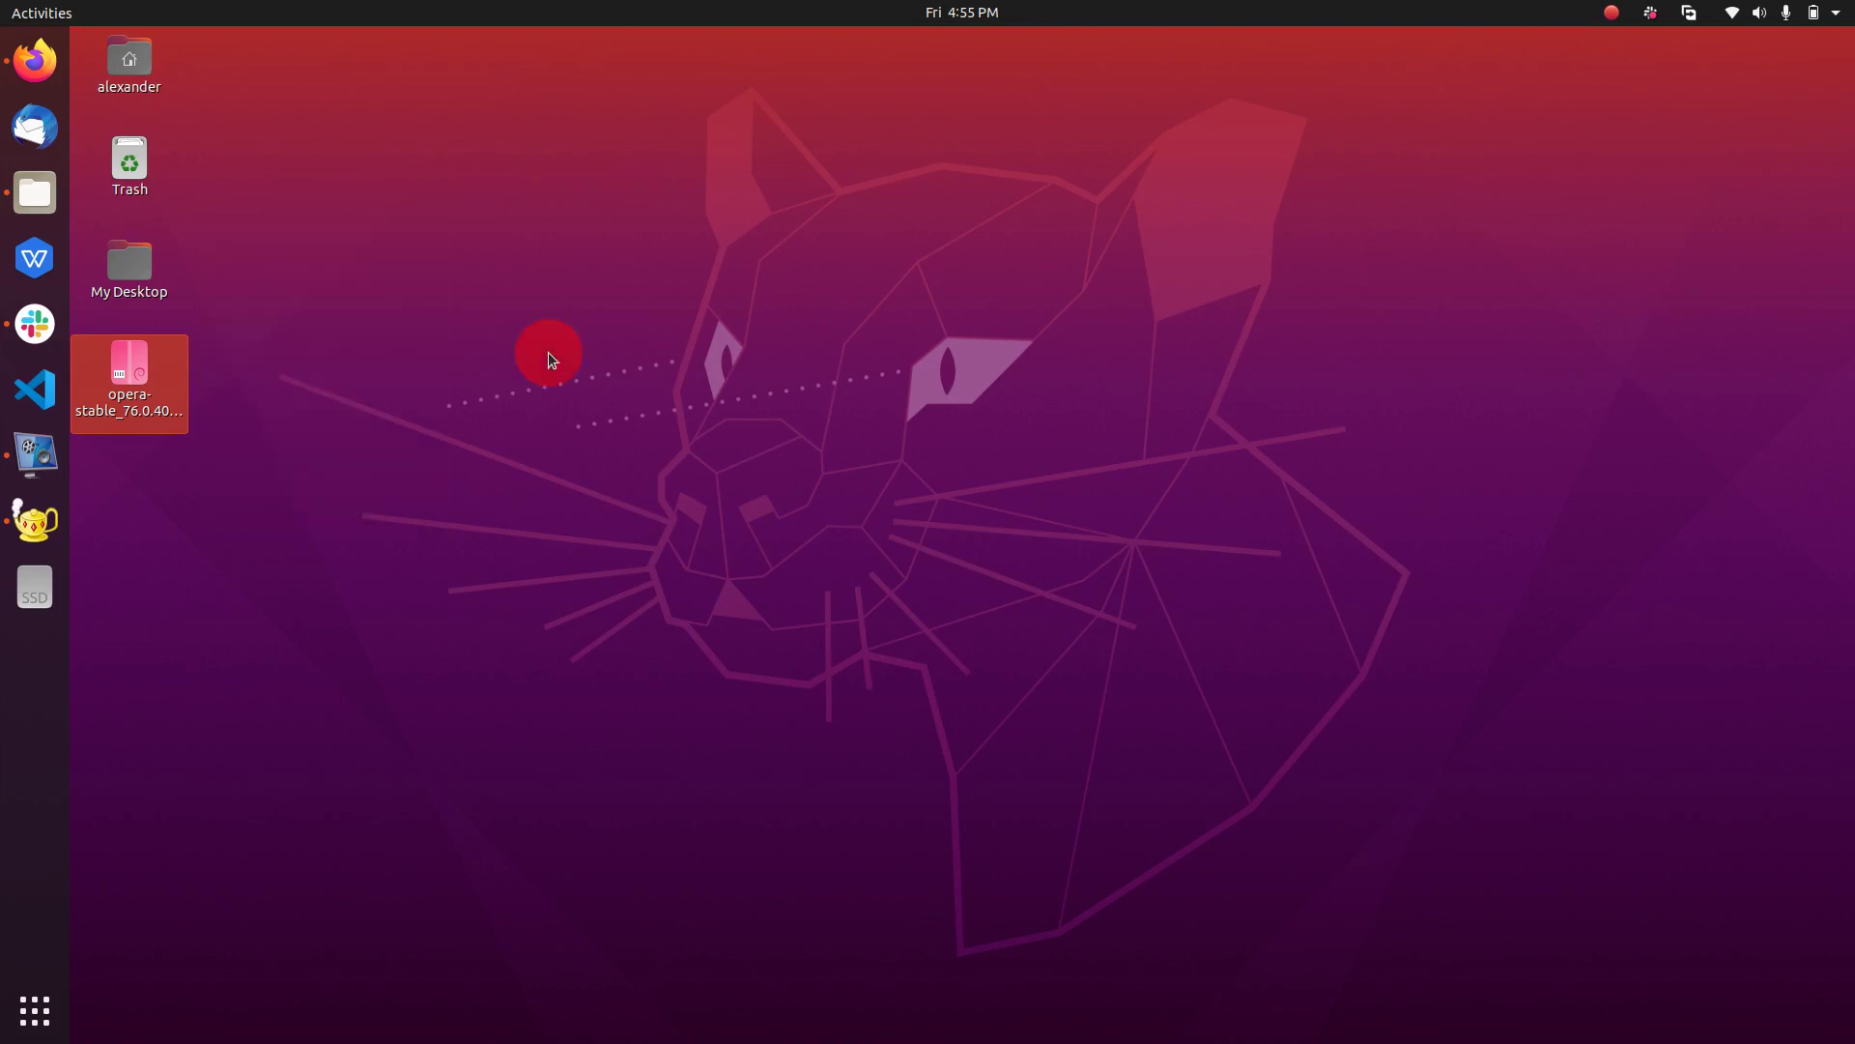
right_click(154, 406)
click(295, 290)
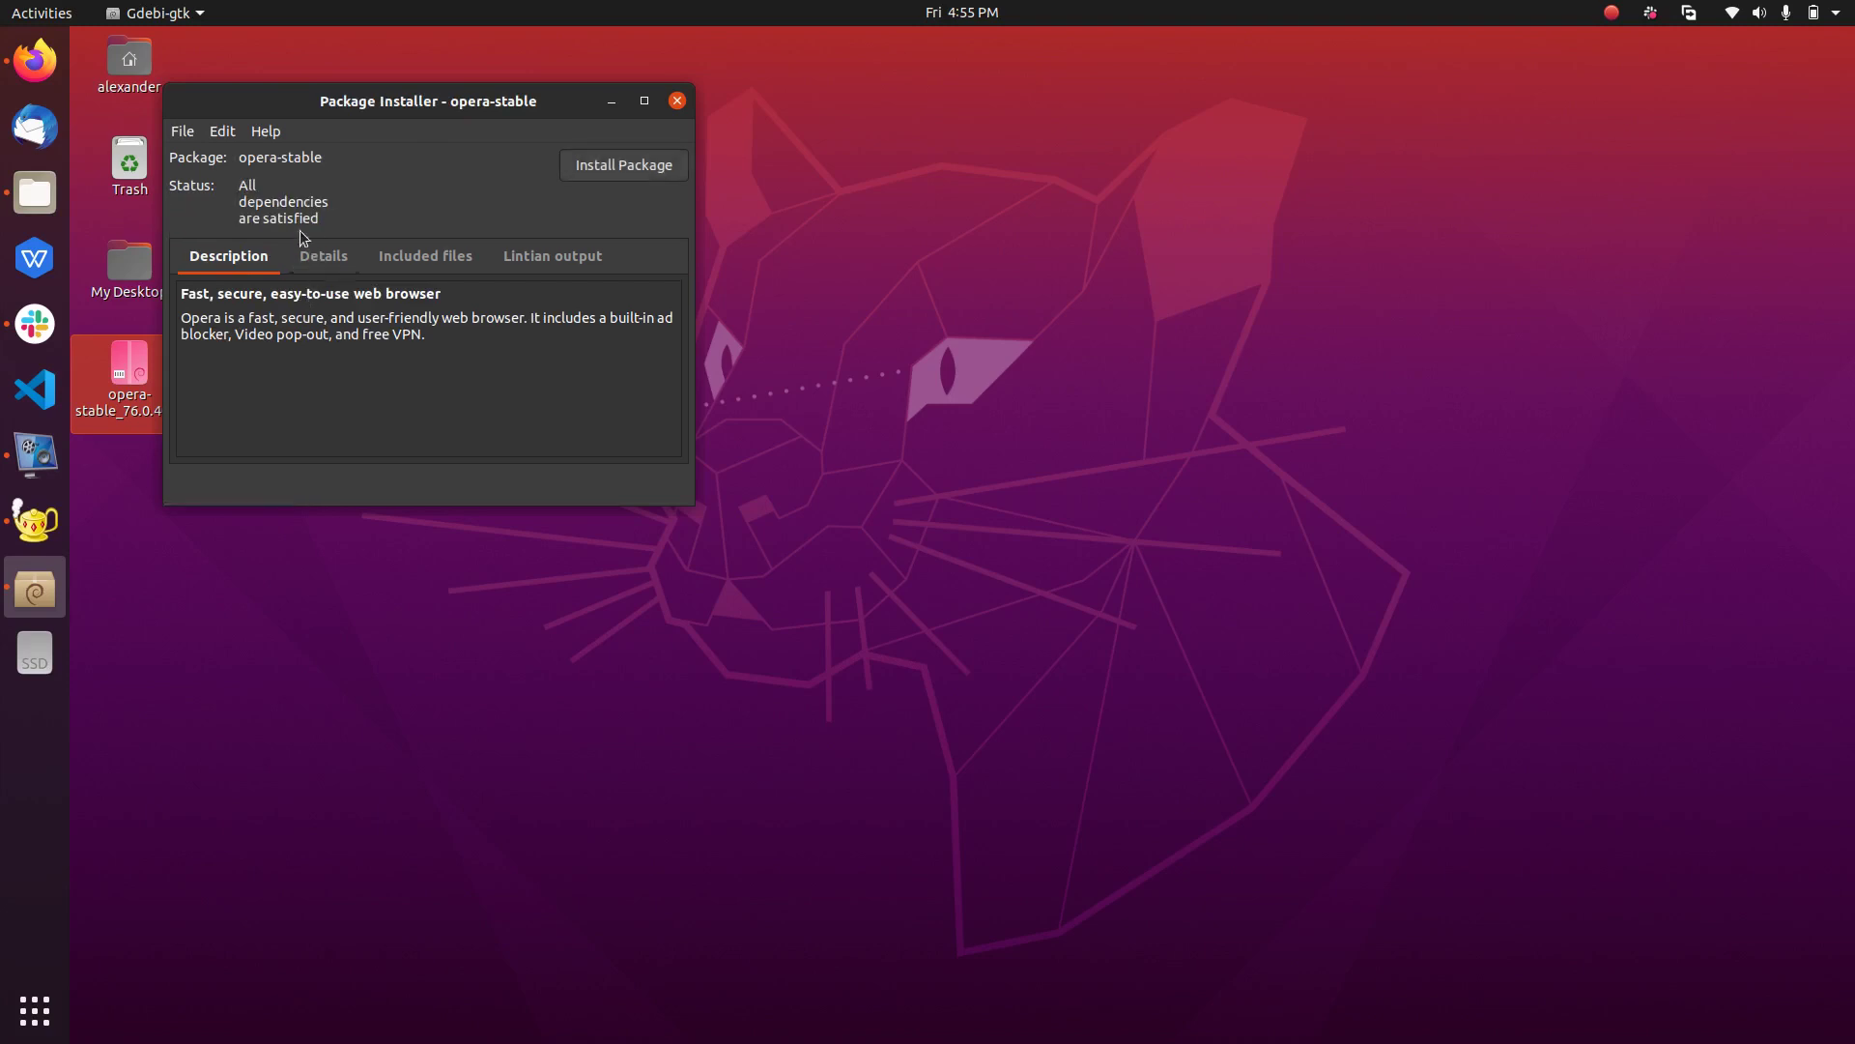
Step: Install the opera-stable package, authorizing it with the account password
click(237, 190)
click(618, 166)
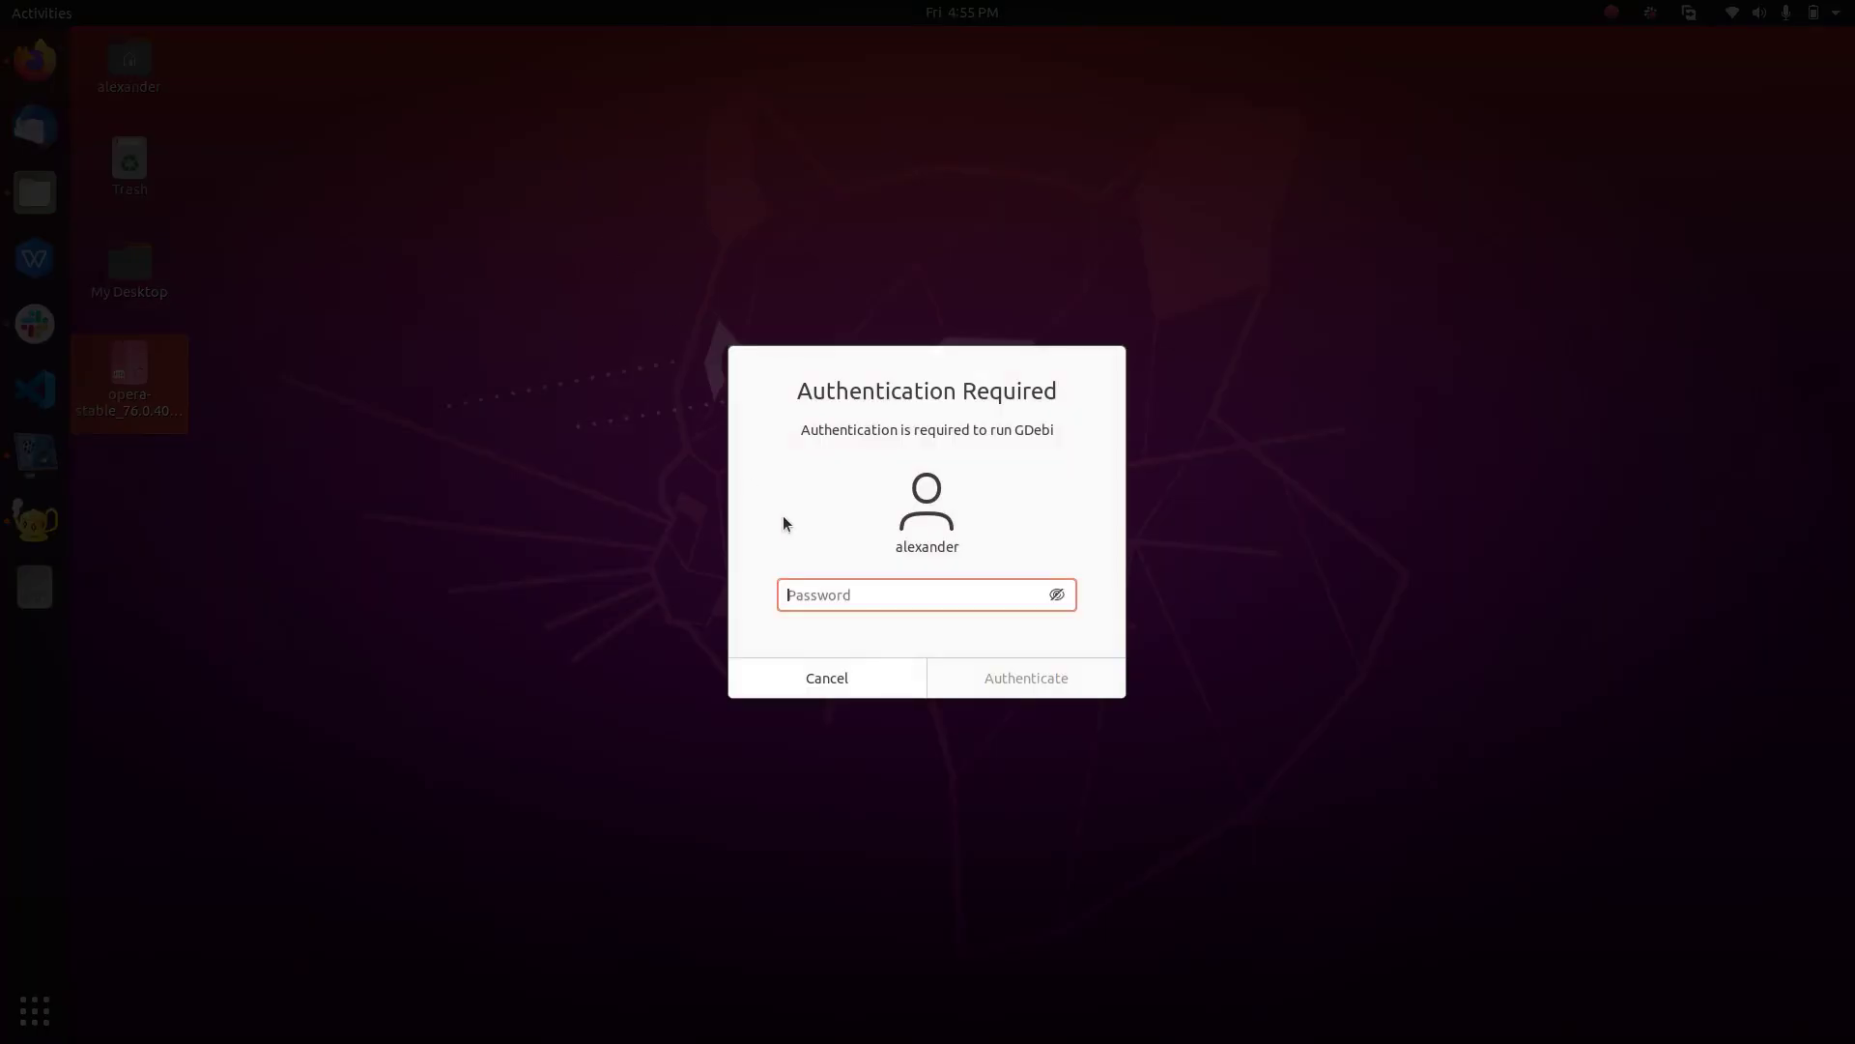
text(••••••)
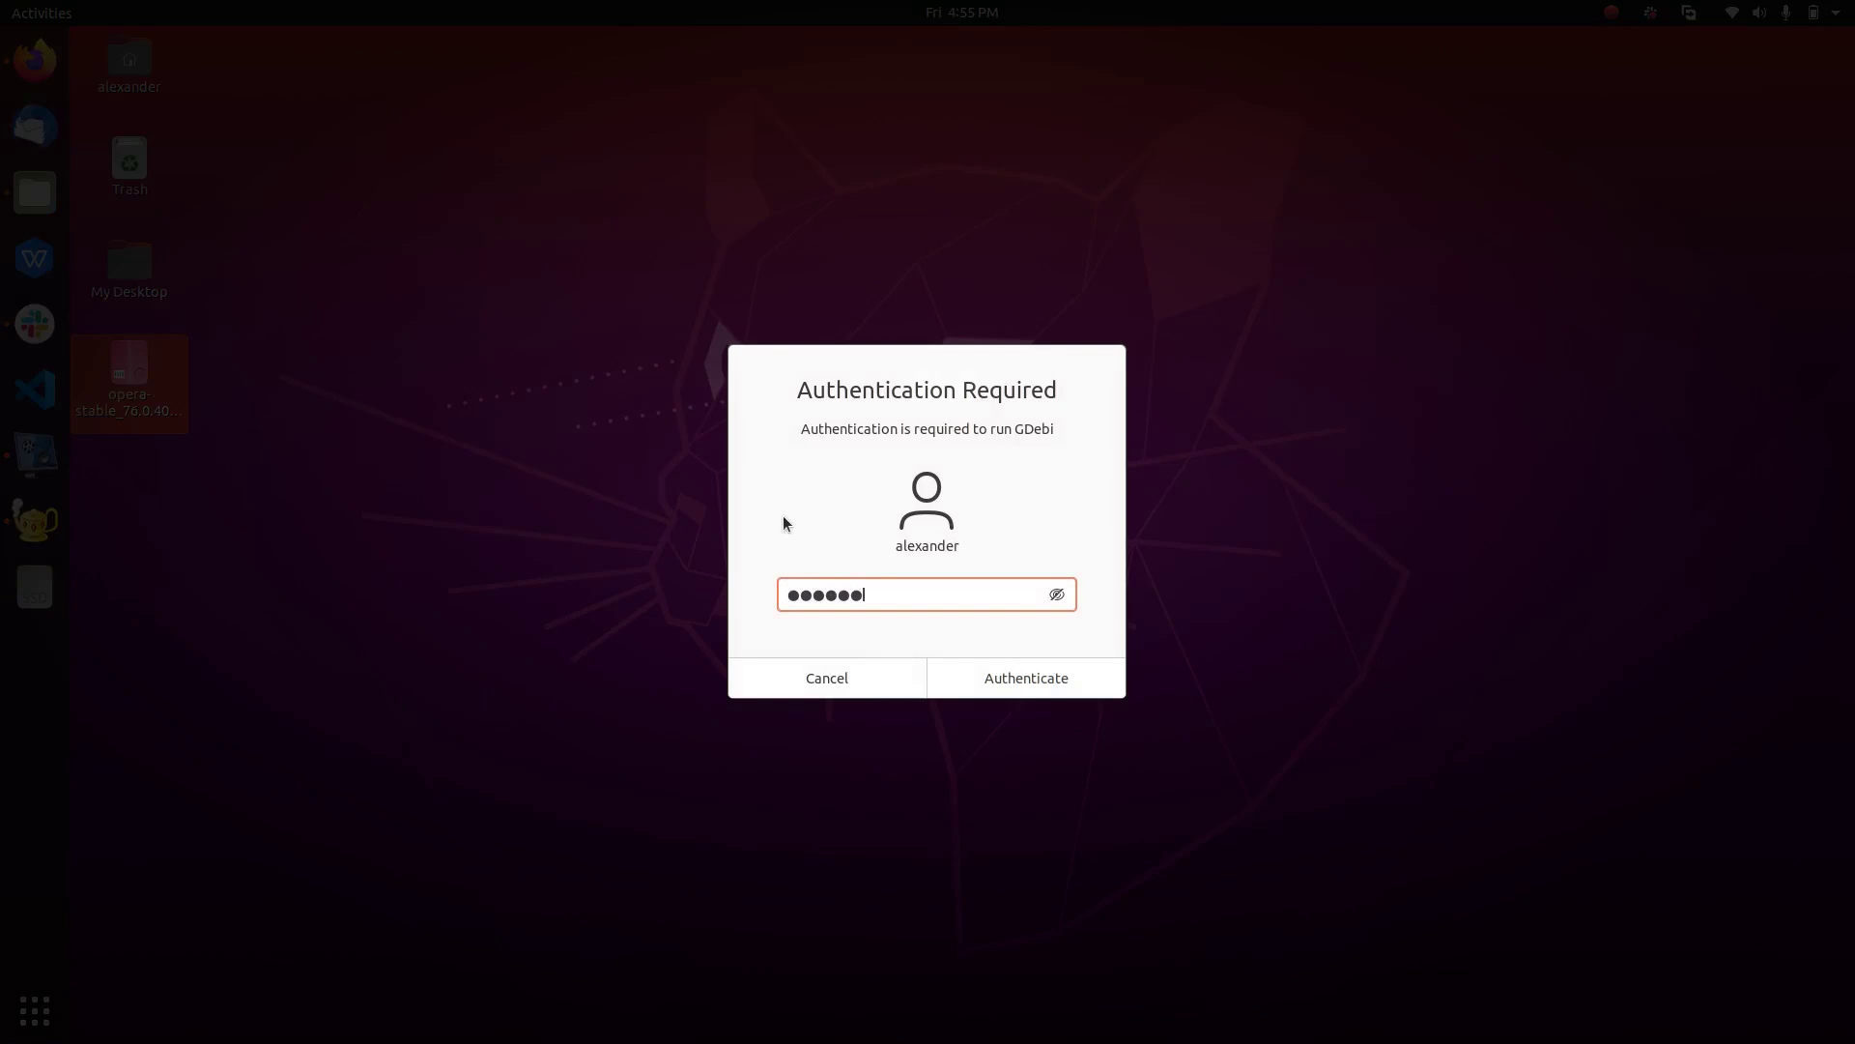
text(••)
key(Return)
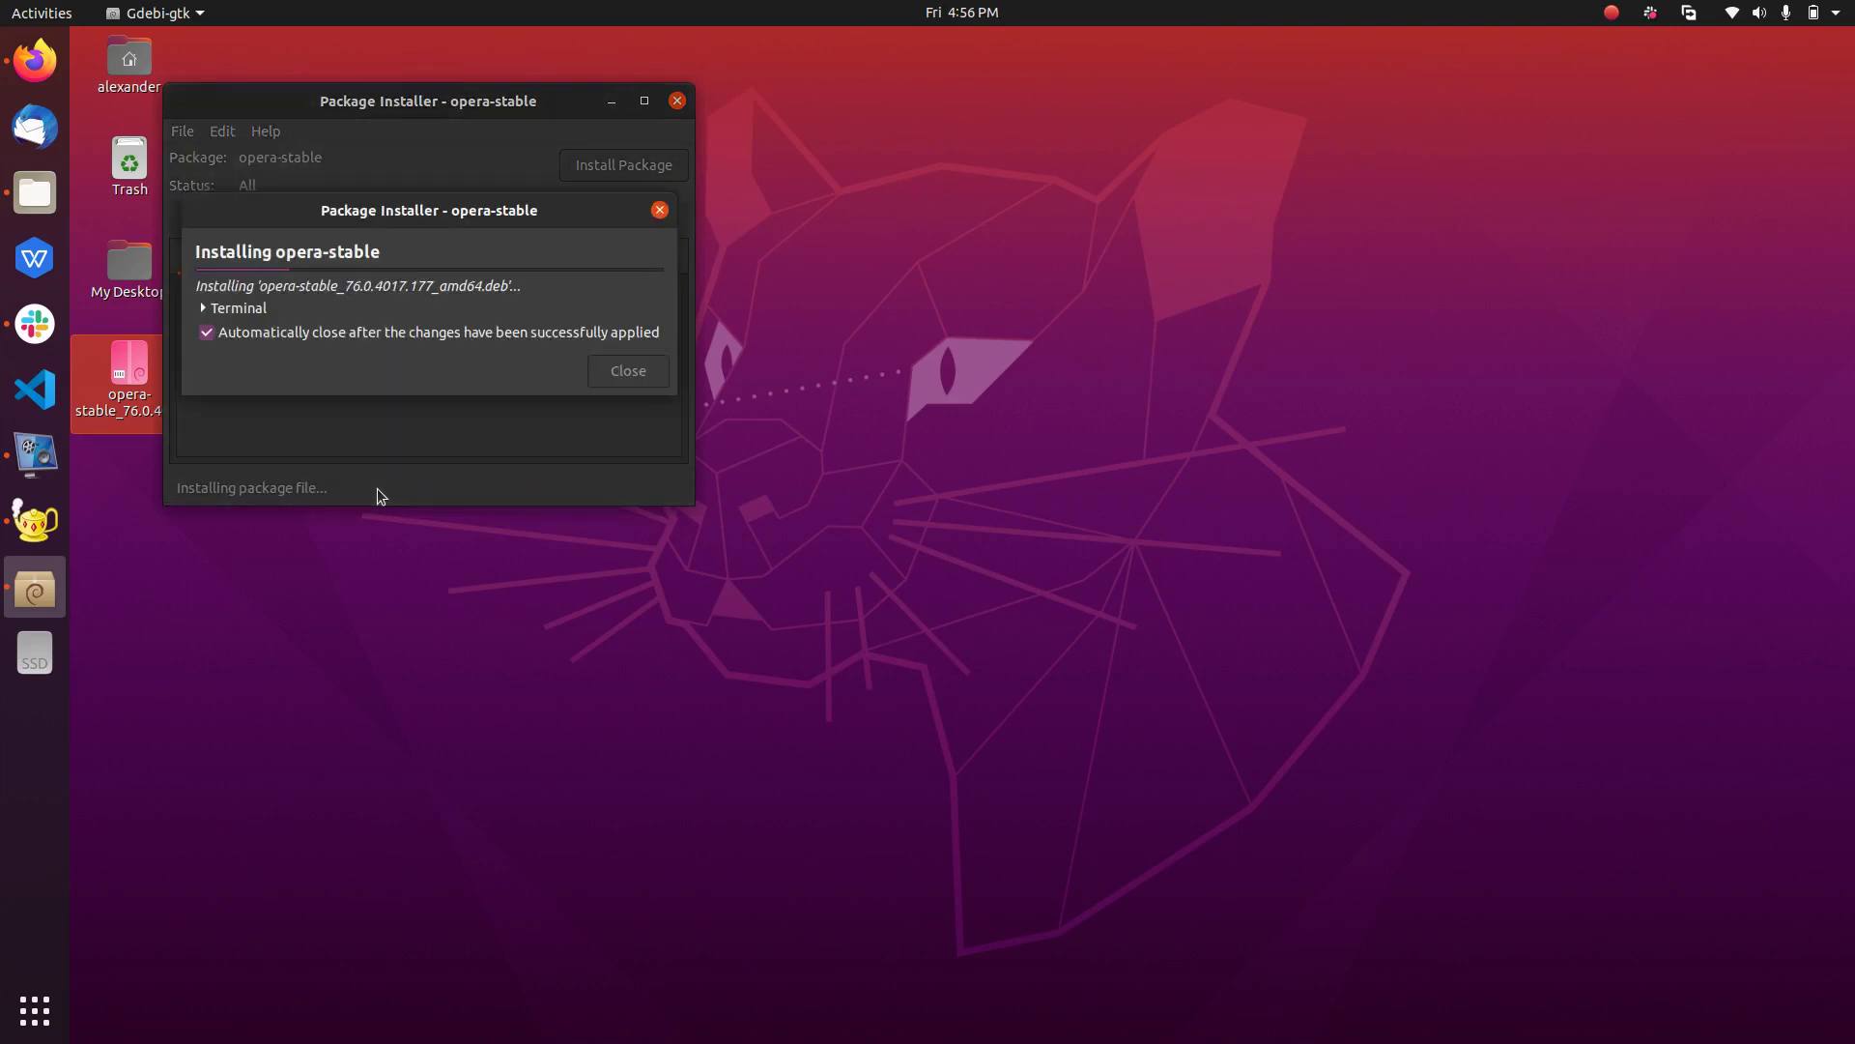
Step: Watch the opera-stable install in the terminal output until done, then close GDebi
click(235, 309)
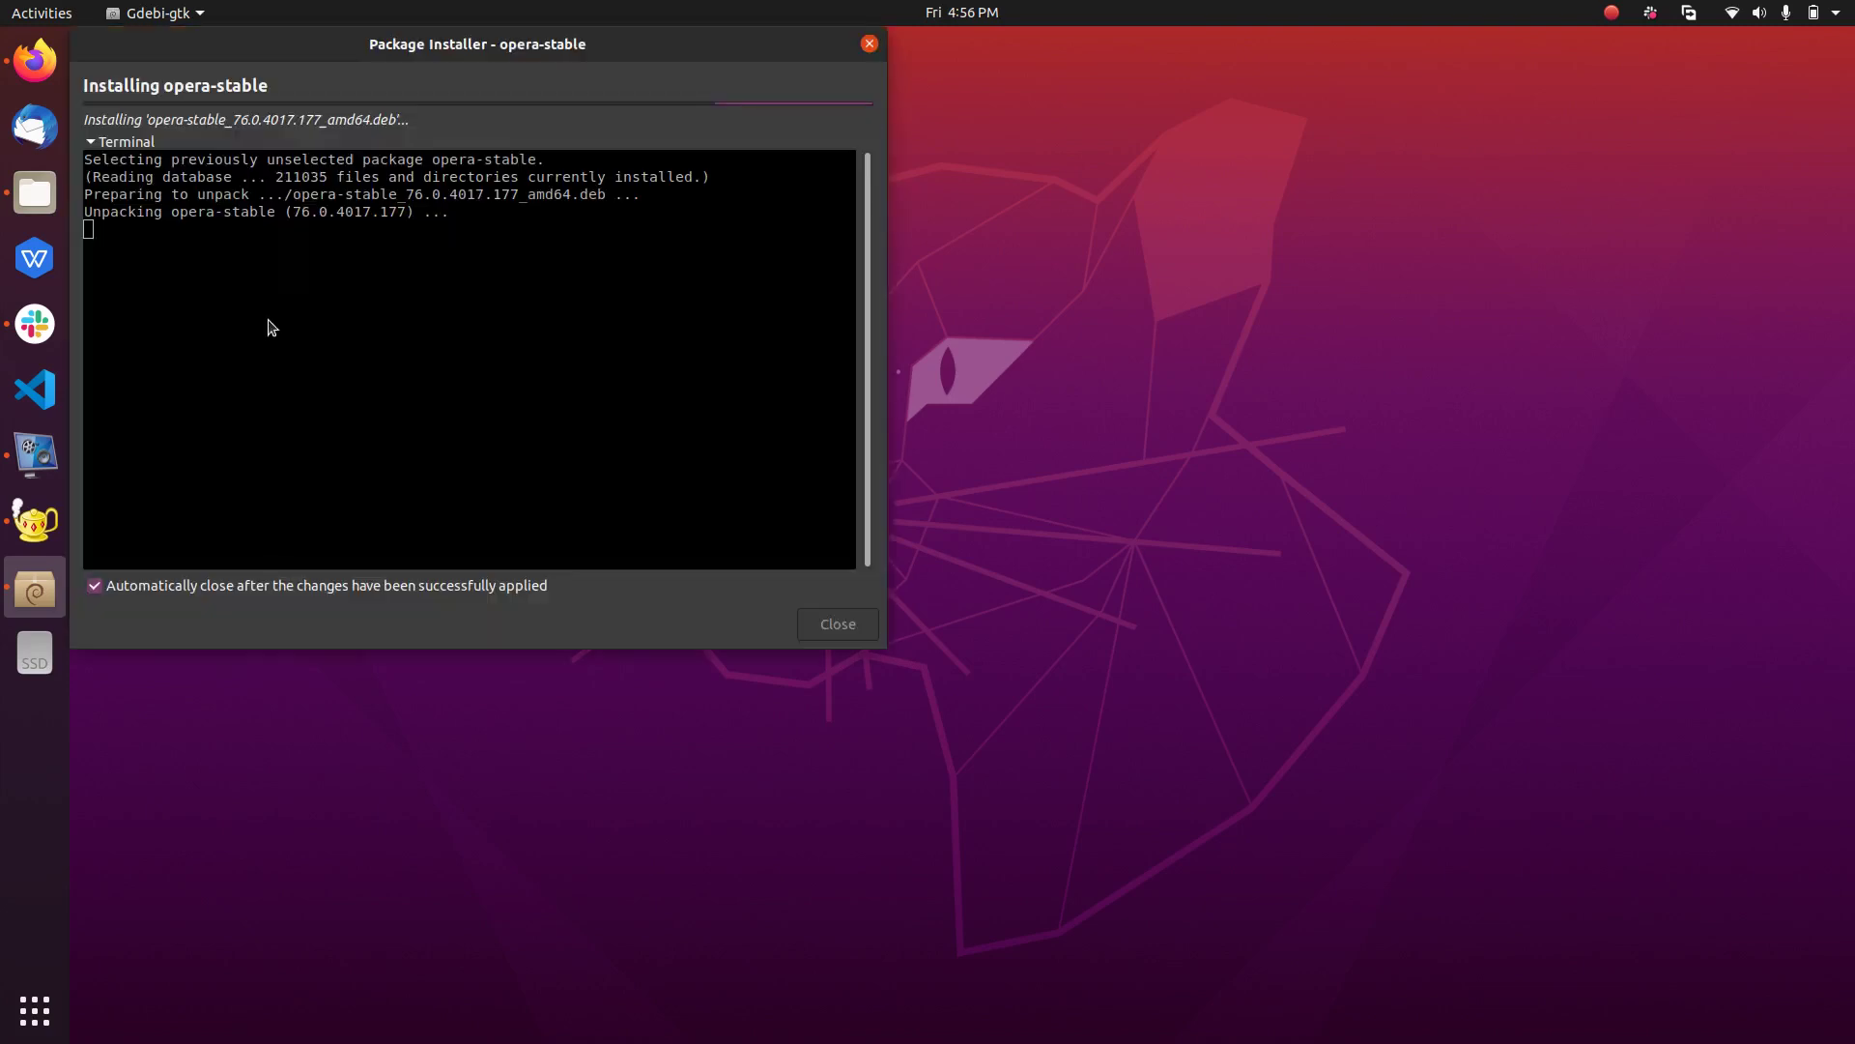
drag(473, 60, 831, 135)
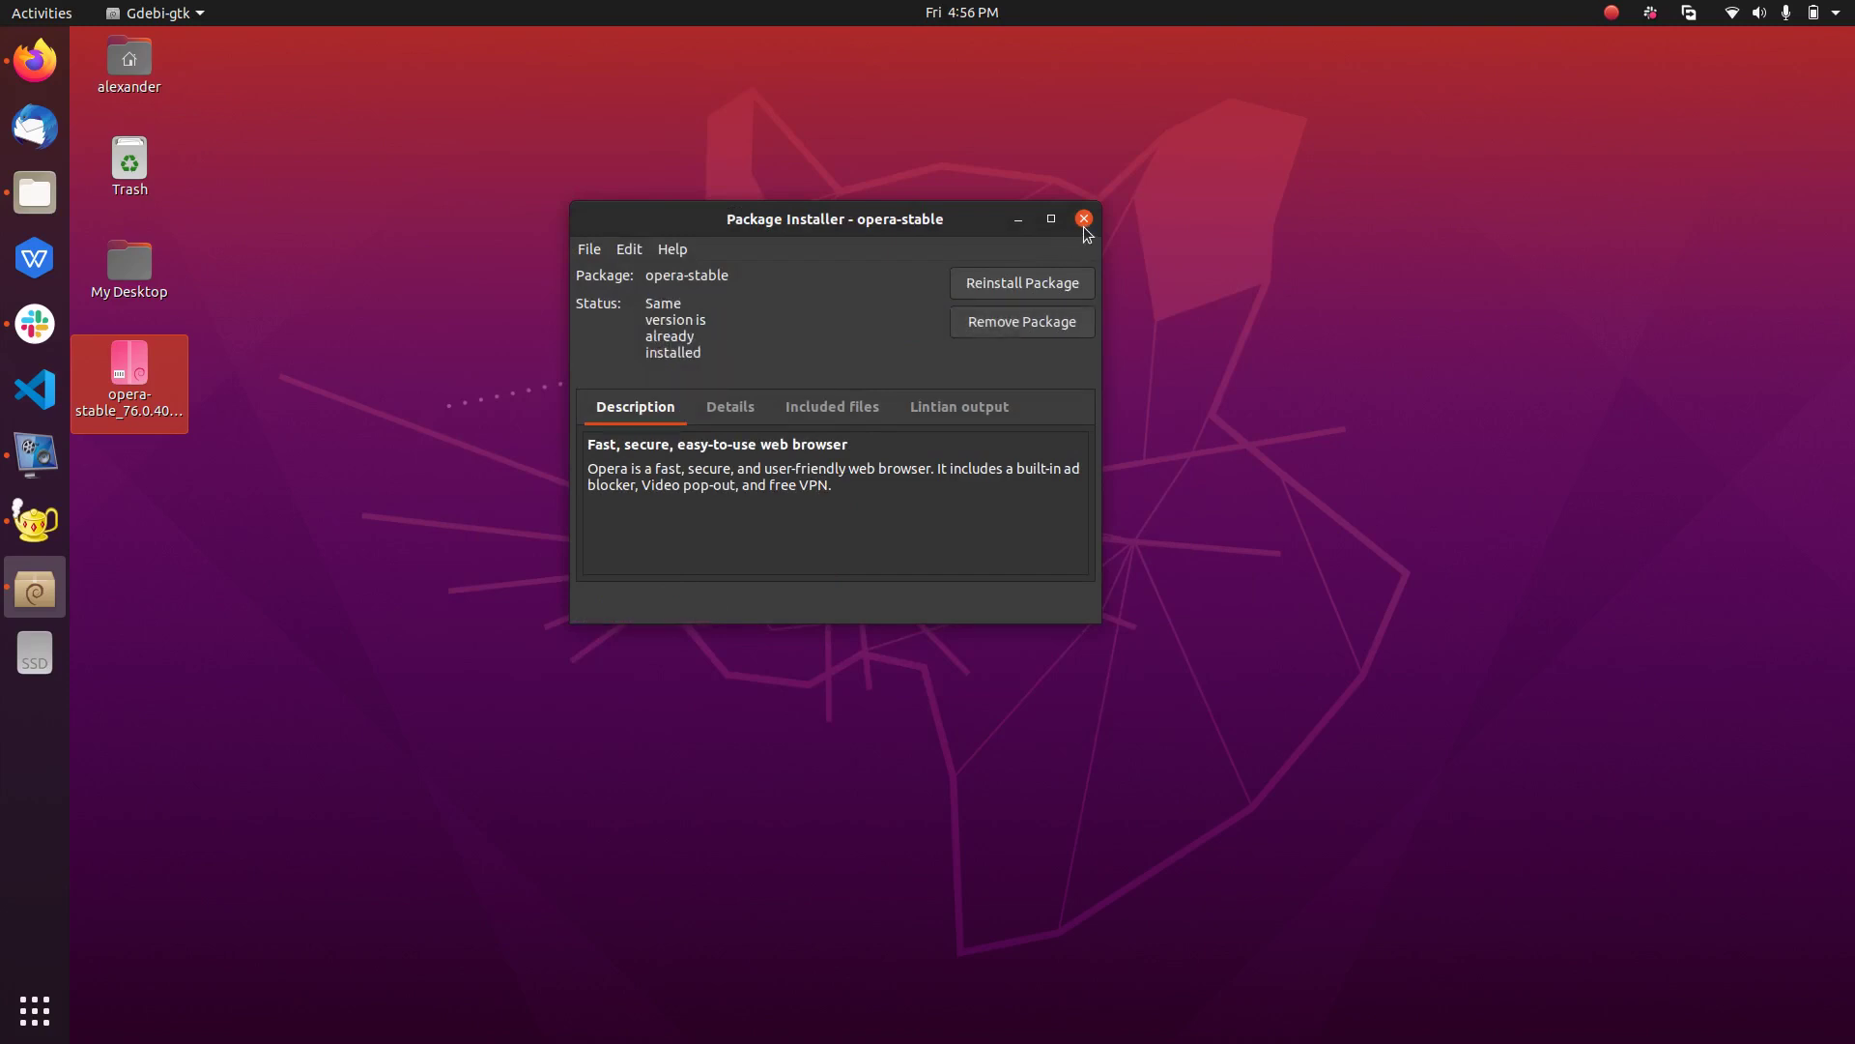
click(1085, 219)
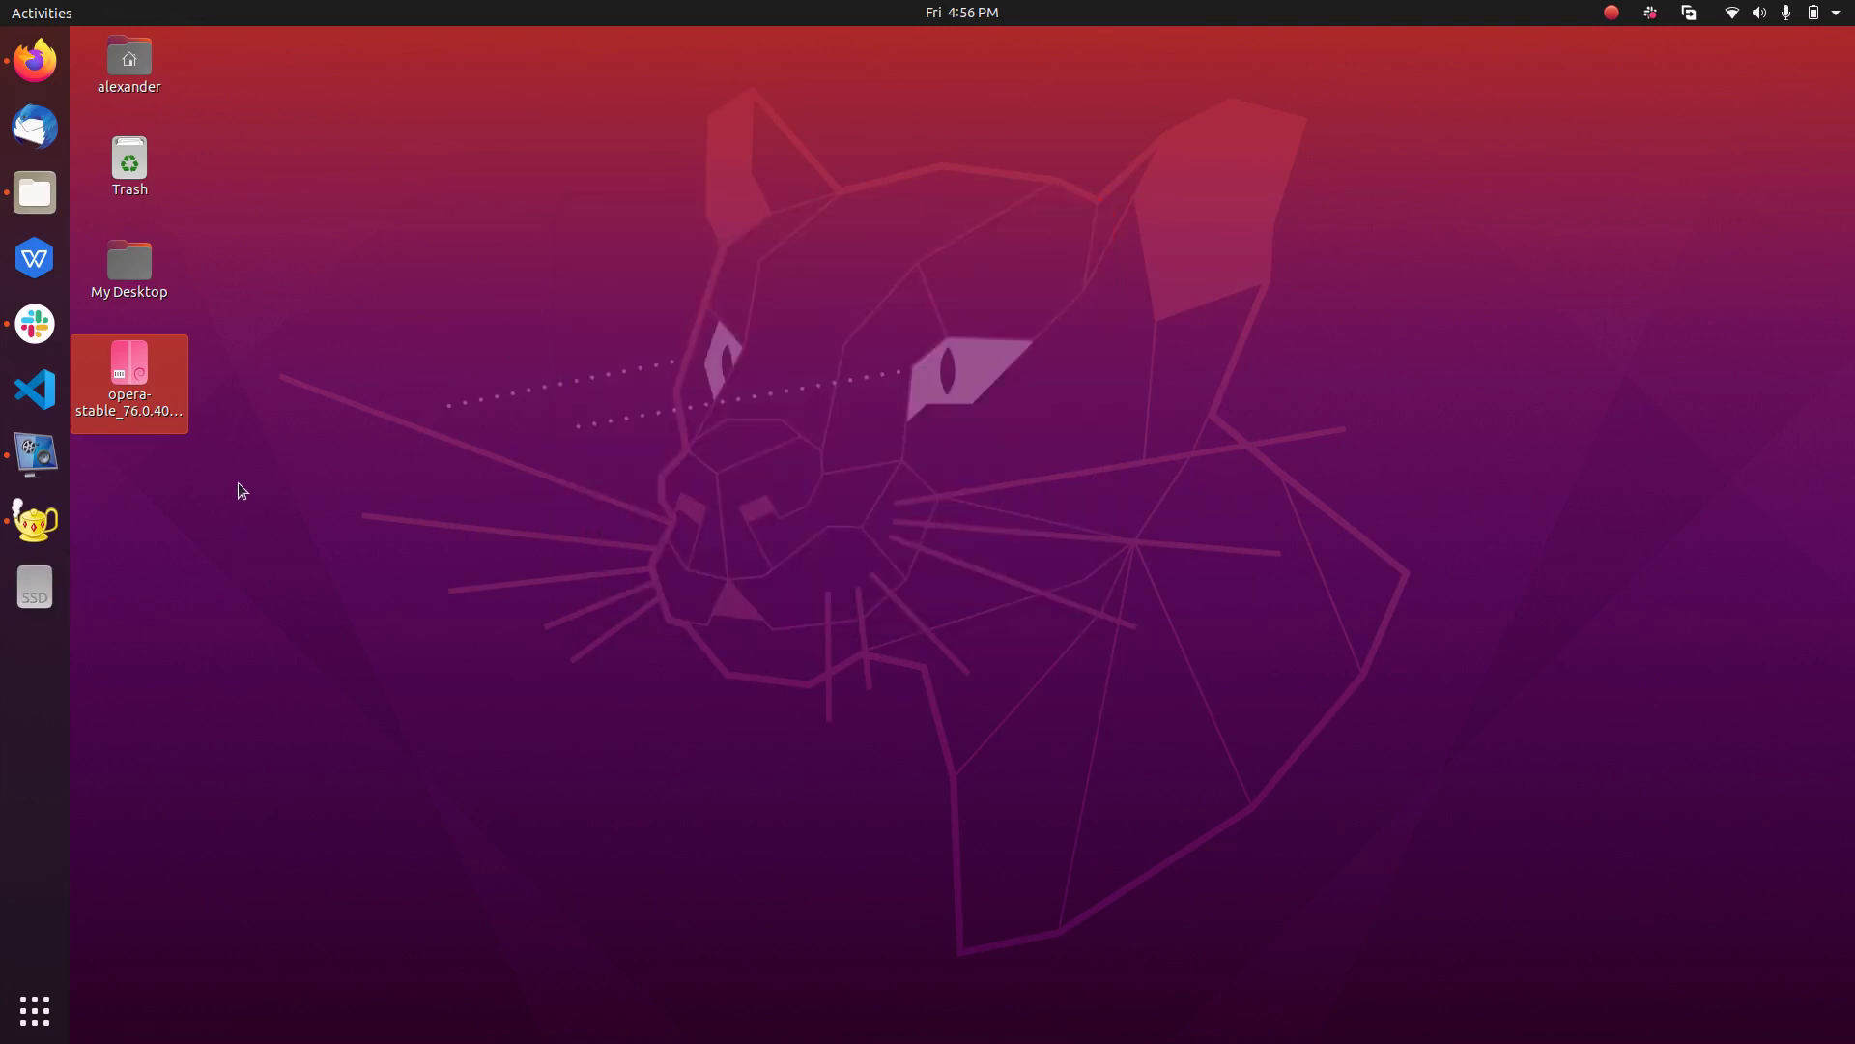
Step: Search Activities for 'oper', launch Opera, and maximize its window
key(super)
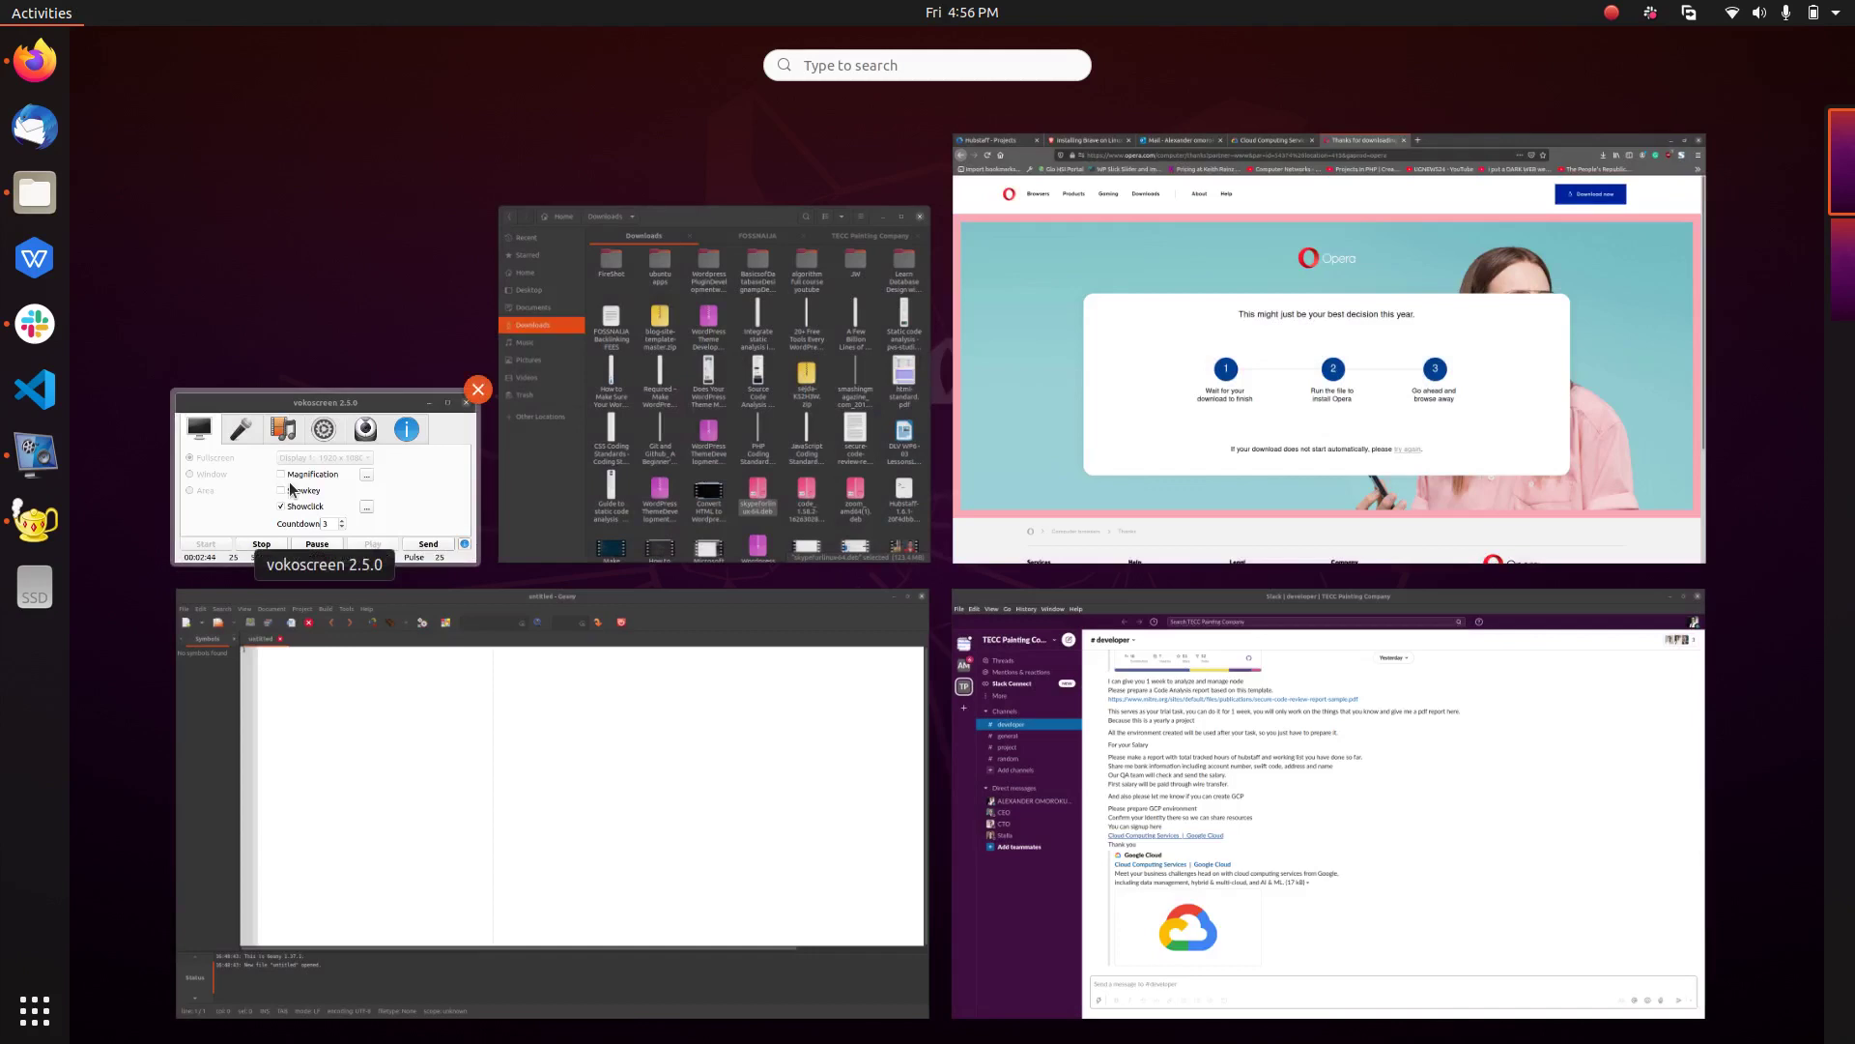
text(oper)
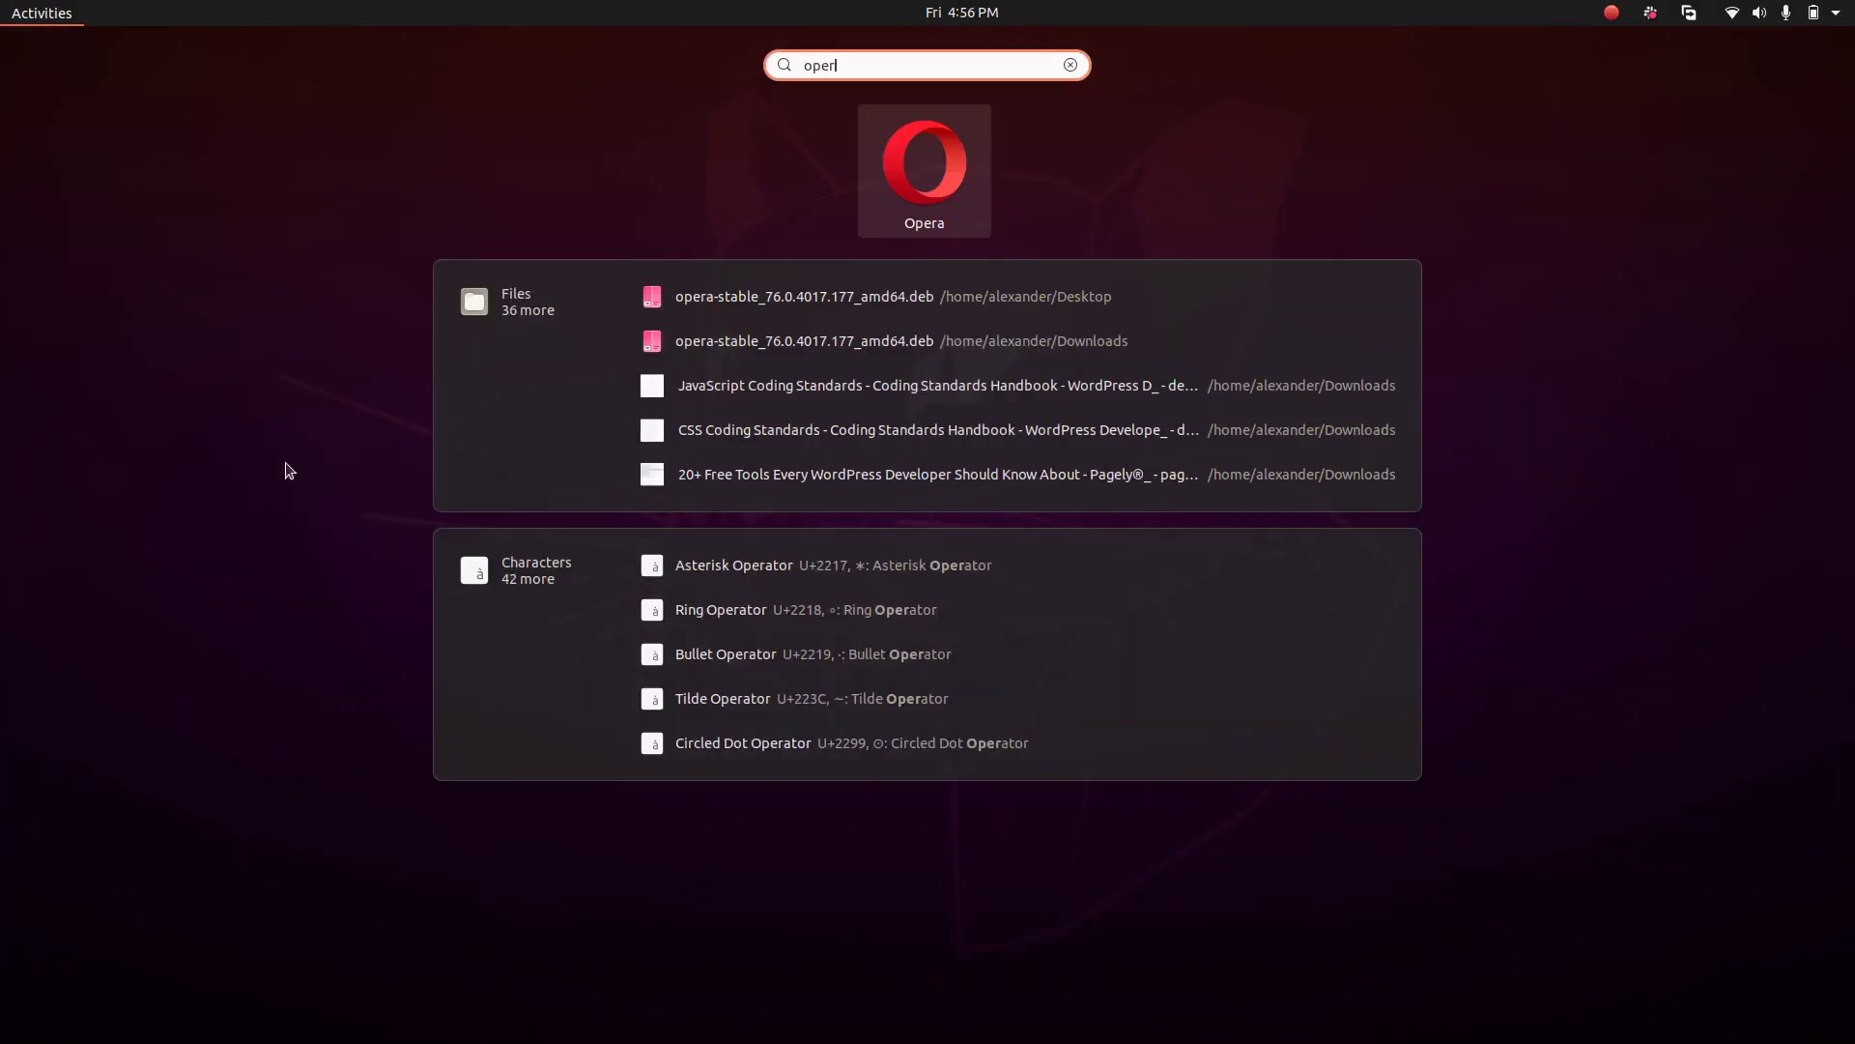
click(916, 207)
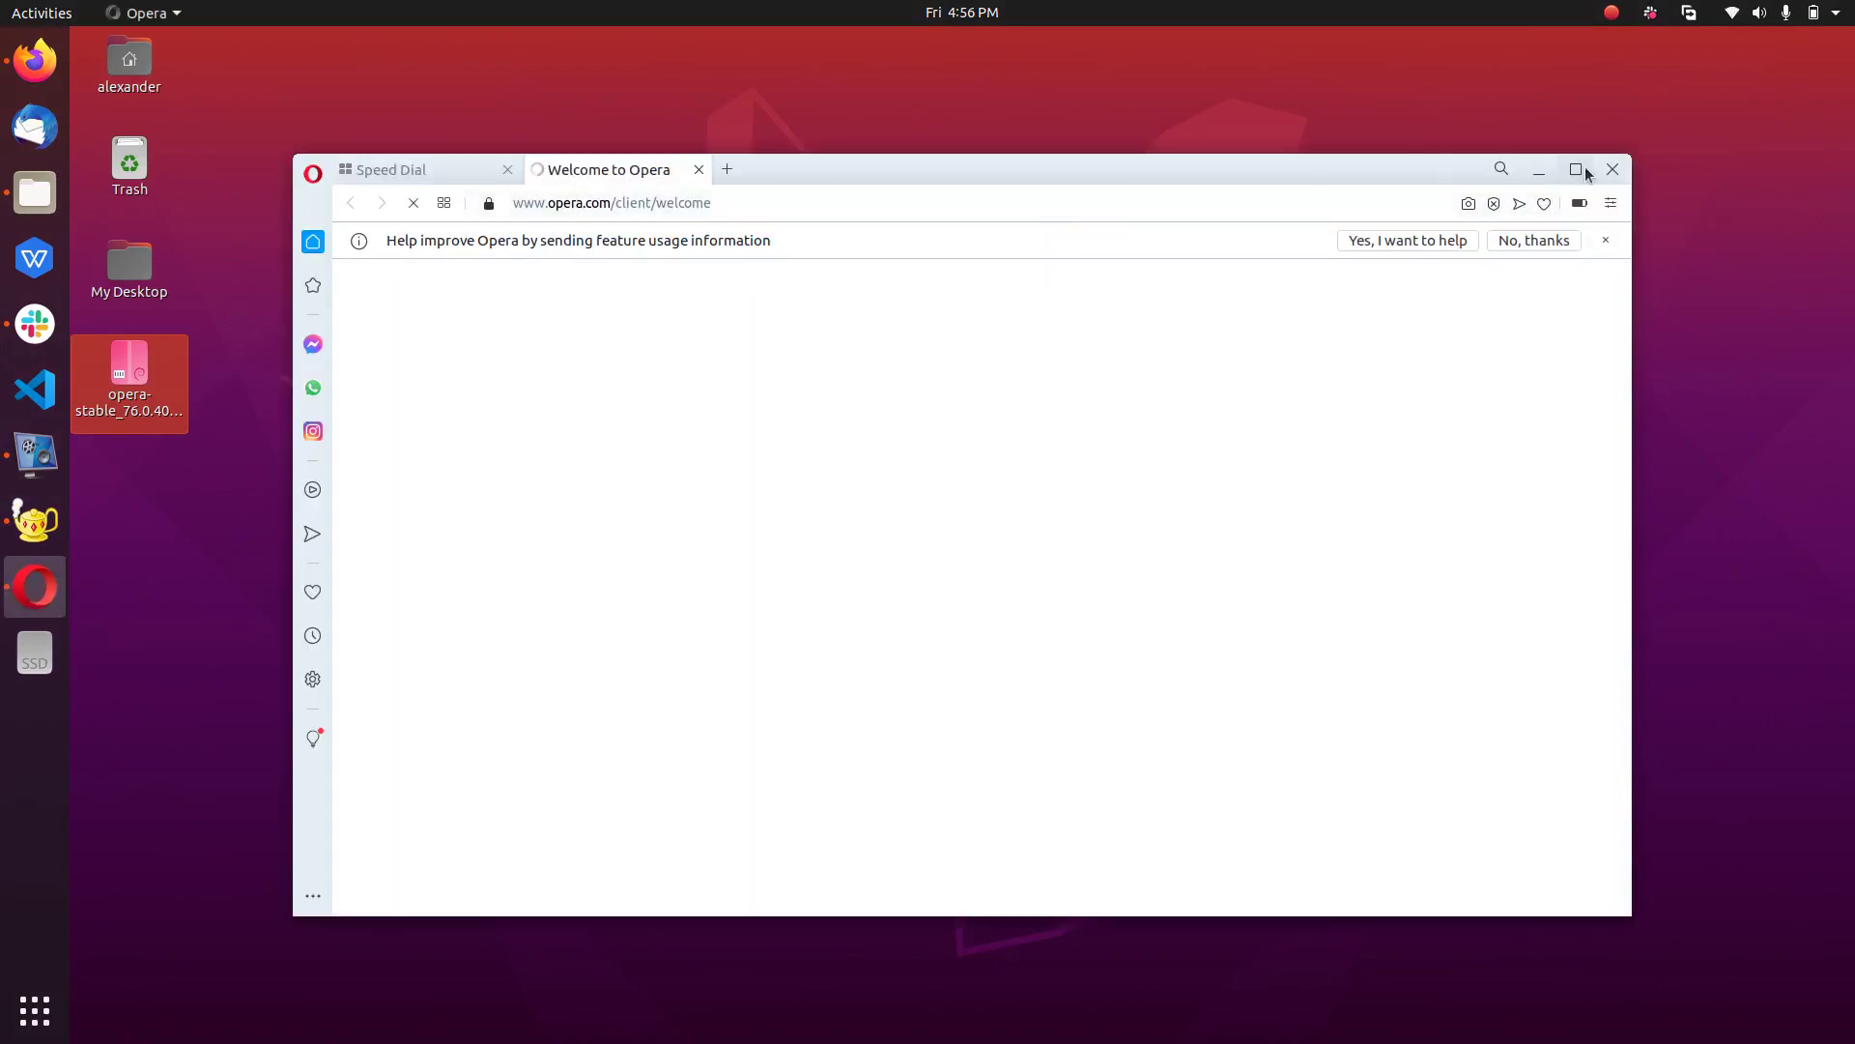
click(1579, 171)
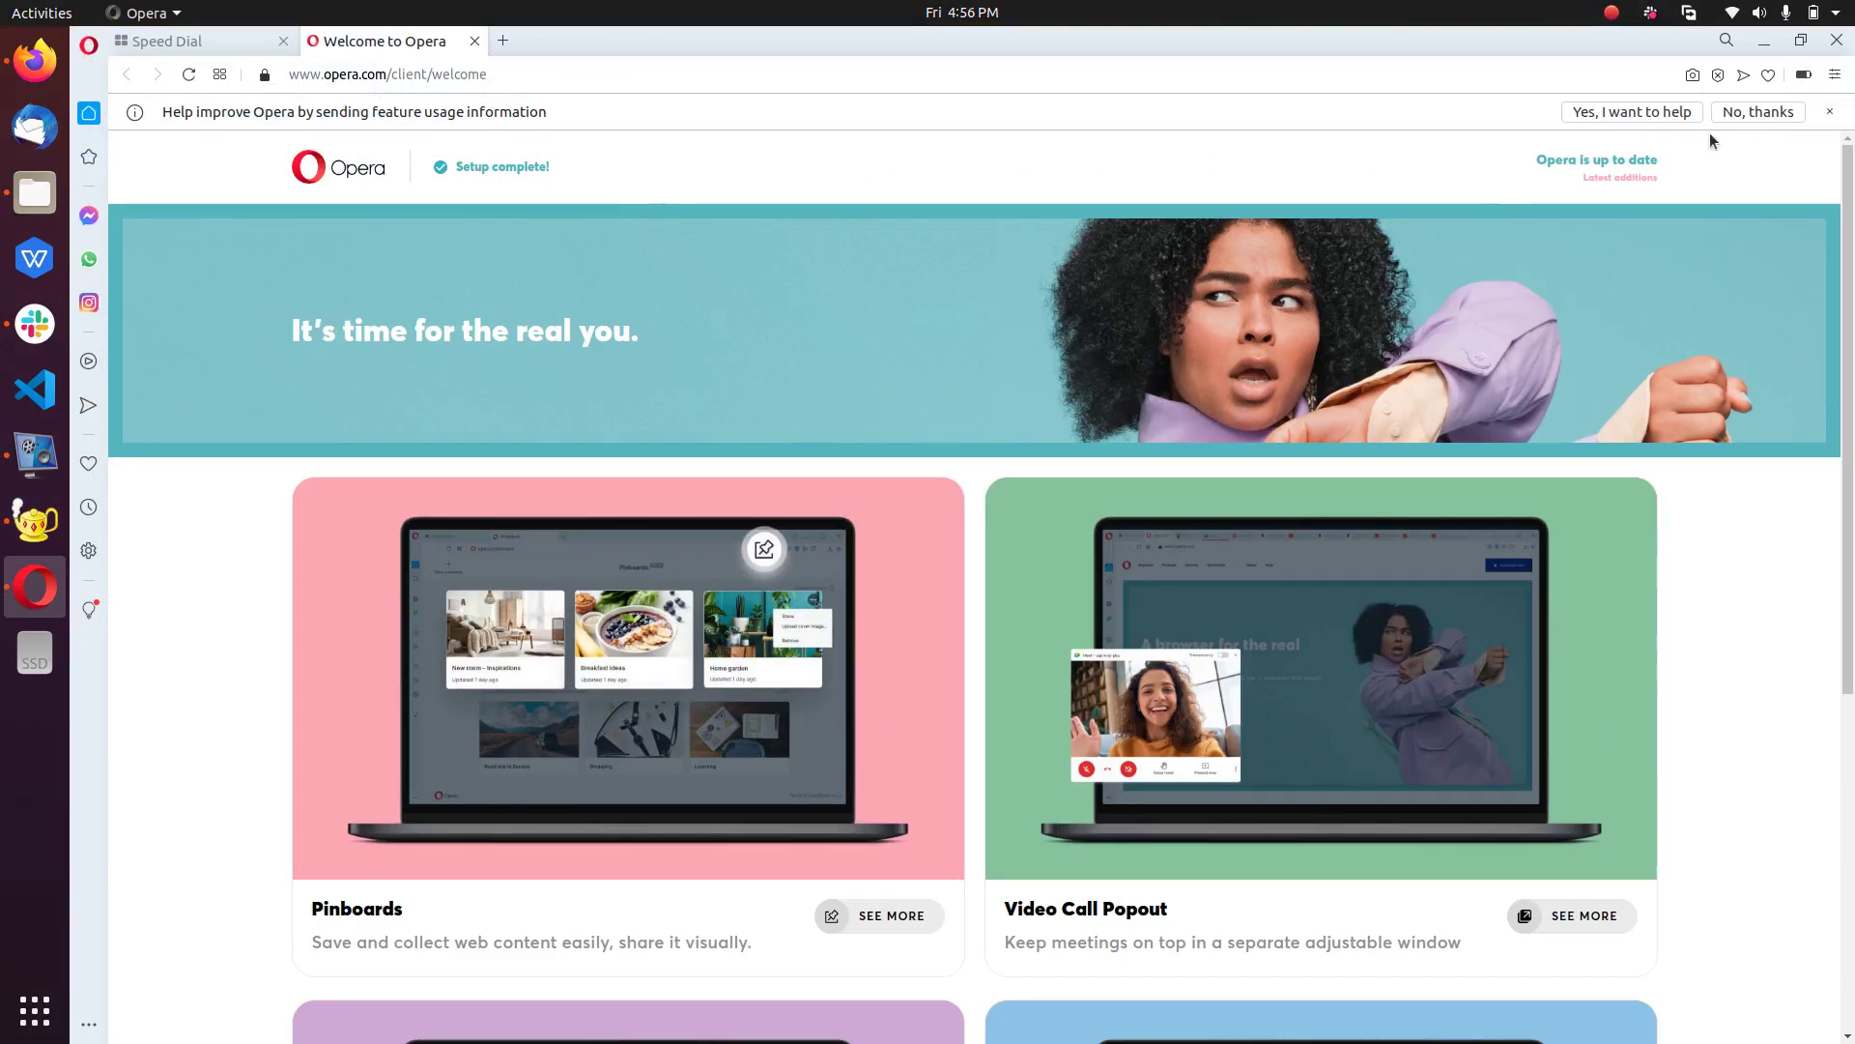
Step: Decline sending usage data, then search Google for 'fossnaija' from Speed Dial
click(1748, 110)
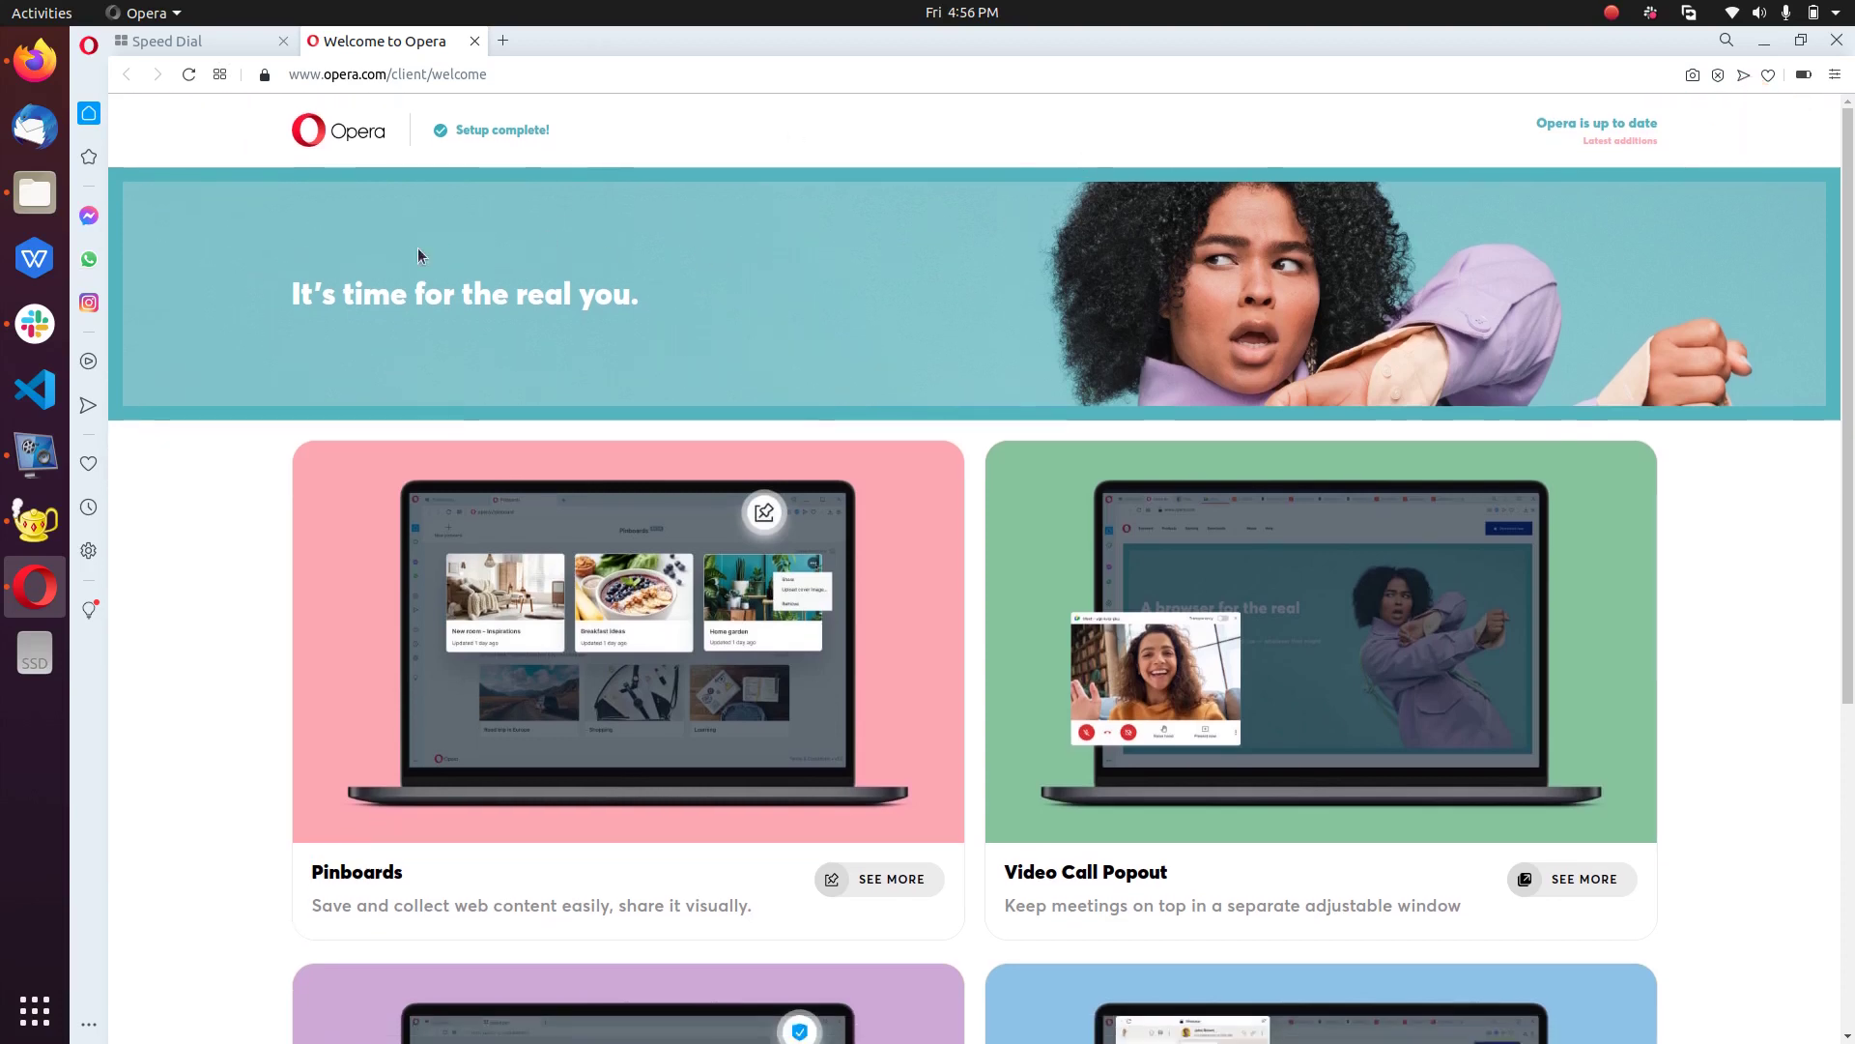
click(180, 40)
click(890, 171)
text(fossnaija.com)
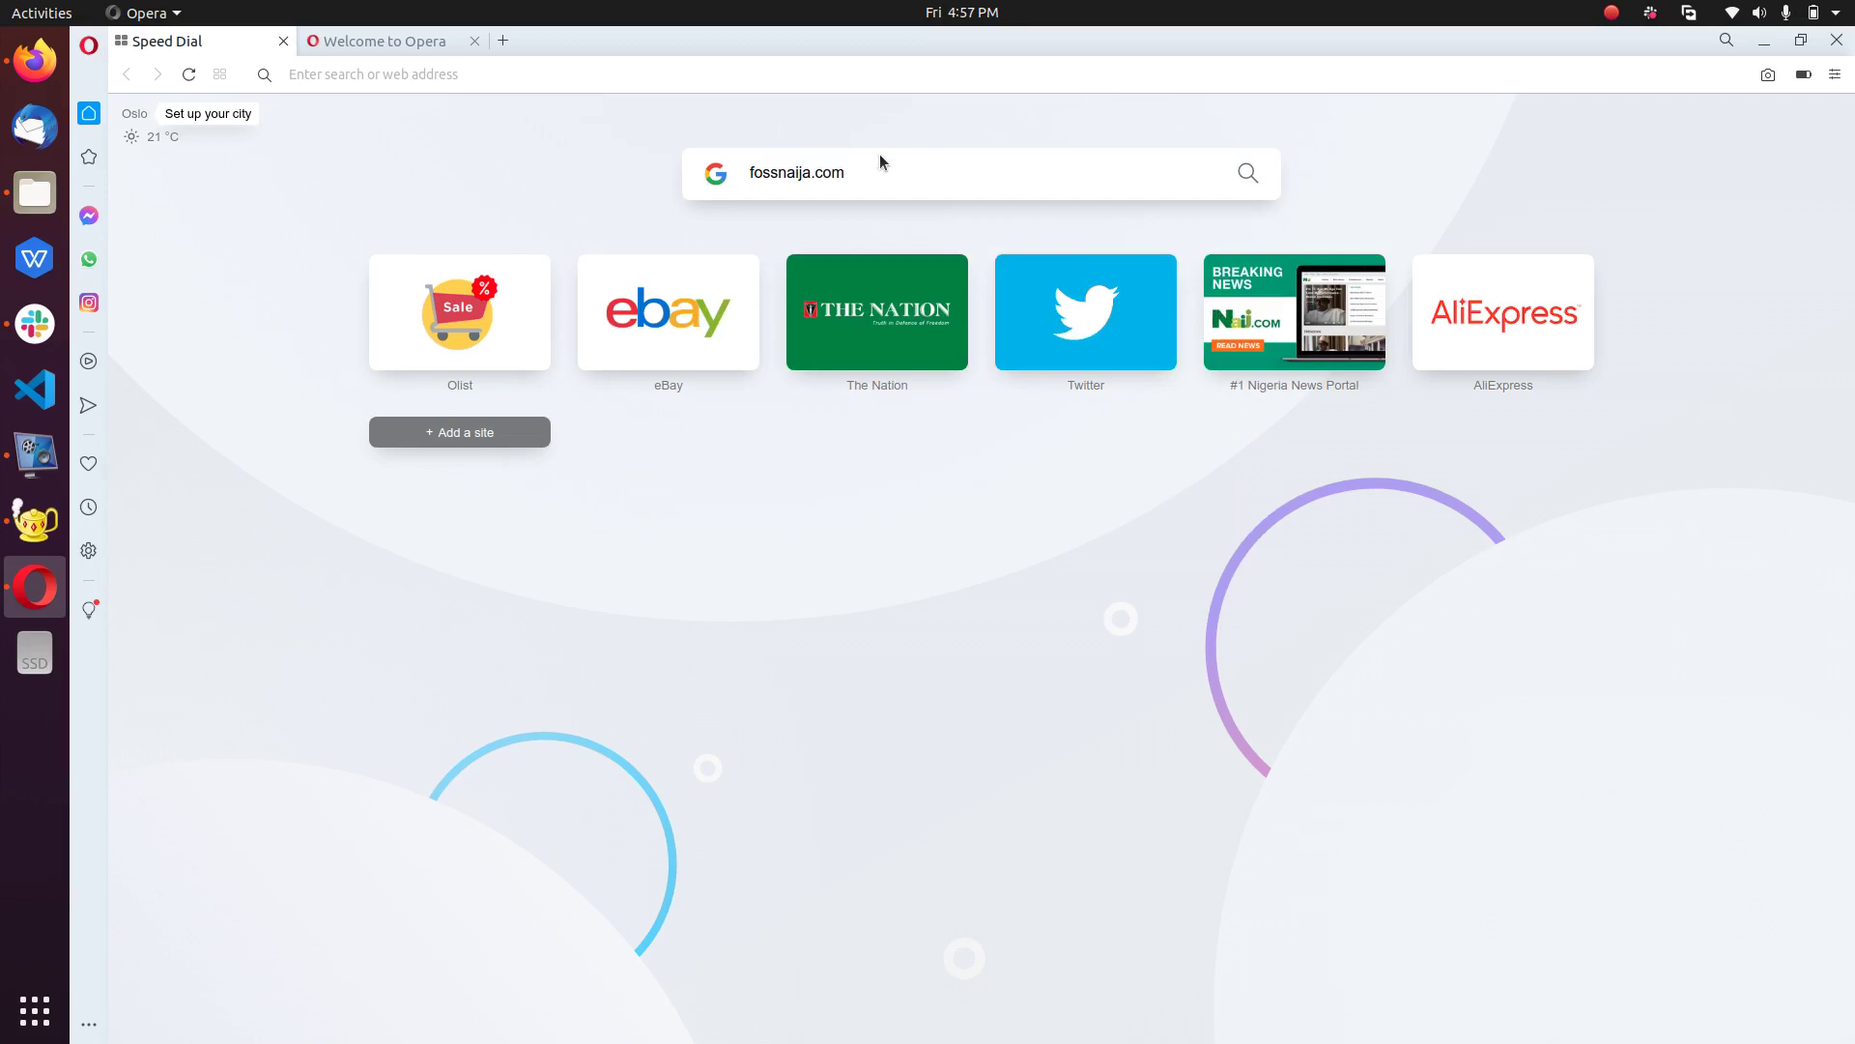
key(Return)
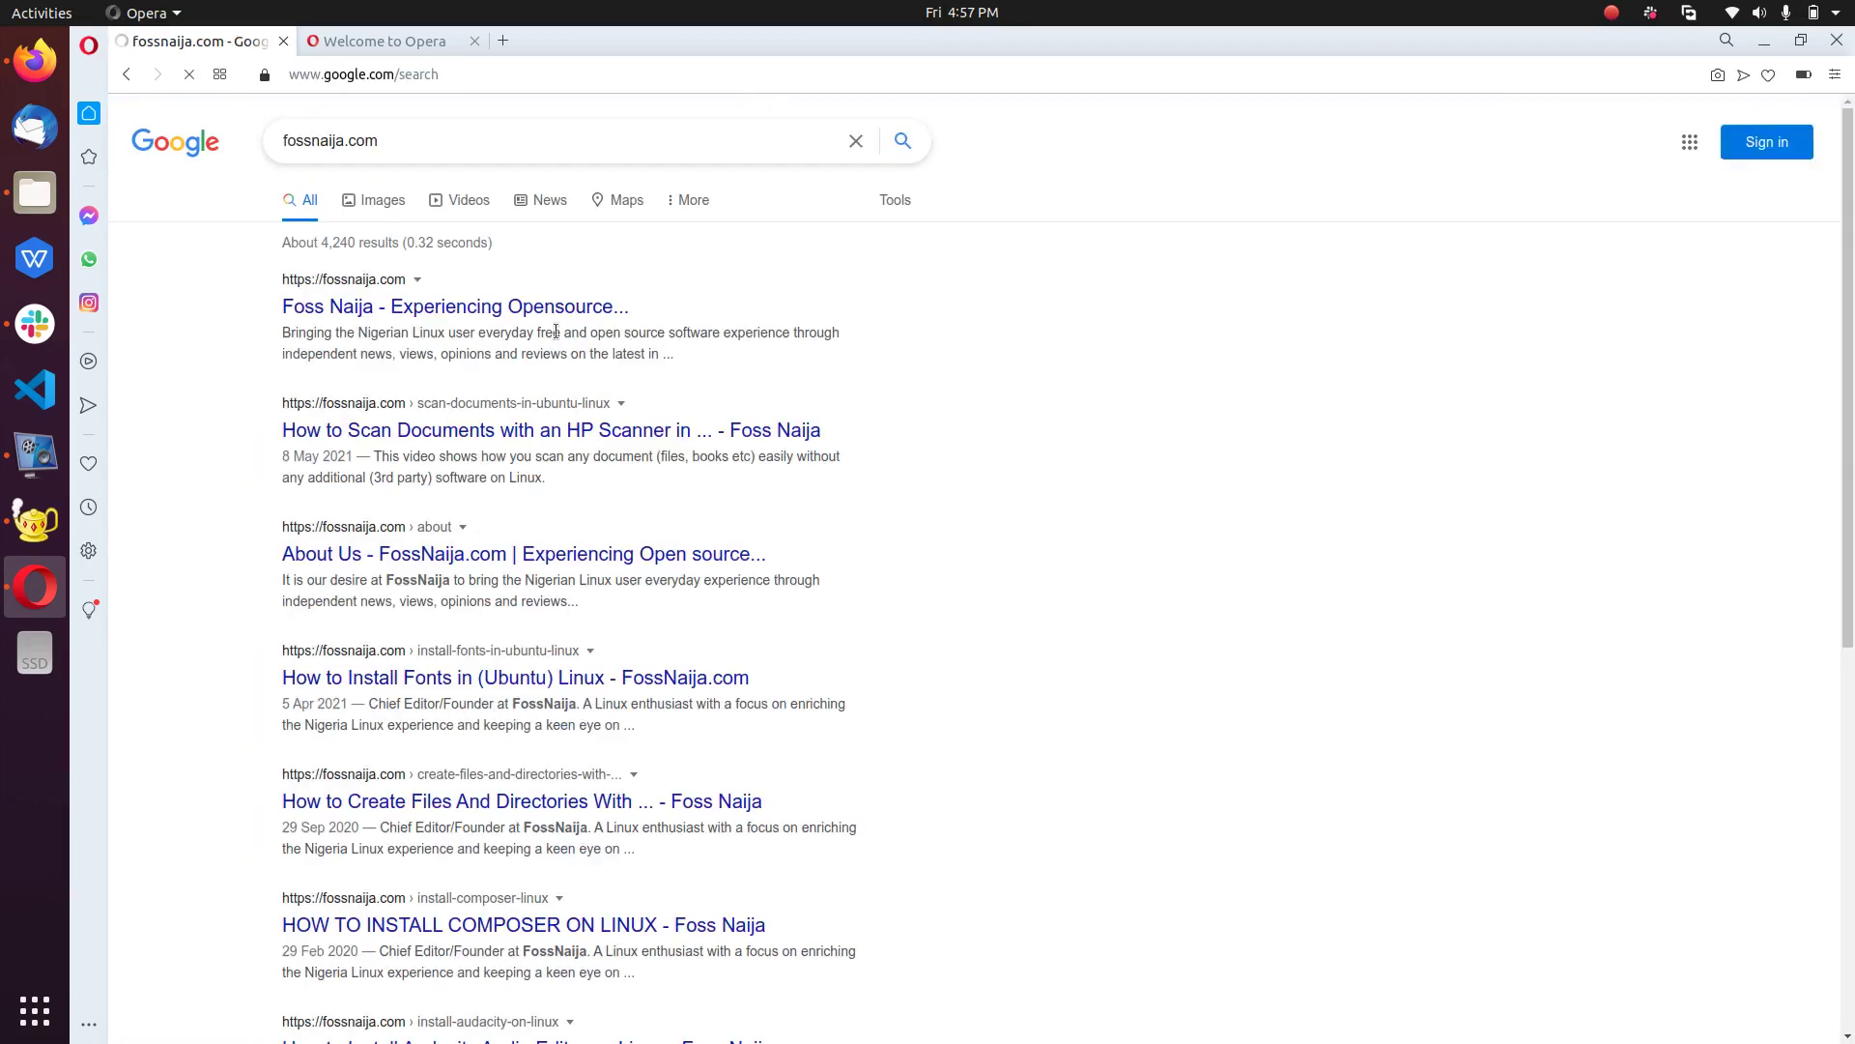
Step: Open the Foss Naija homepage result and close its subscribe popup
click(553, 305)
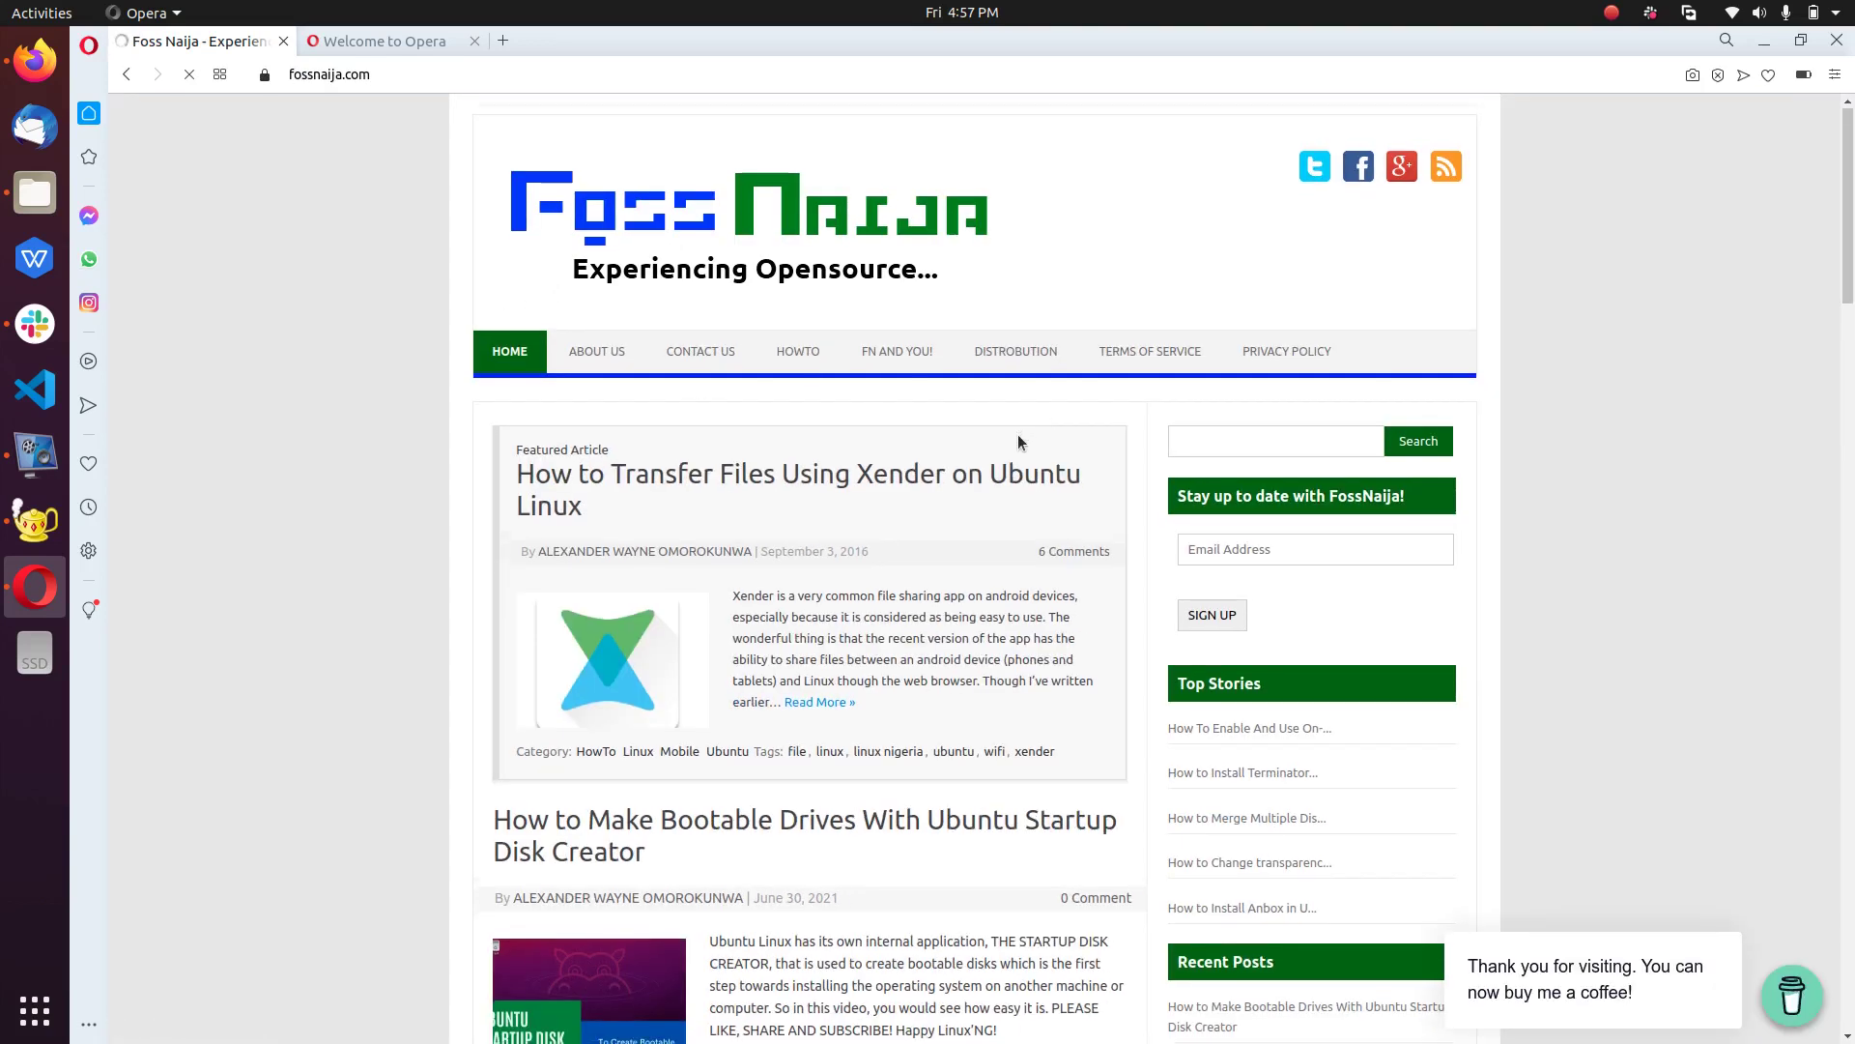
scroll(999, 390, down, 8)
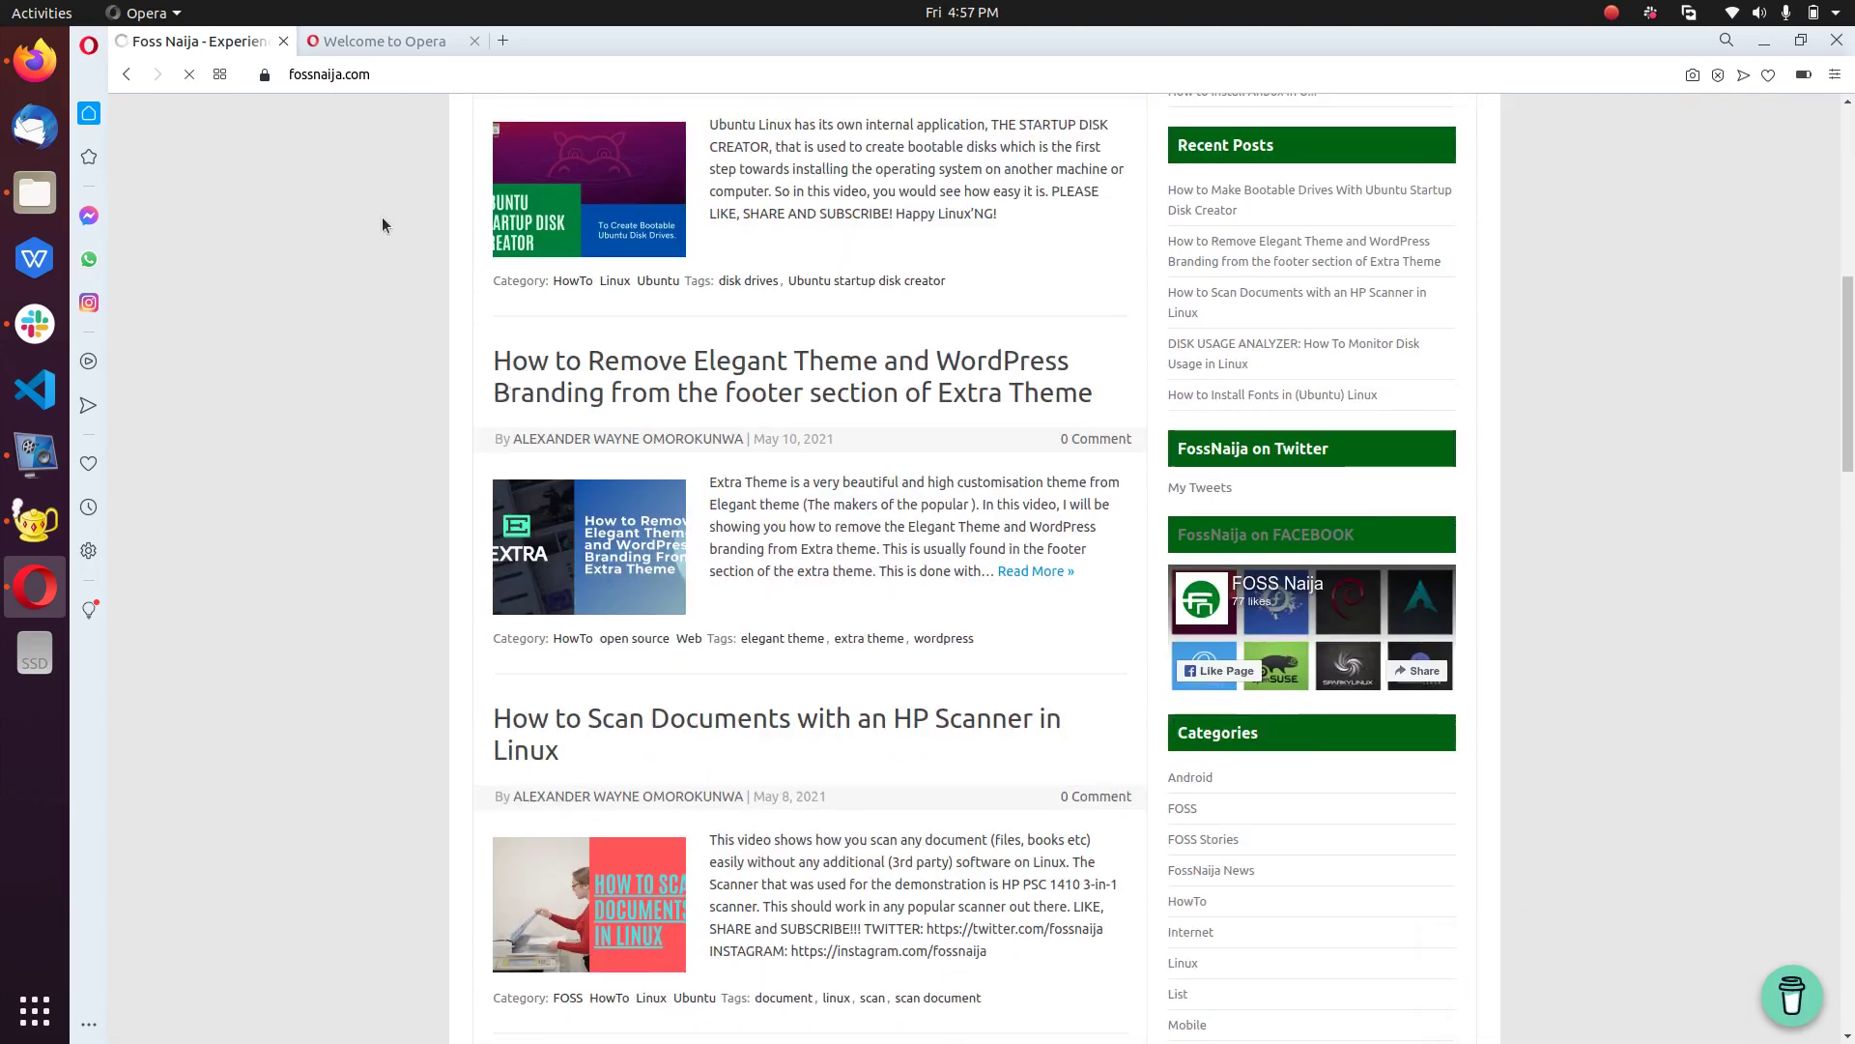
scroll(381, 222, down, 1)
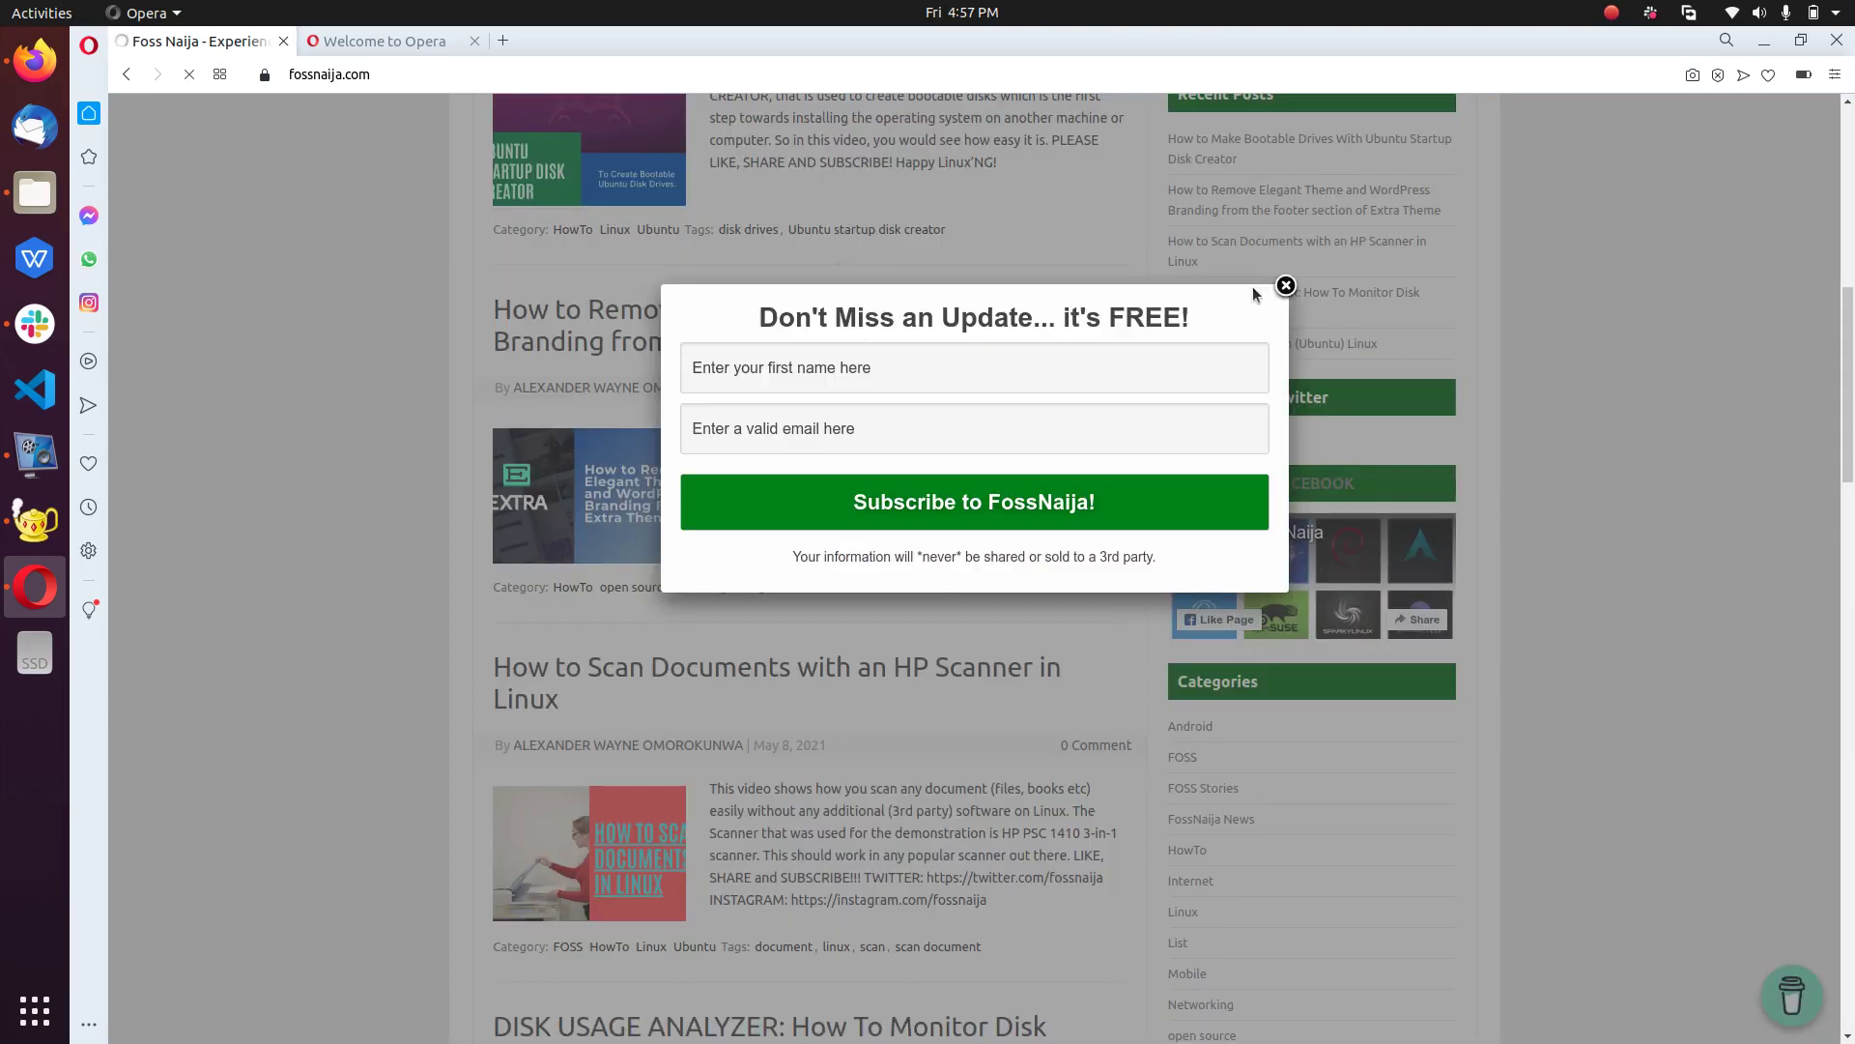
click(1285, 285)
scroll(427, 336, up, 2)
scroll(431, 332, down, 2)
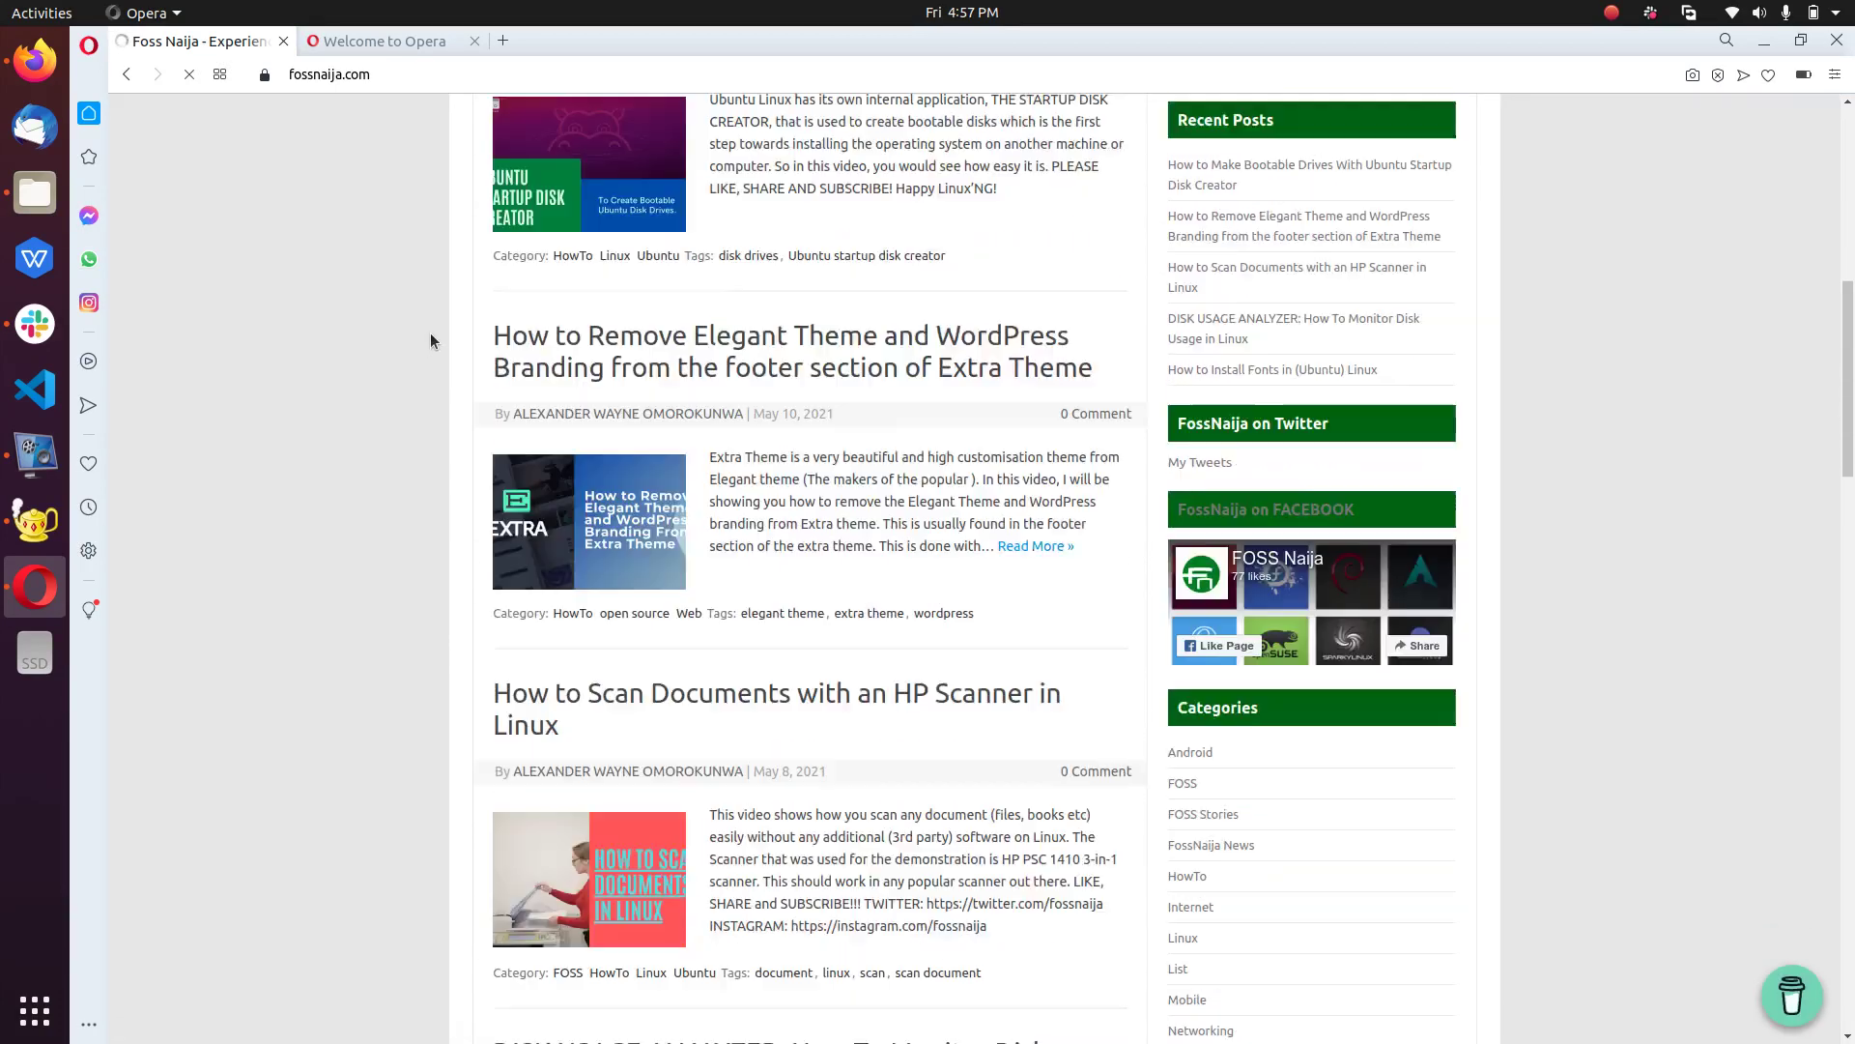
scroll(431, 332, down, 4)
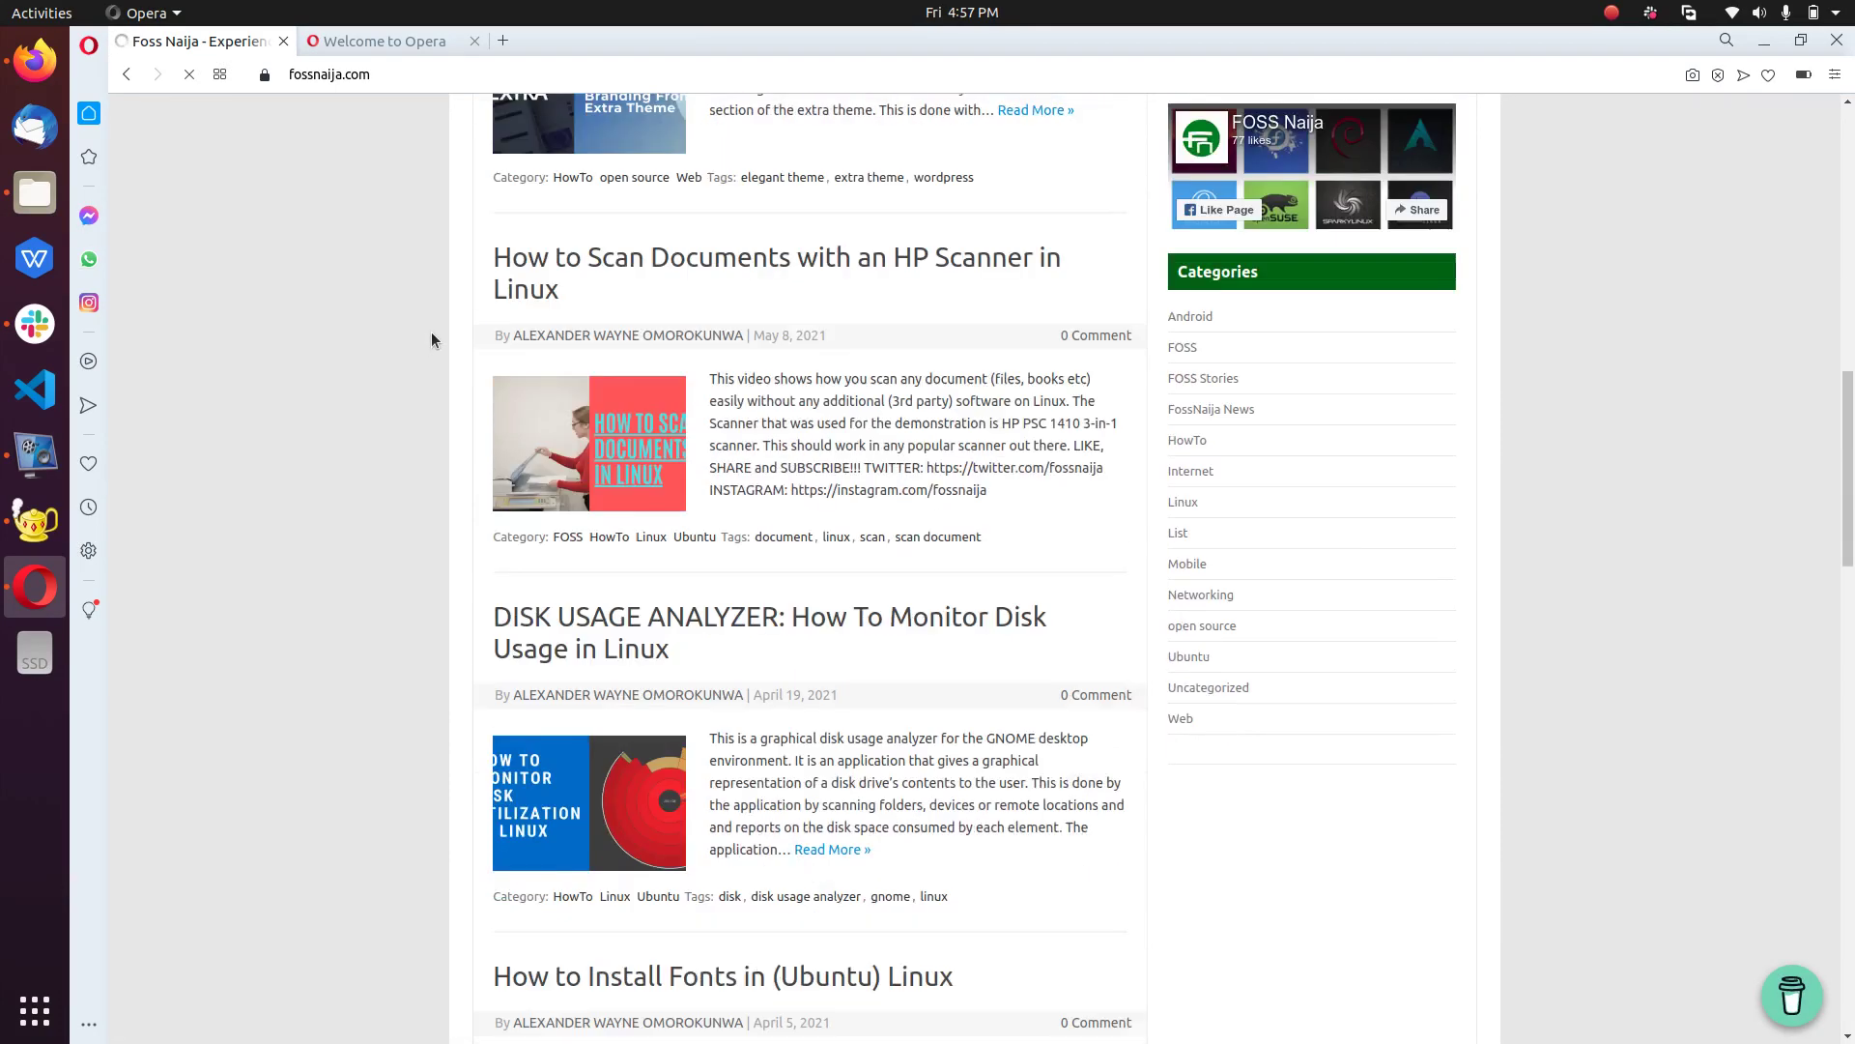
Step: Switch on Block ads and Block trackers under Privacy protection in Opera Settings
click(88, 550)
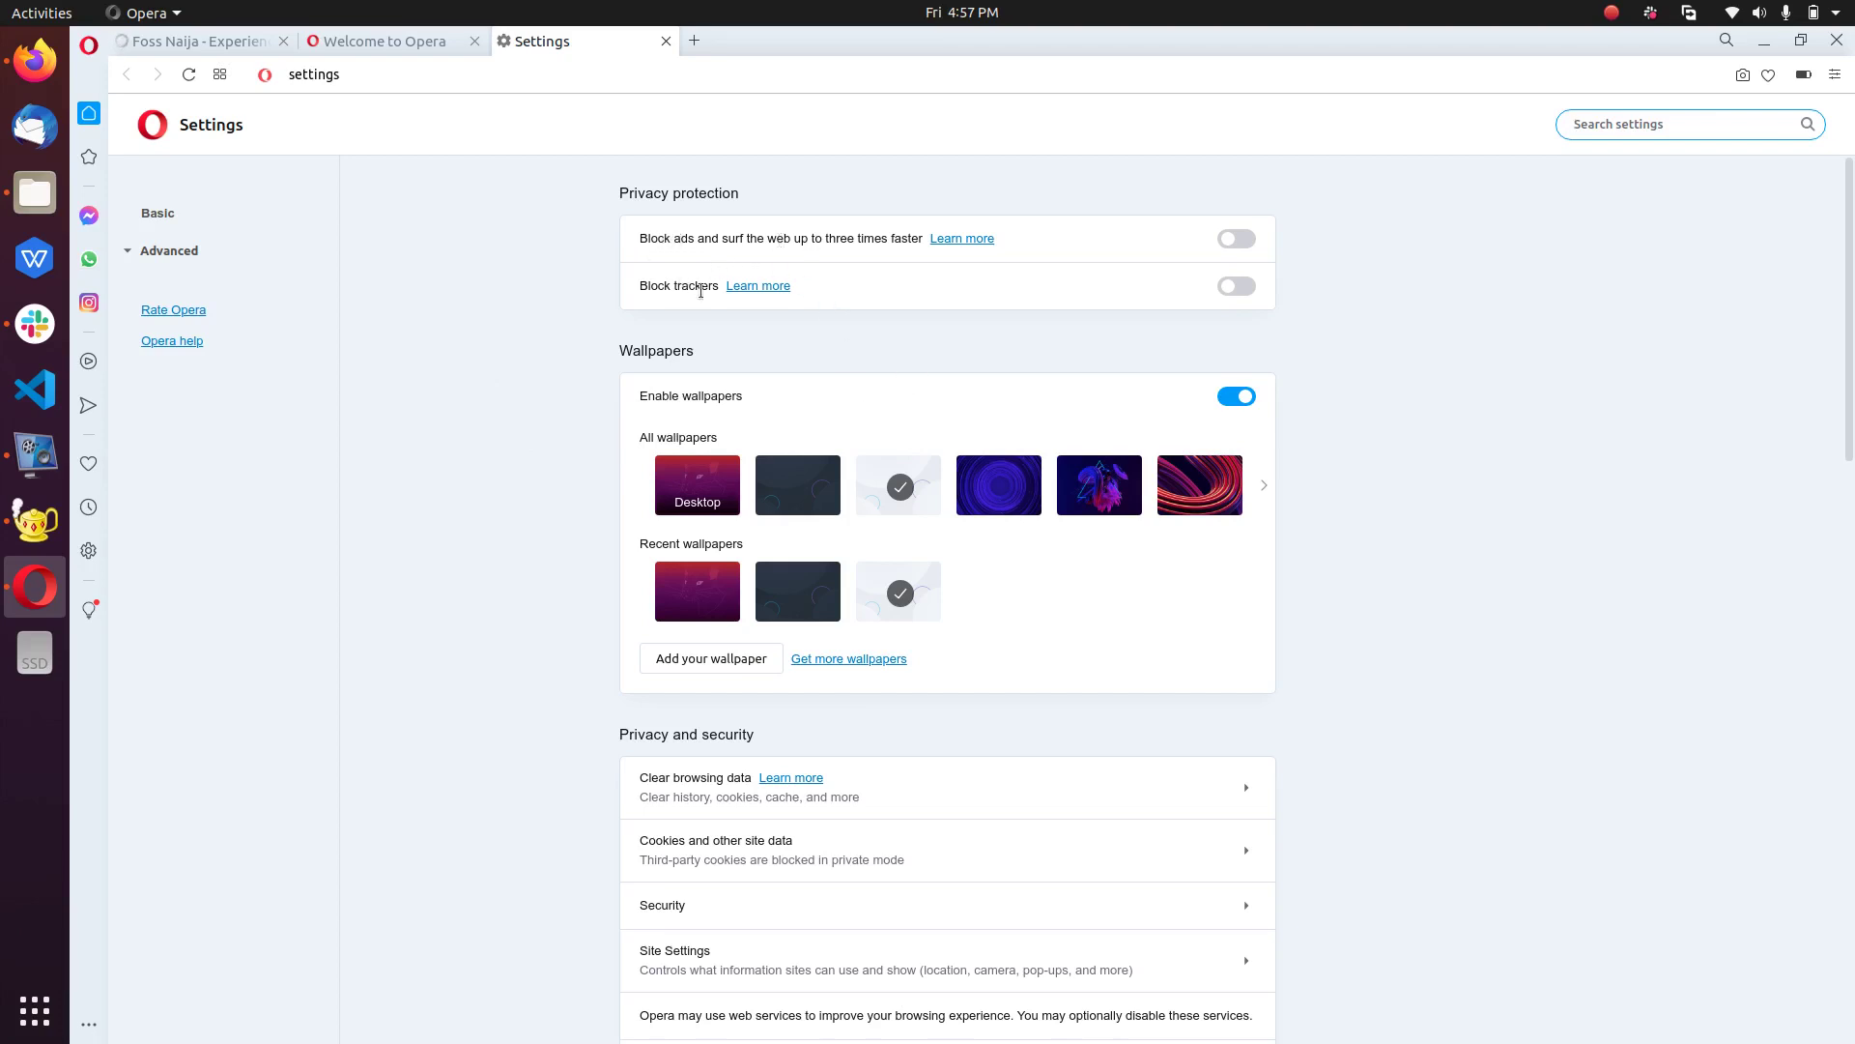
click(1241, 241)
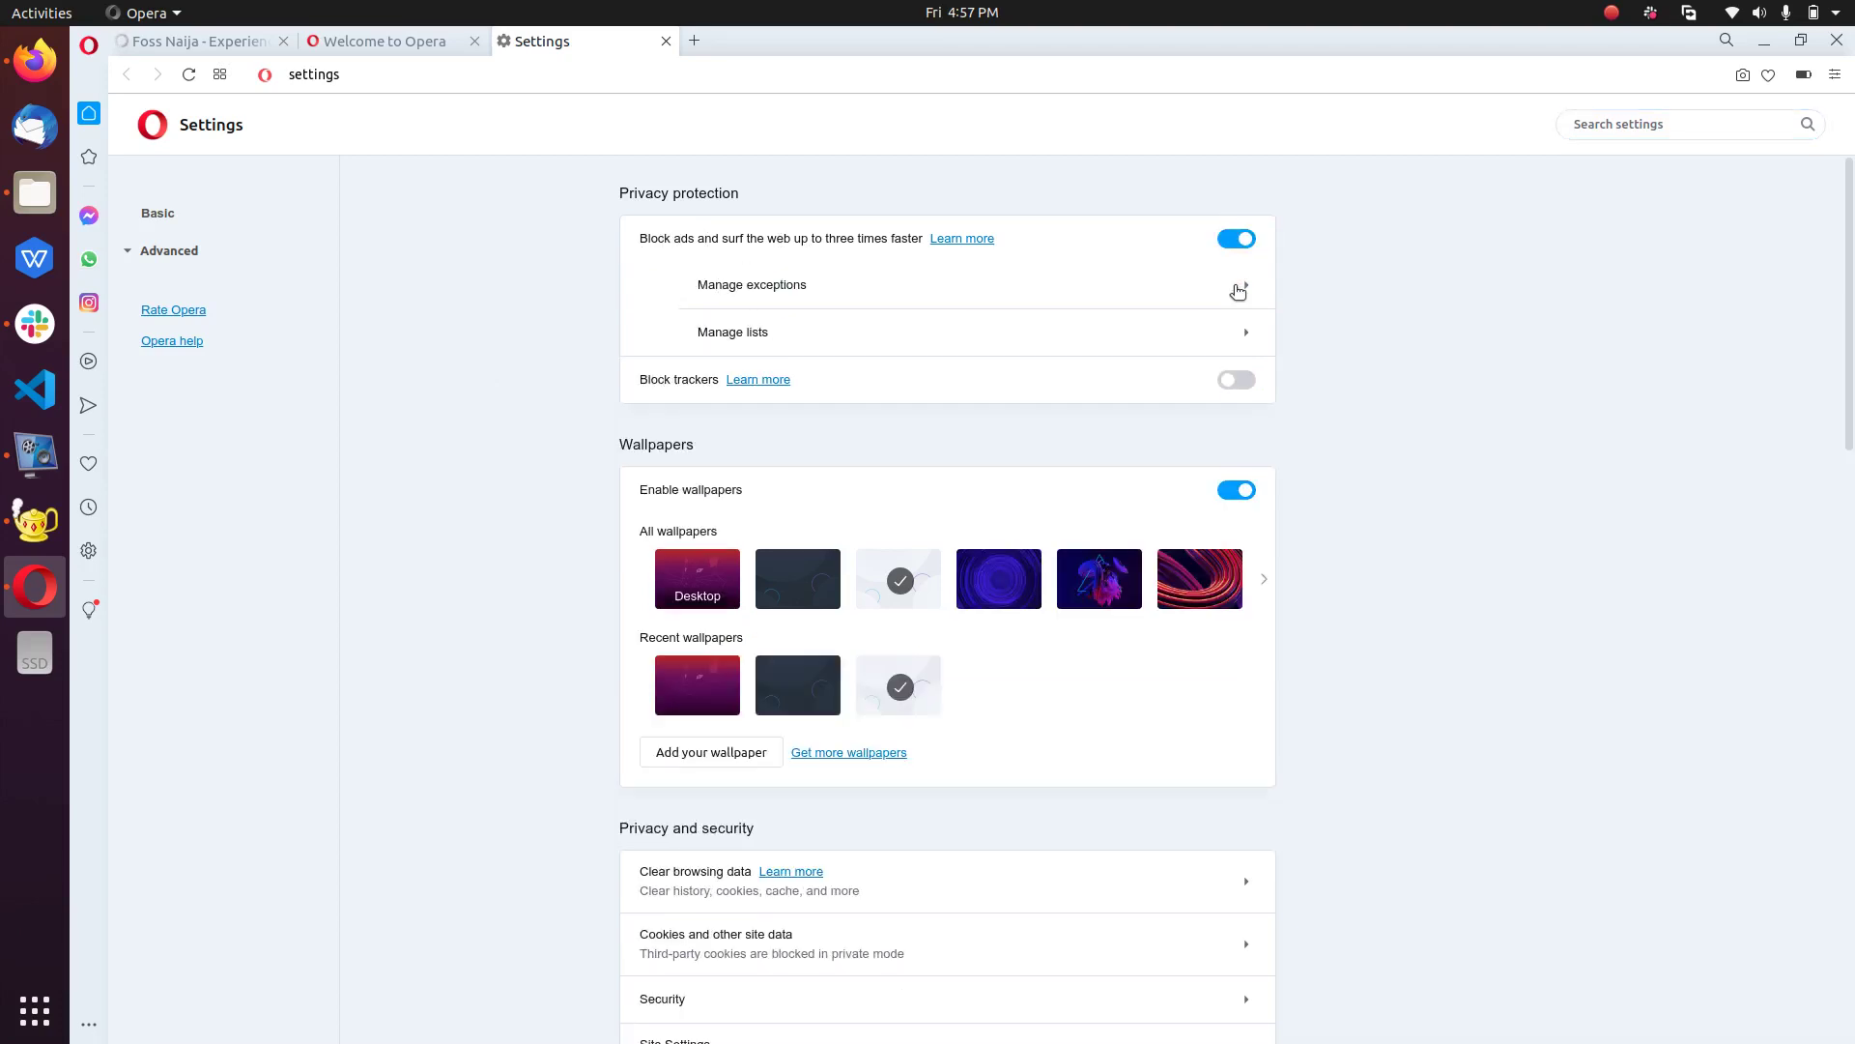
click(1241, 382)
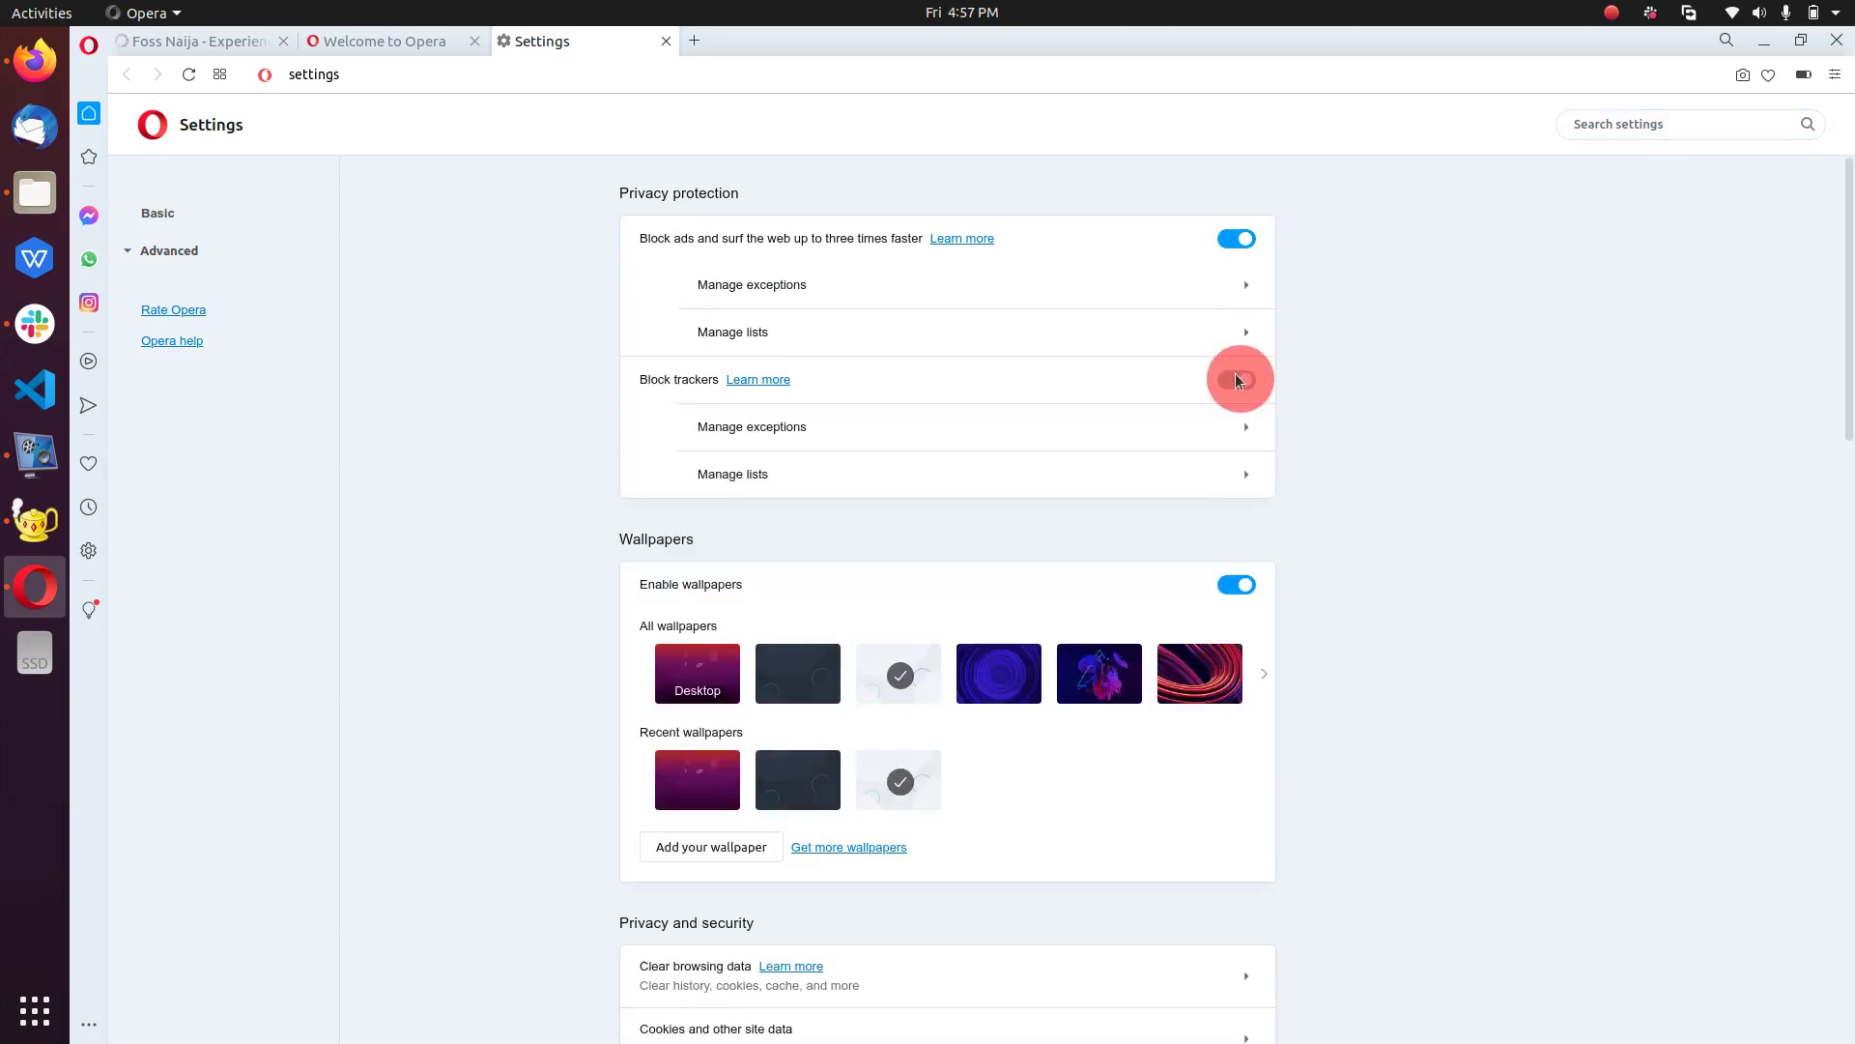
scroll(1025, 404, down, 3)
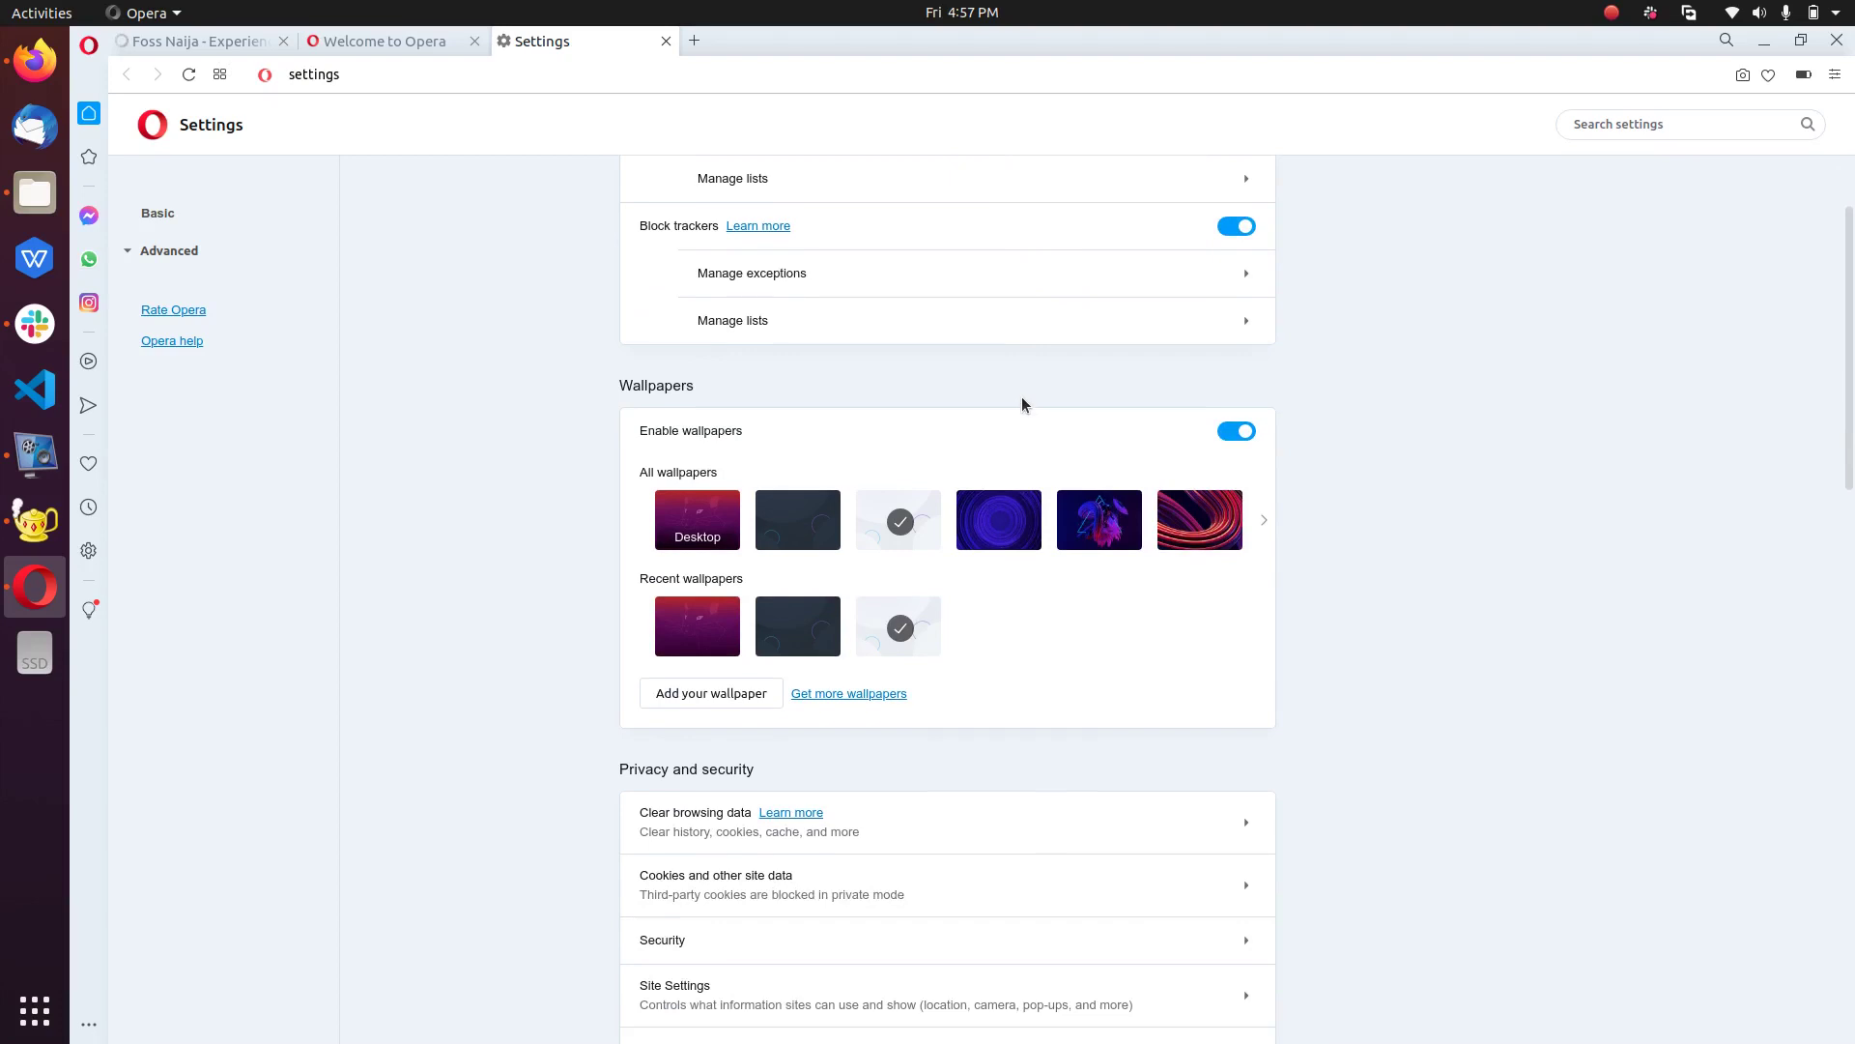
scroll(1024, 404, down, 1)
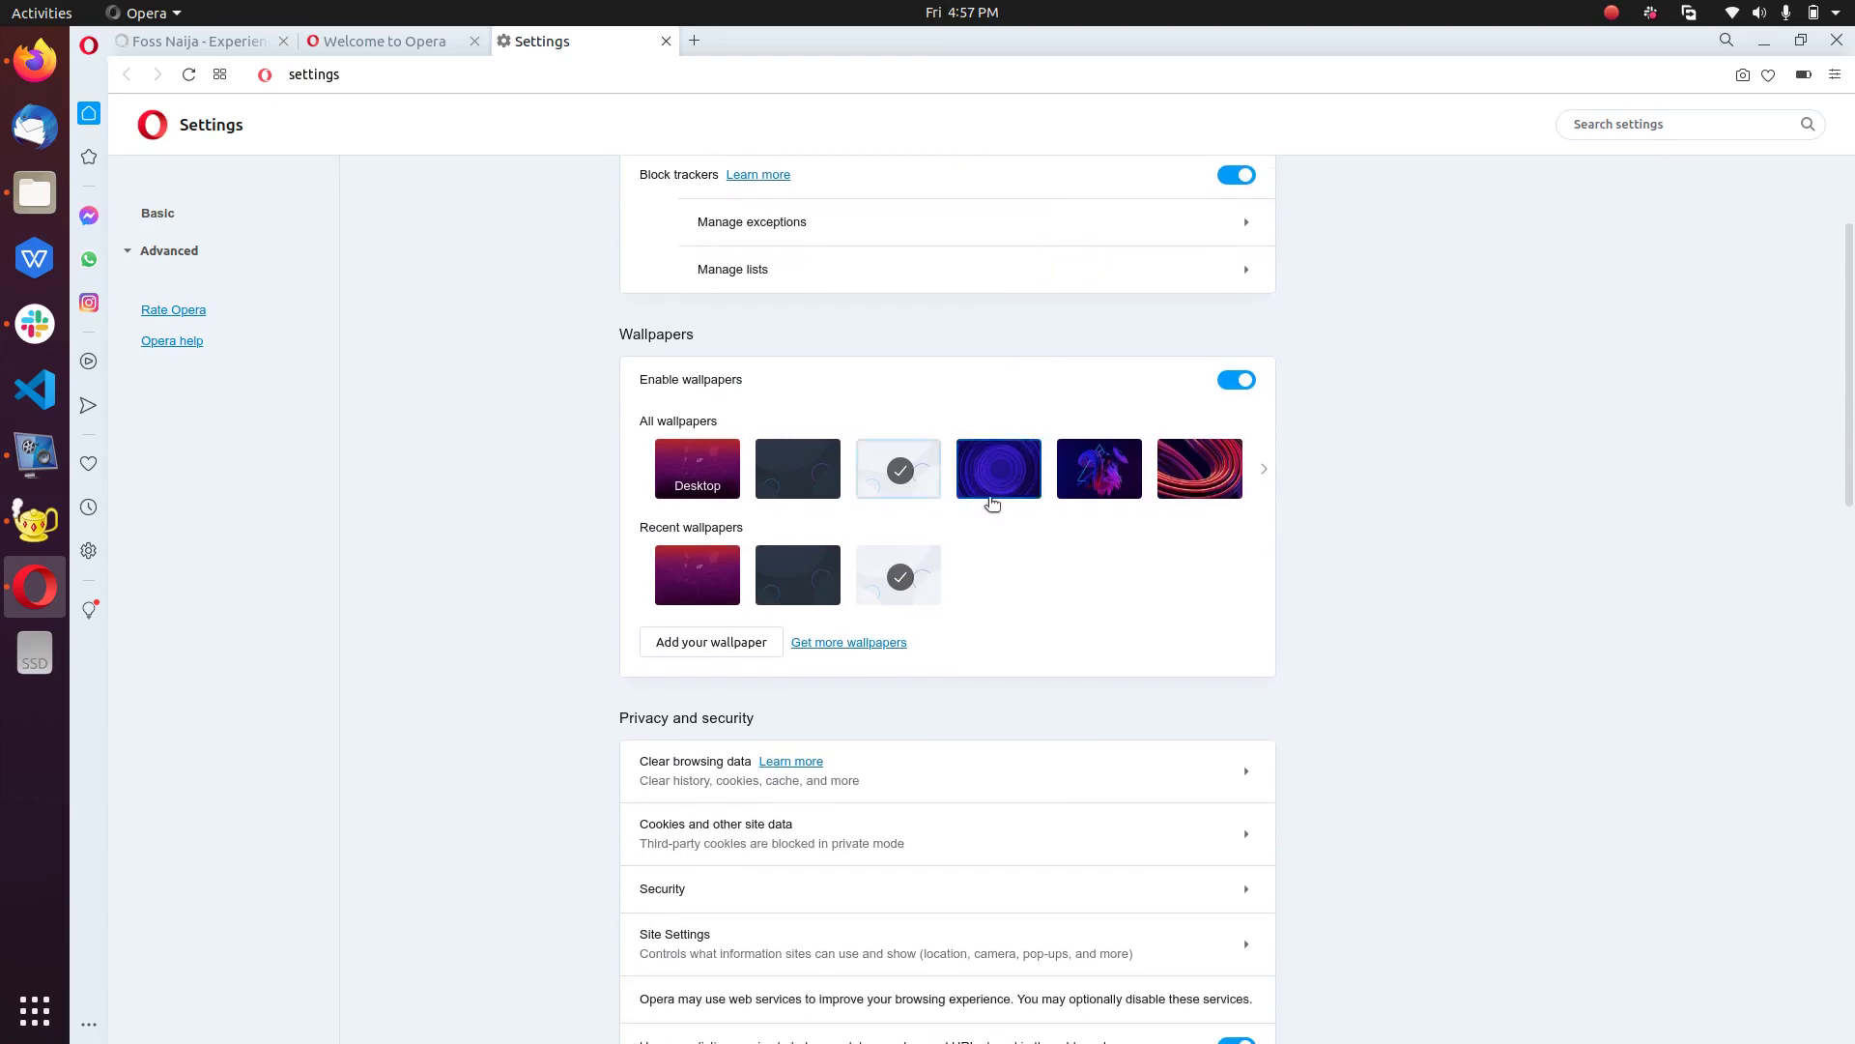
scroll(978, 503, down, 4)
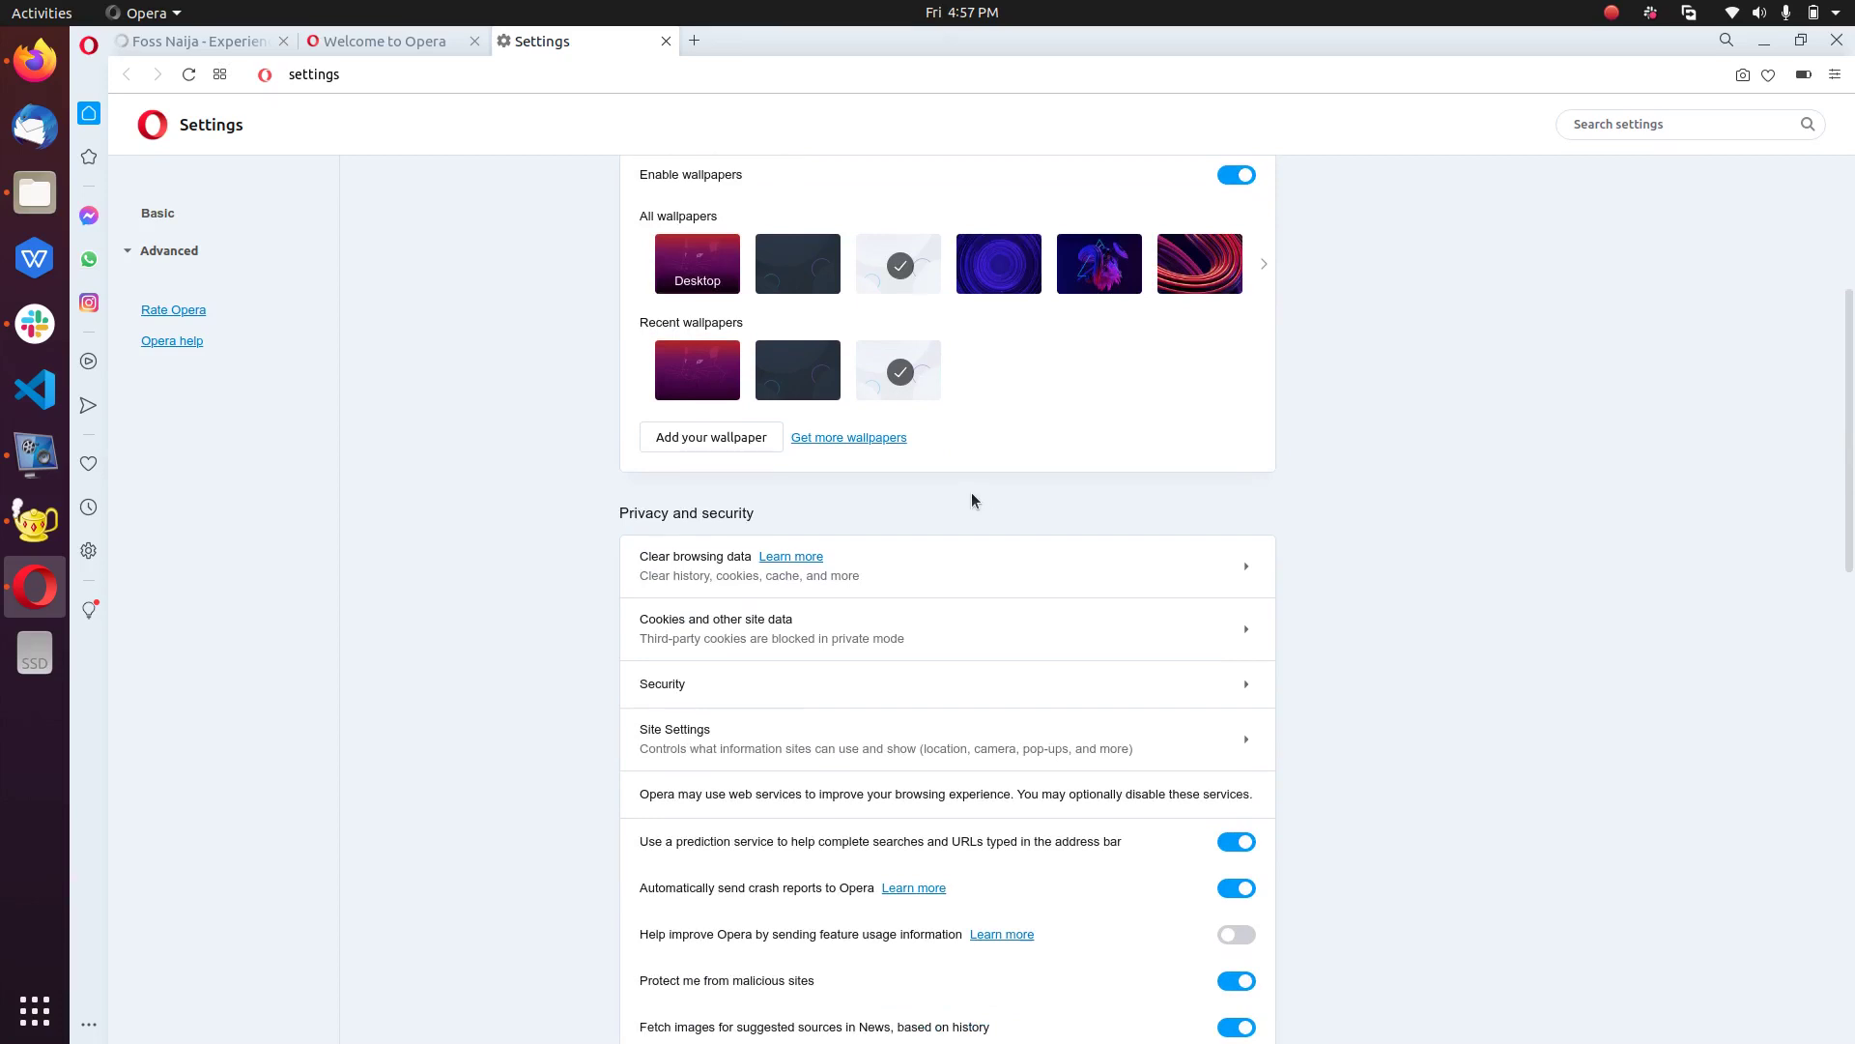
scroll(973, 495, up, 1)
scroll(976, 500, down, 4)
scroll(966, 493, up, 3)
scroll(962, 489, up, 9)
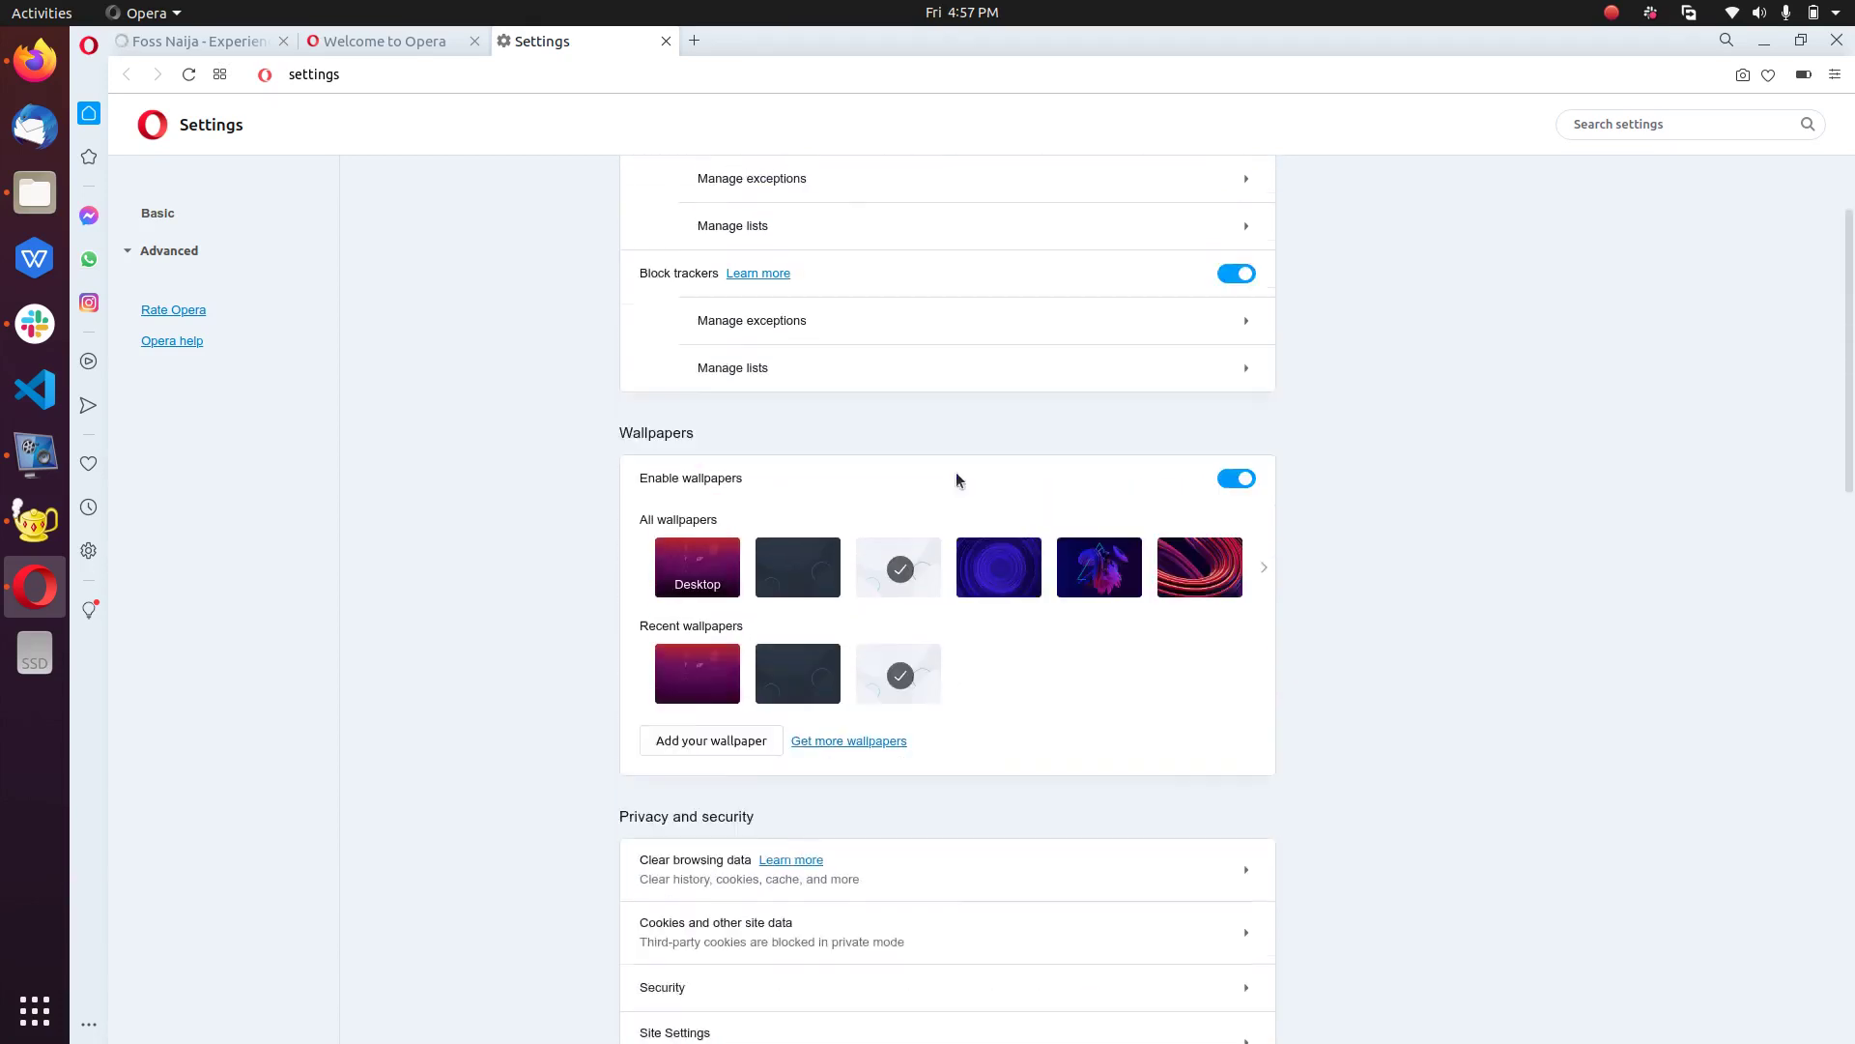
click(1635, 123)
Step: Enable the built-in VPN via a 'vpn' settings search, keeping Optimal location
click(1635, 122)
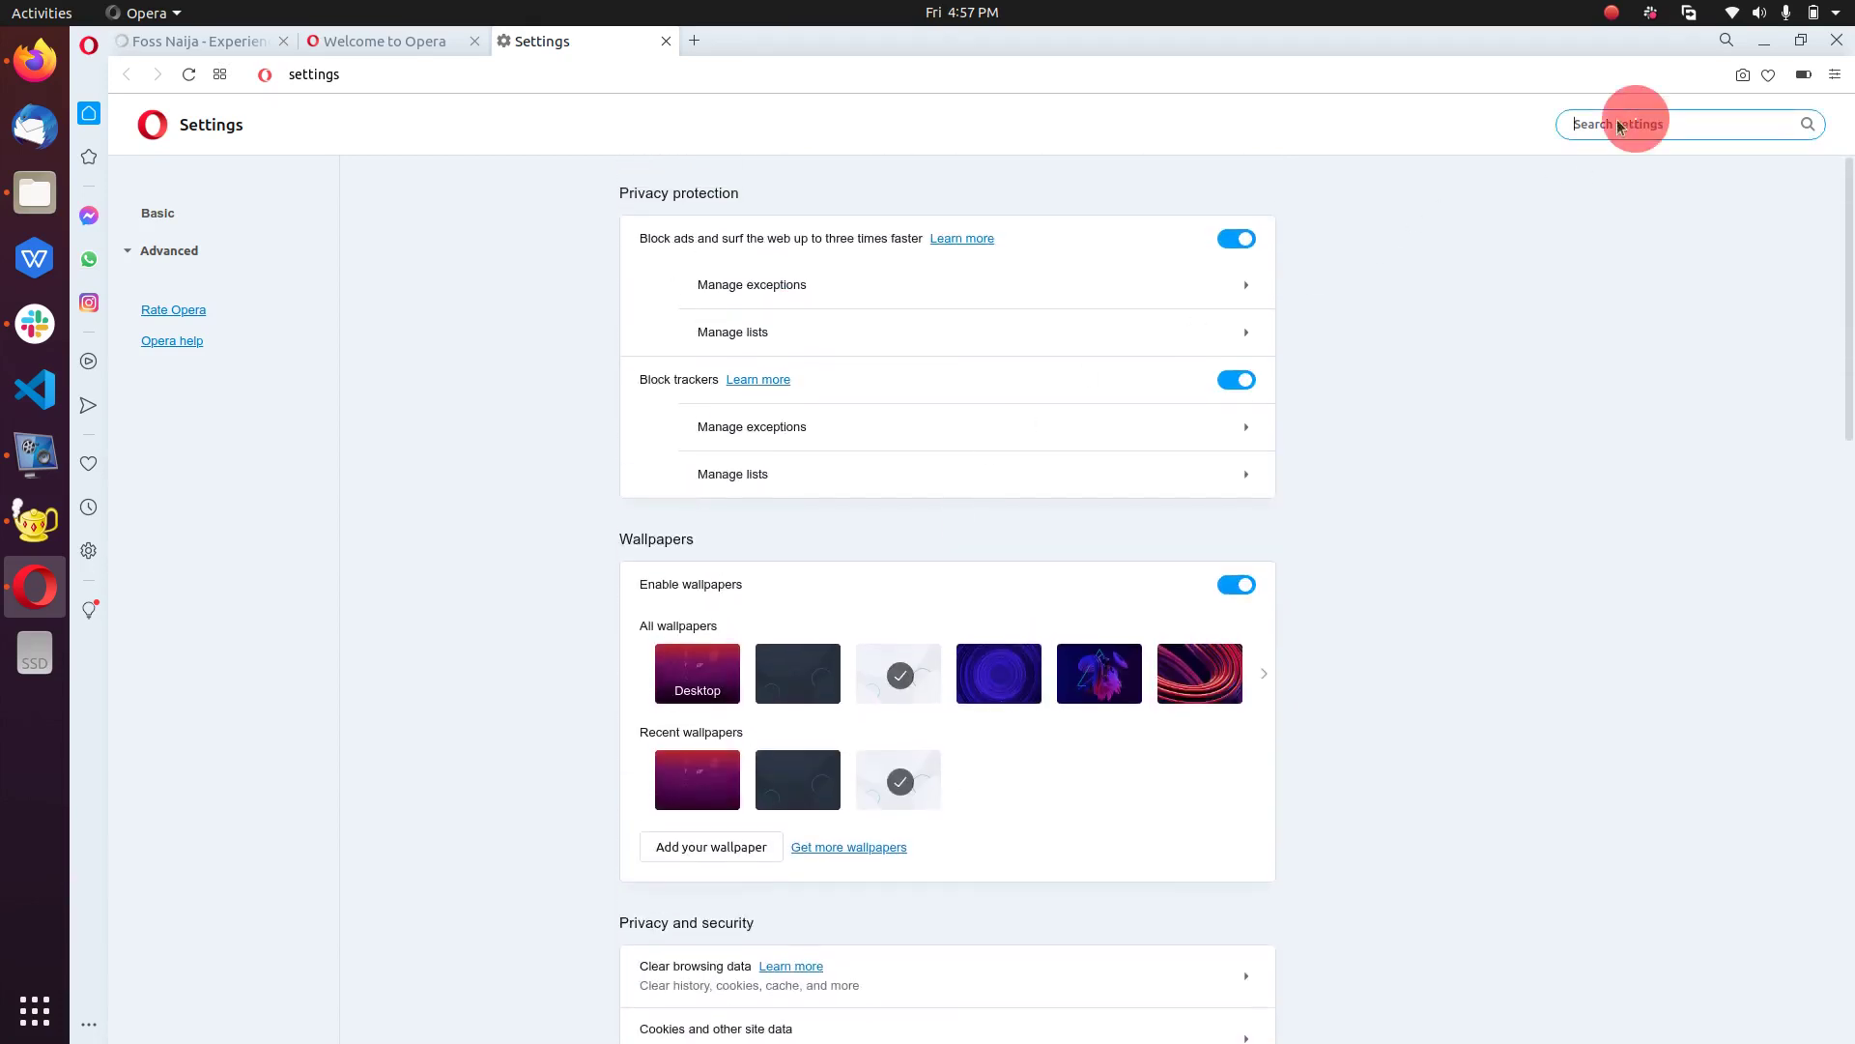
text(vpn)
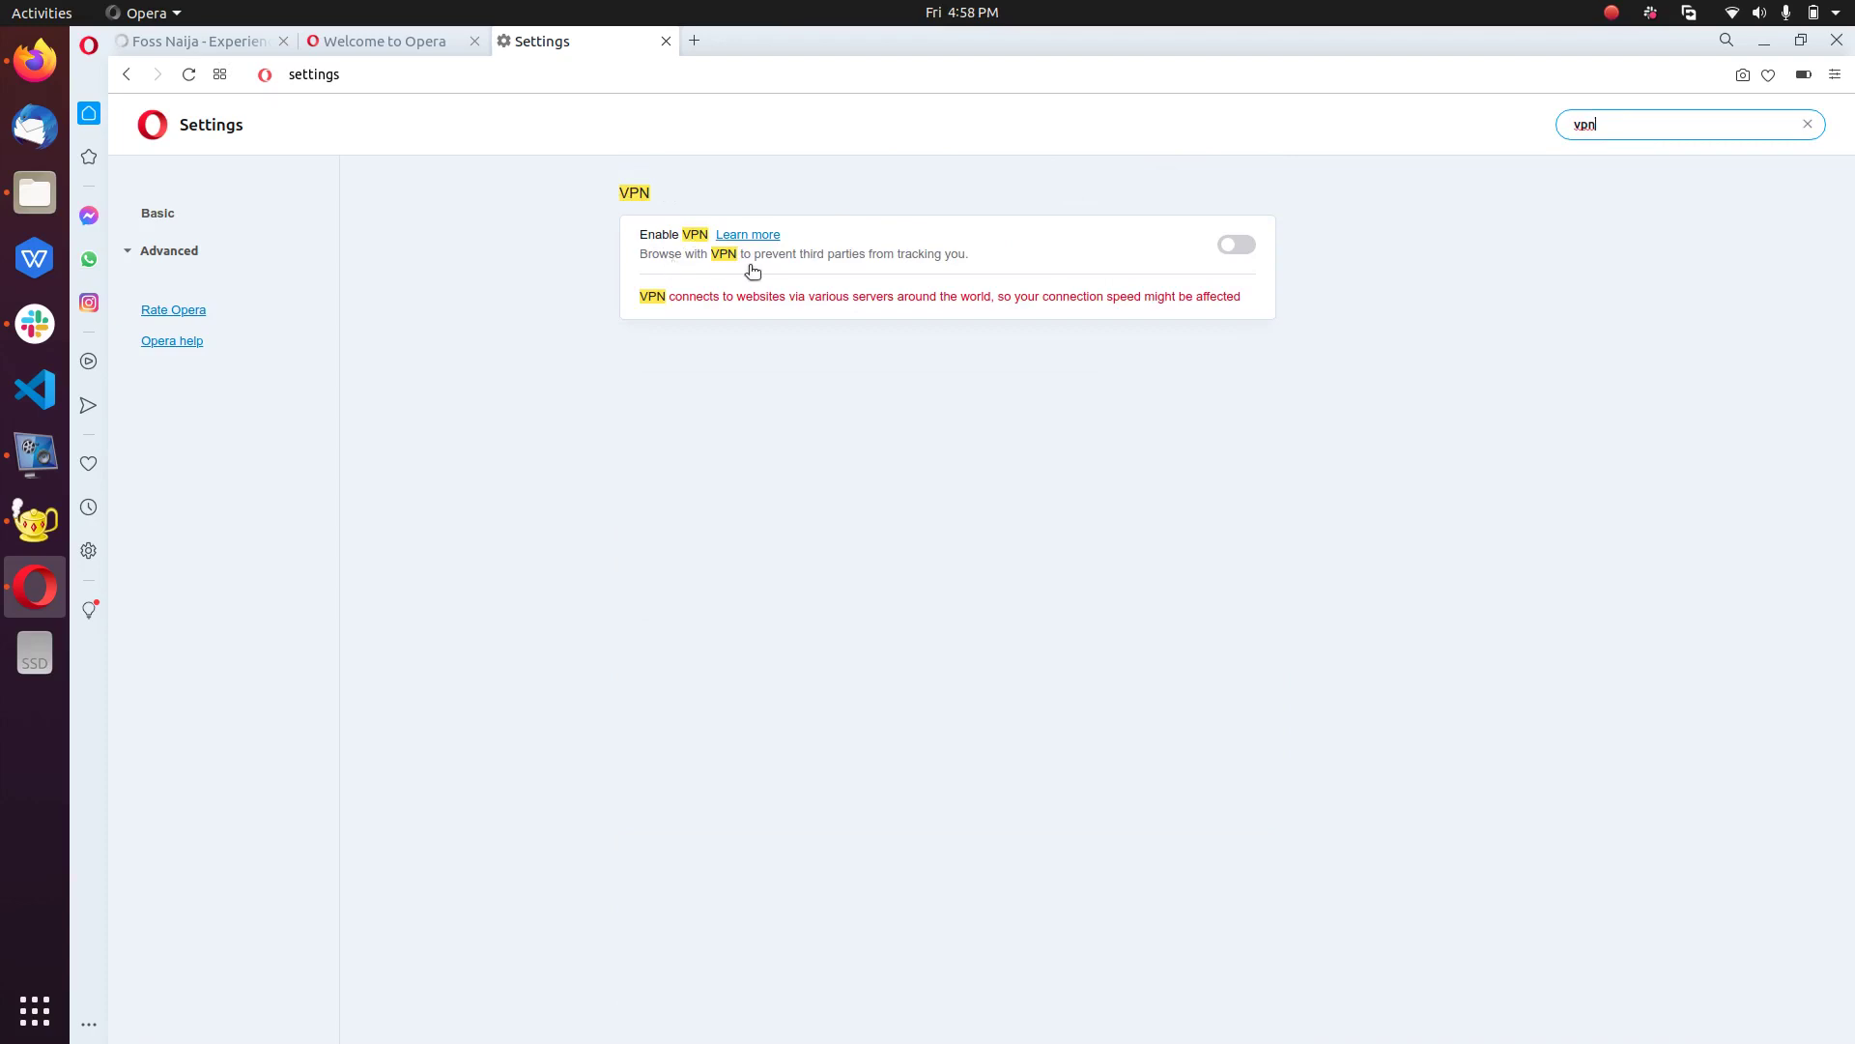
click(1241, 250)
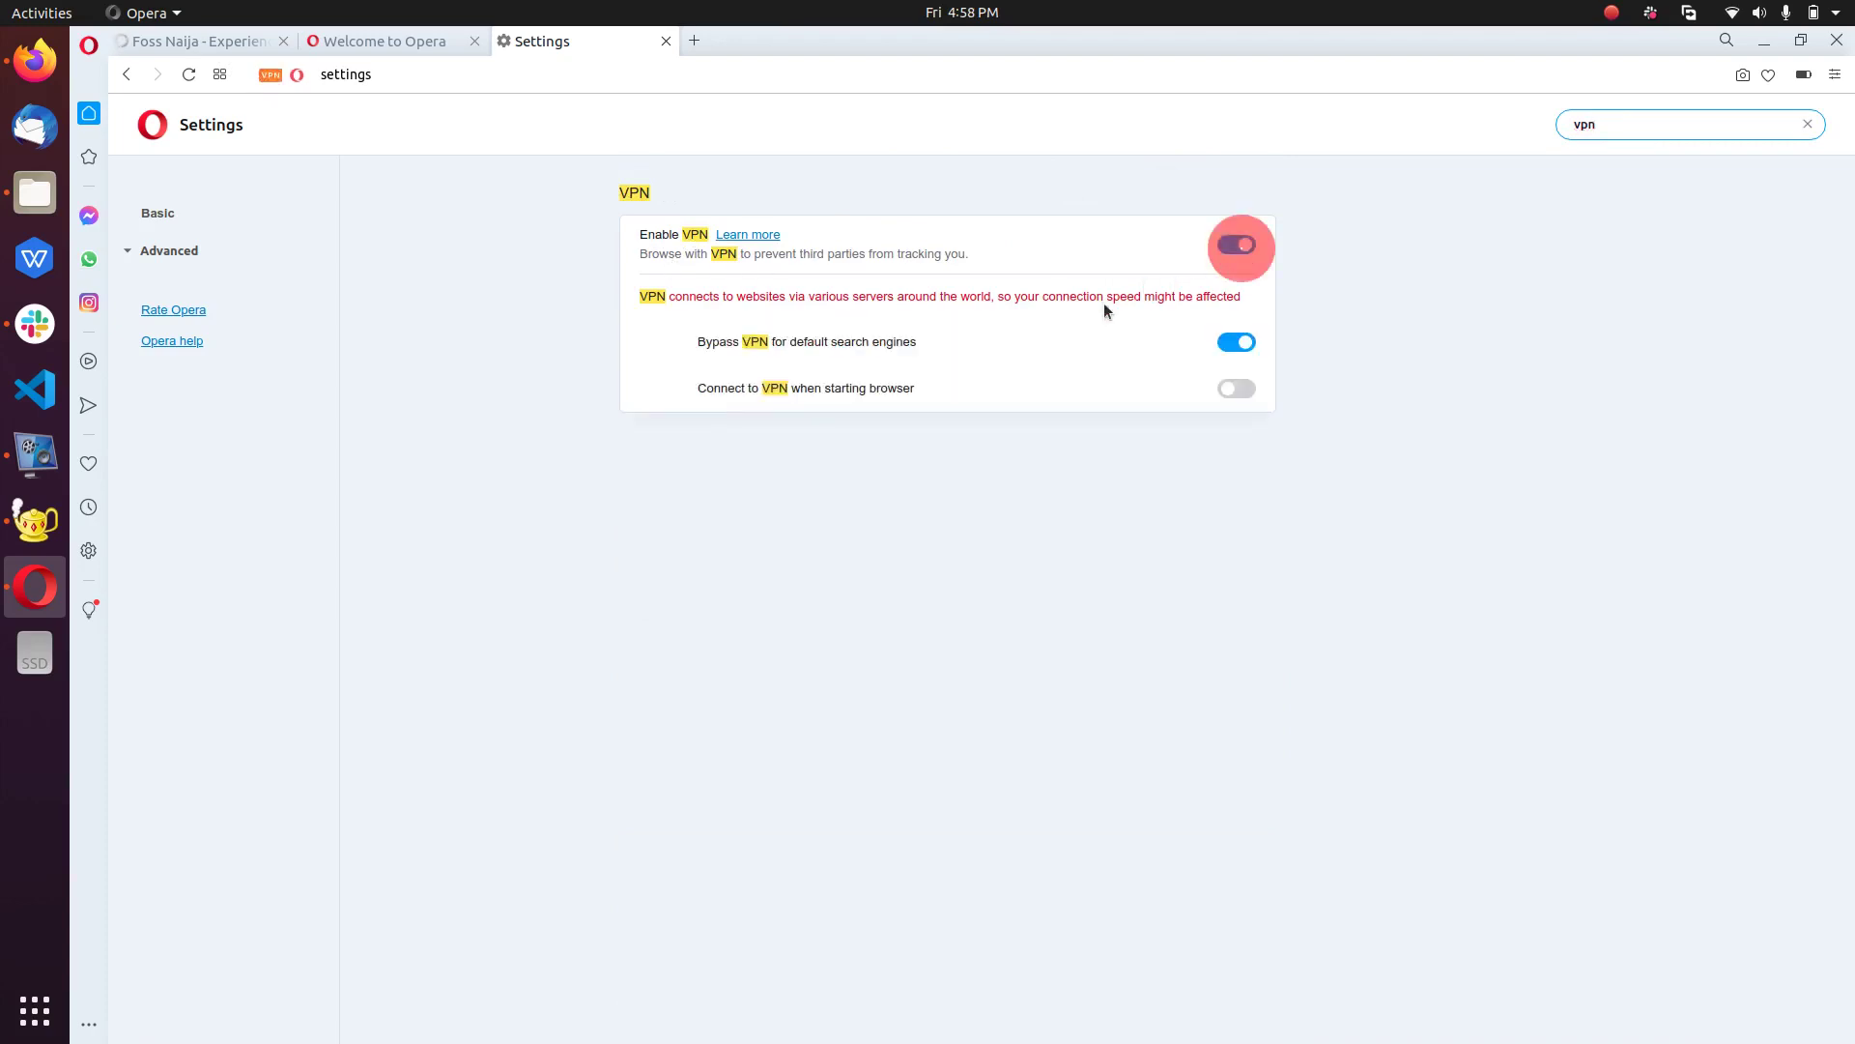
click(270, 76)
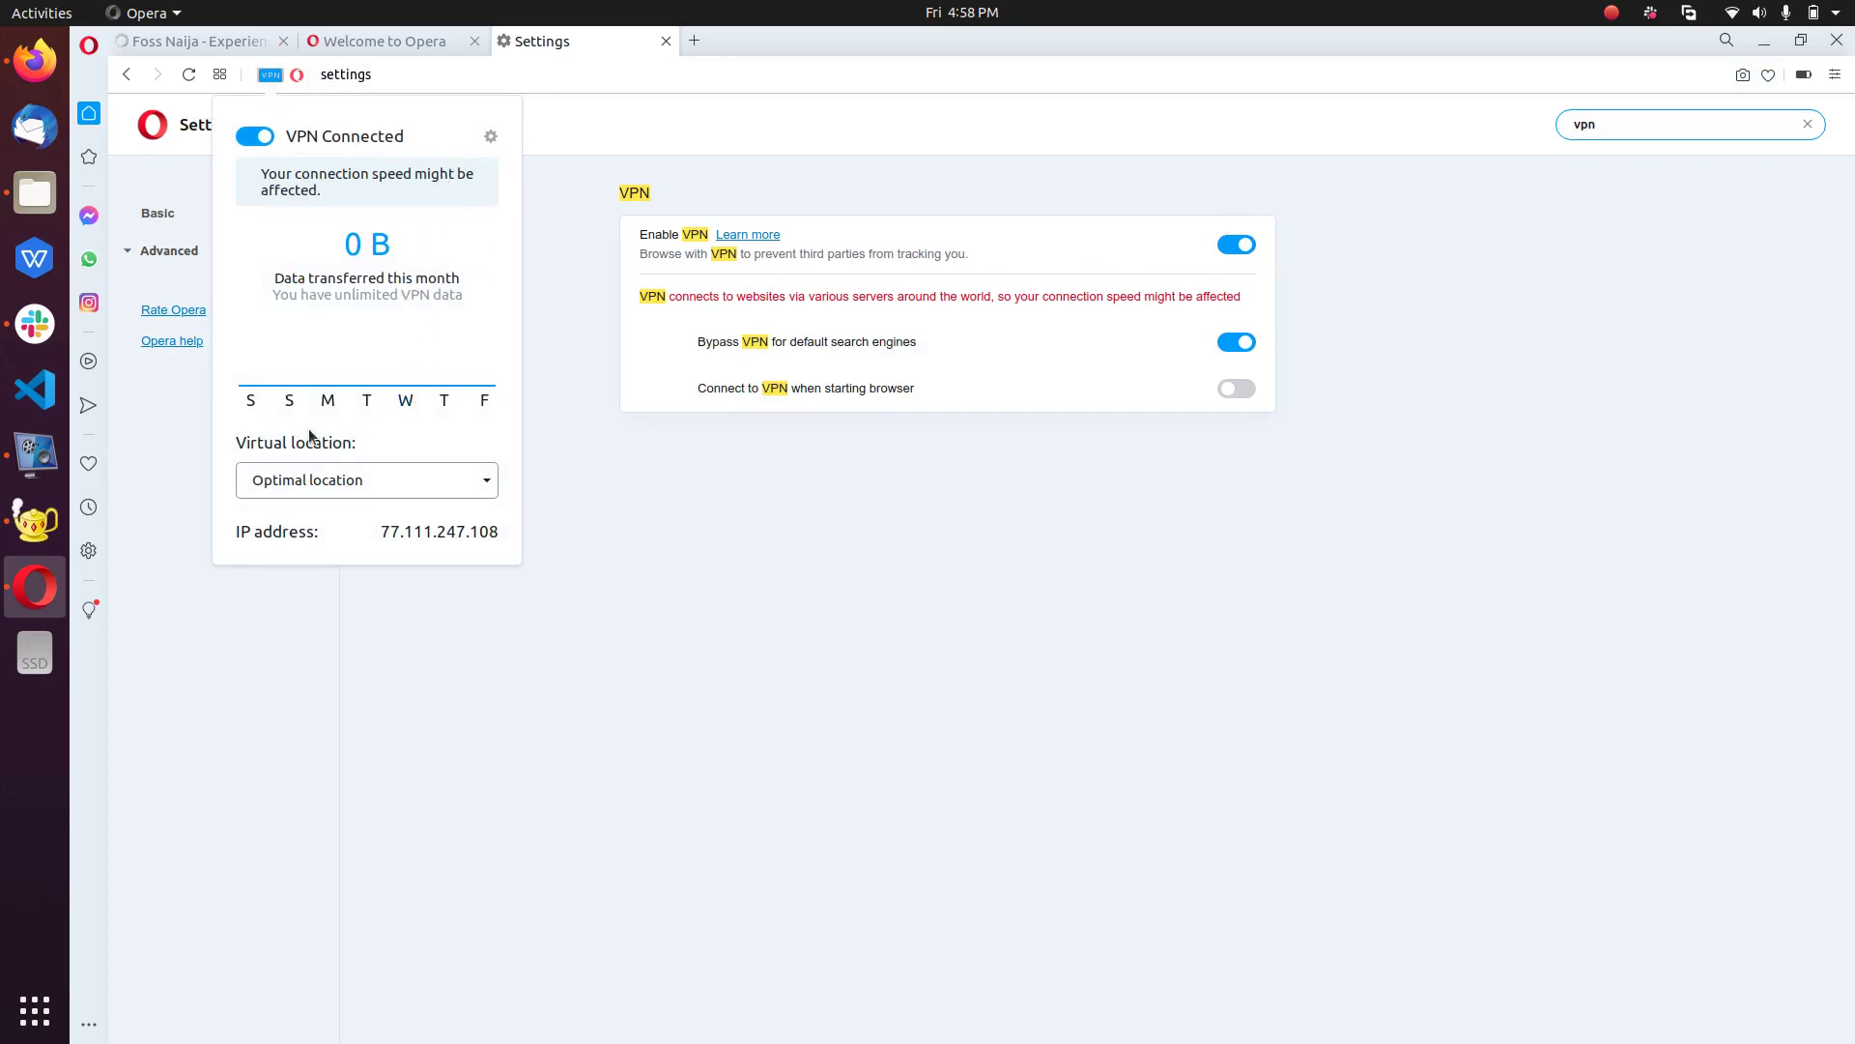
click(338, 483)
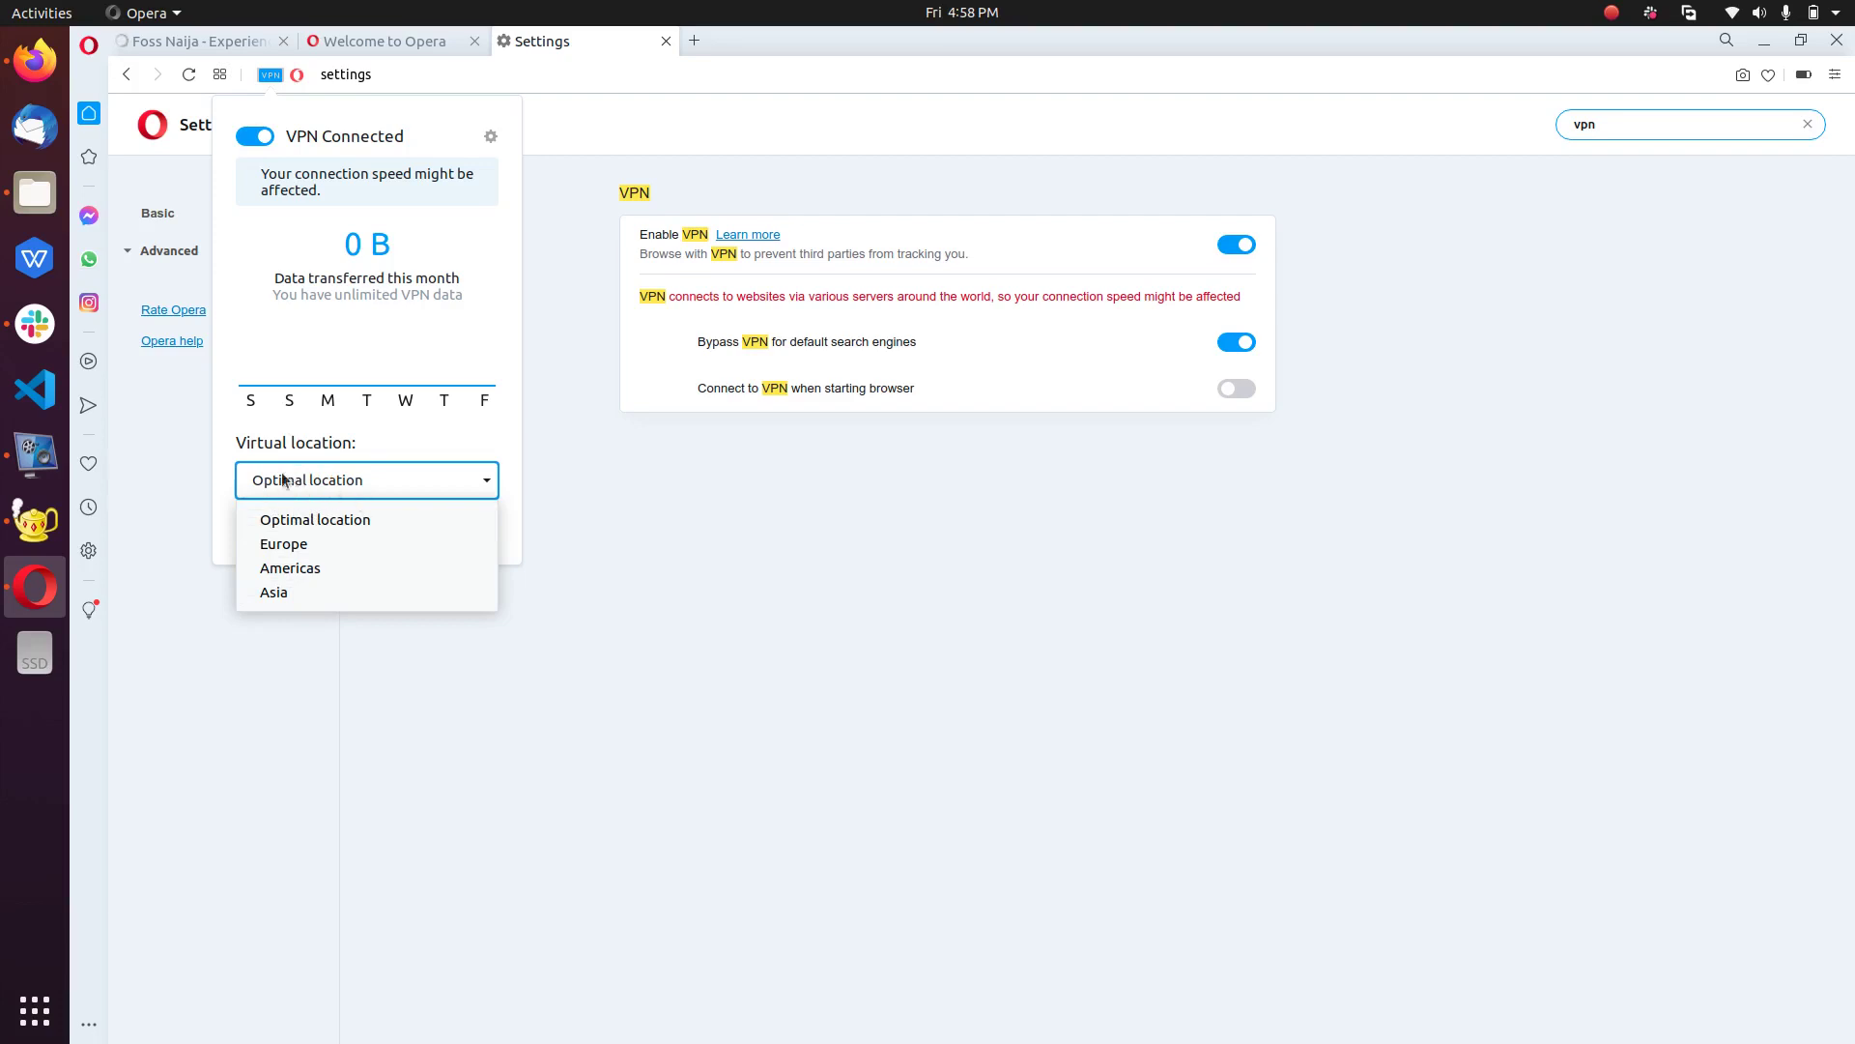
click(599, 498)
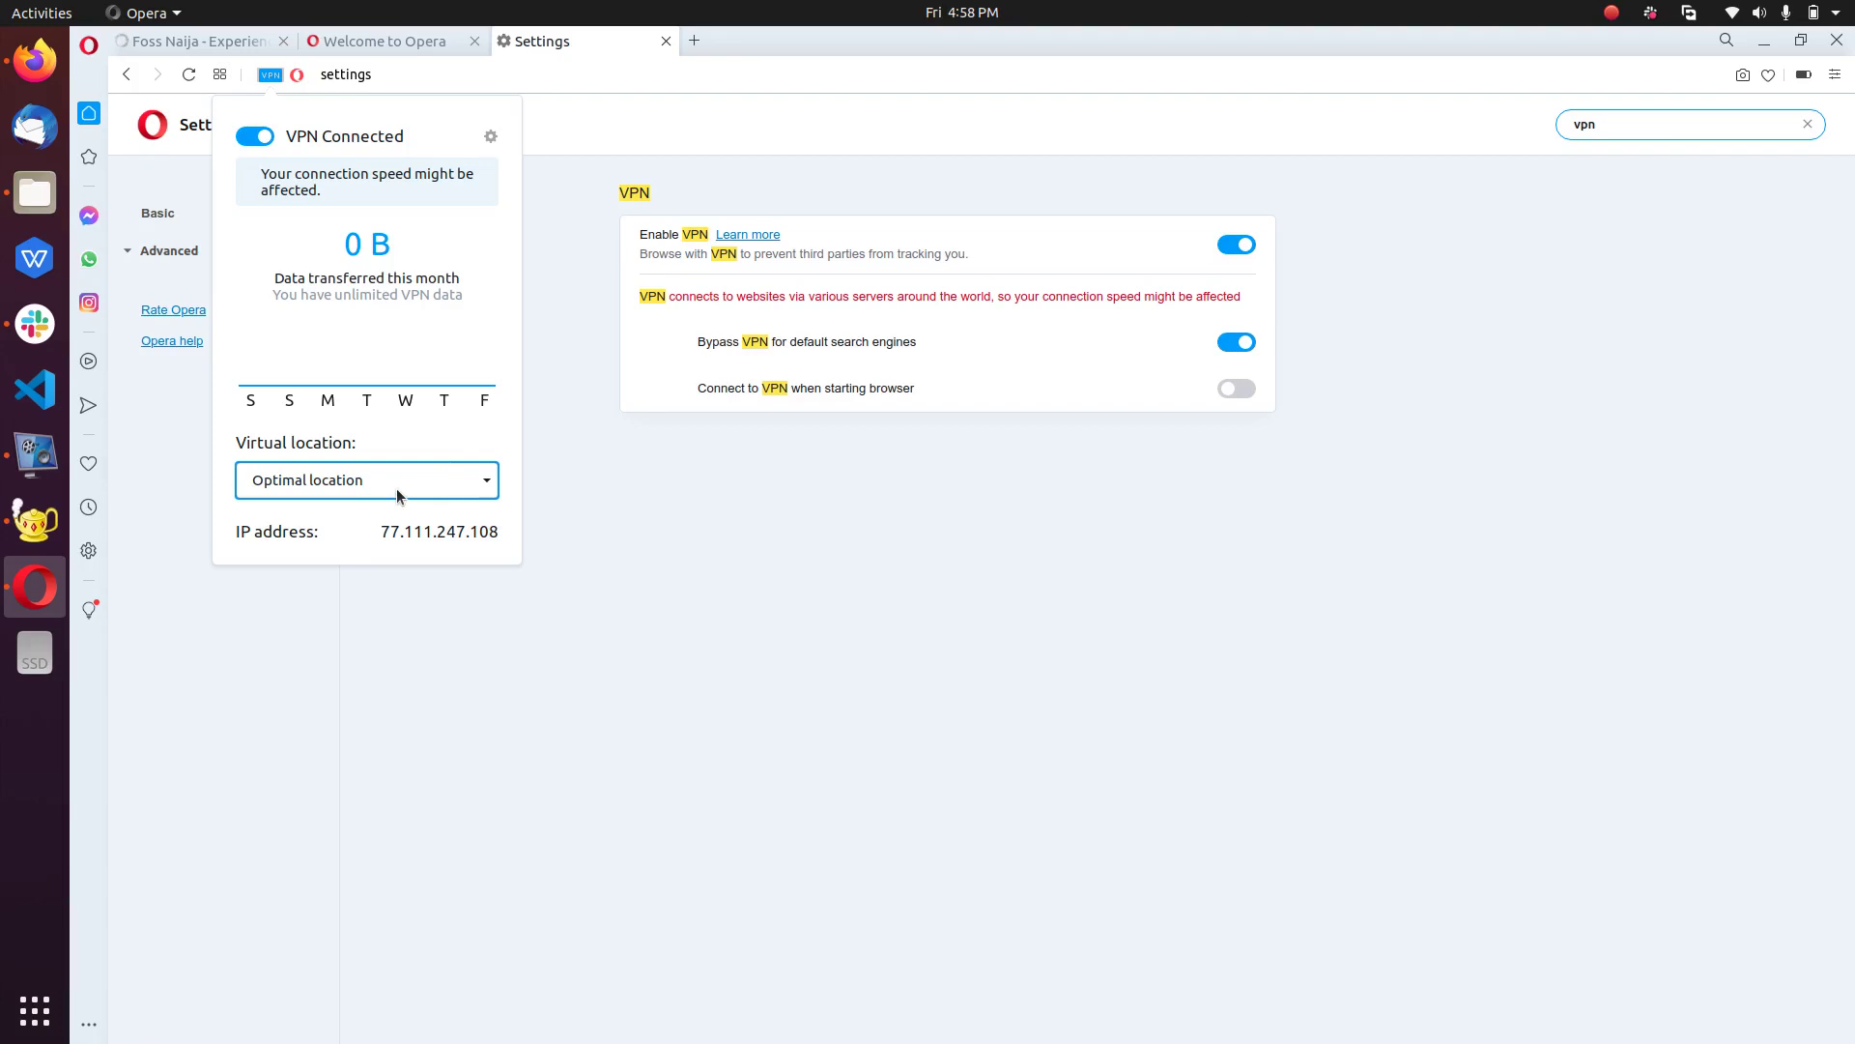
click(615, 513)
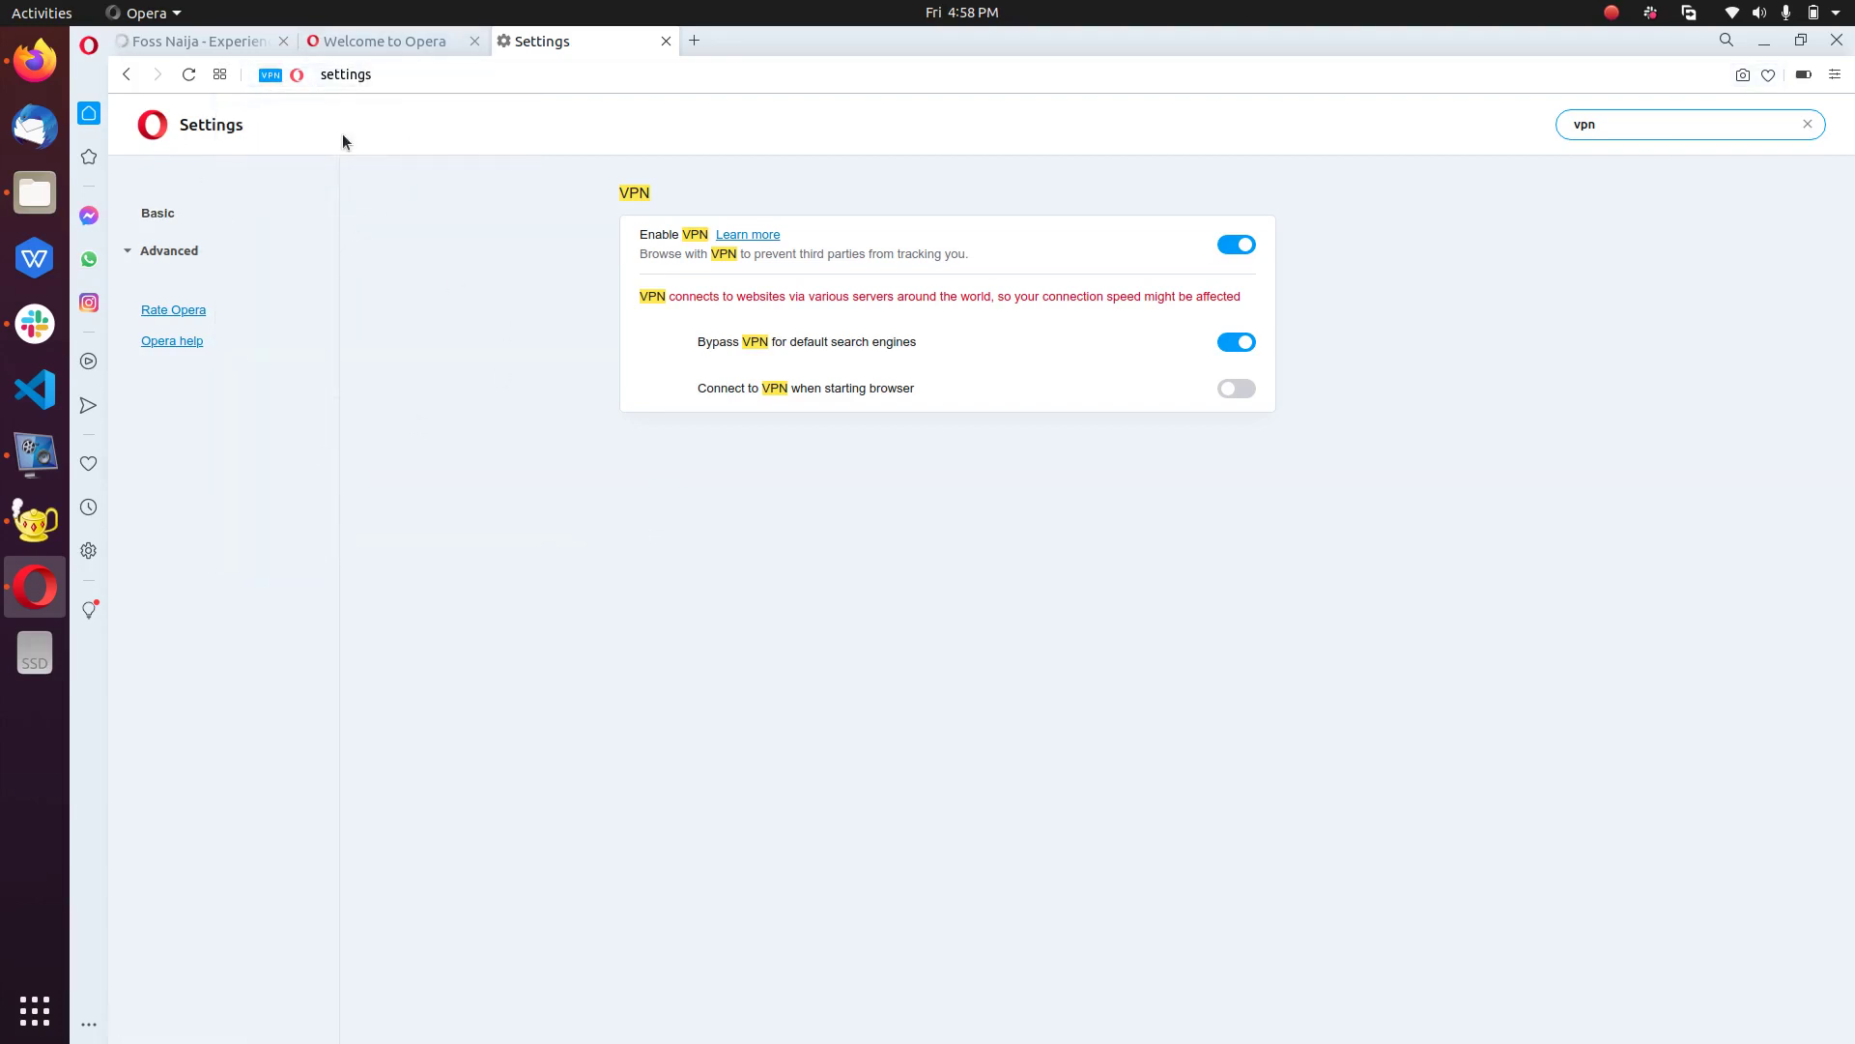
Step: Search settings for 'dAR' and turn on the dark theme
click(1659, 126)
key(BackSpace)
key(BackSpace)
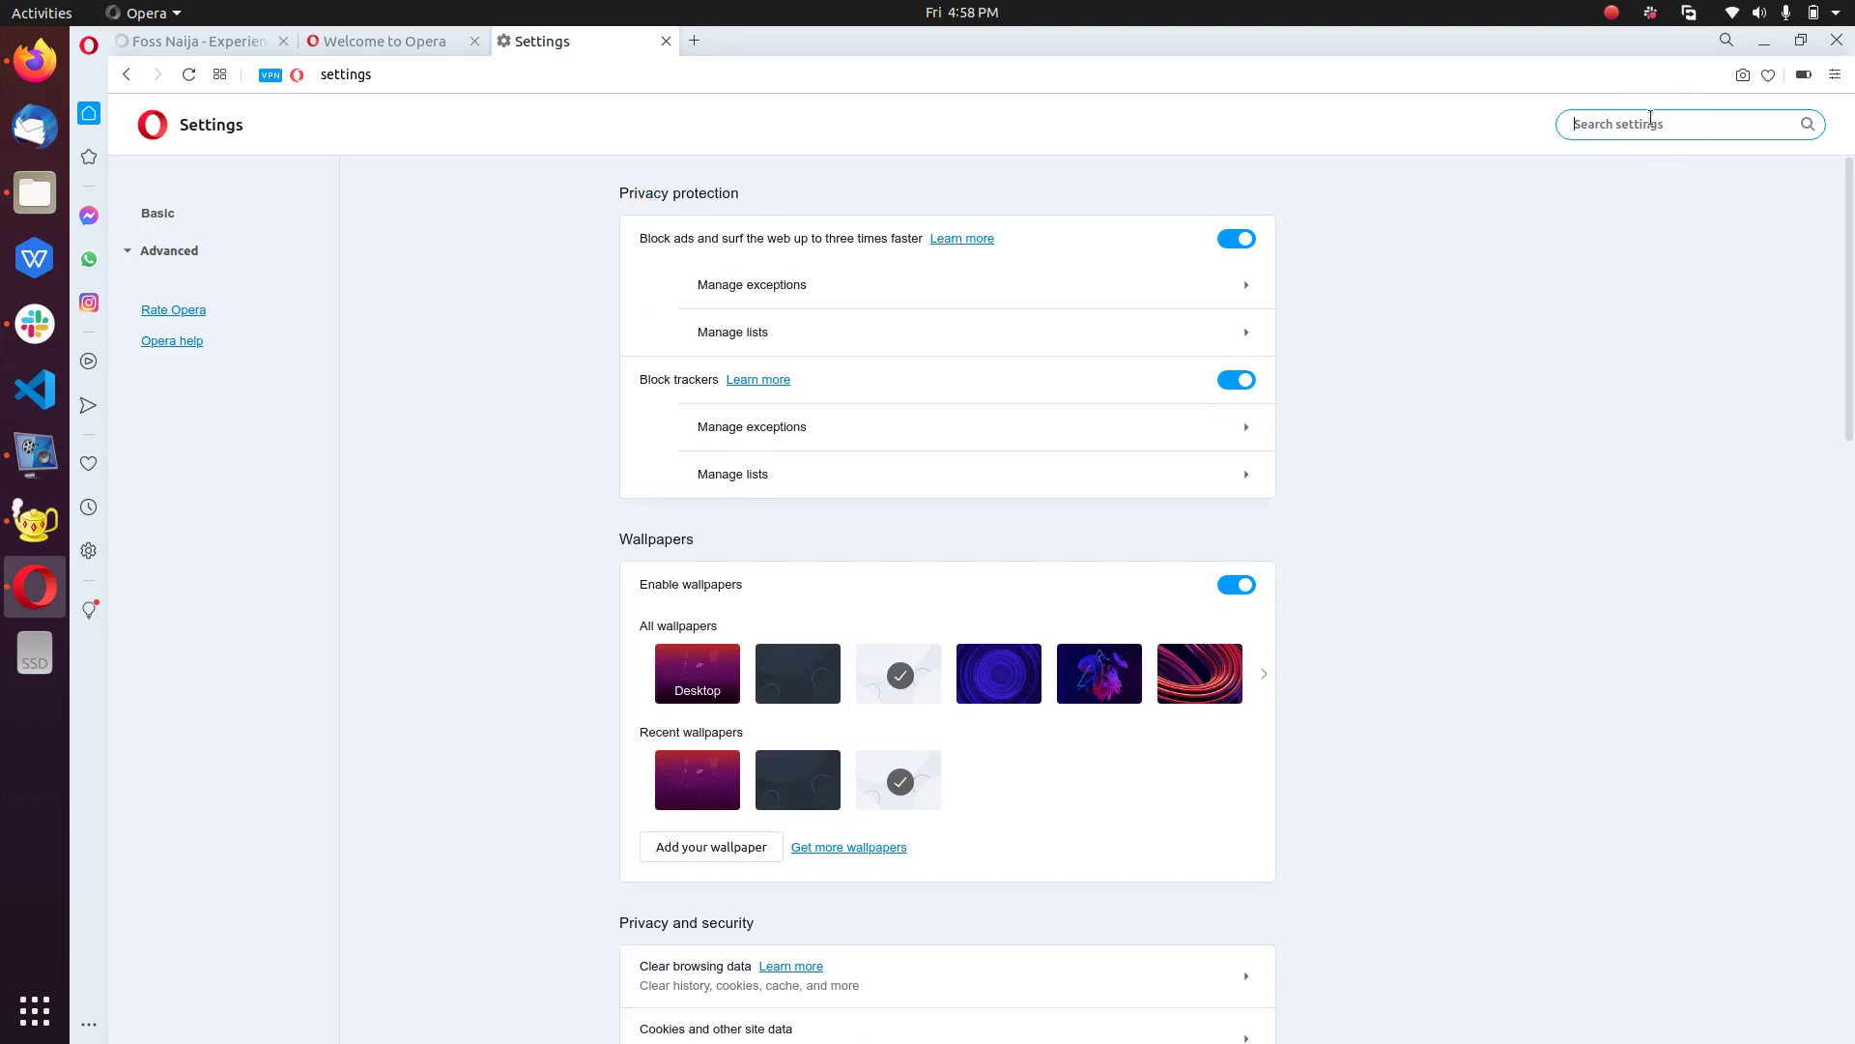
scroll(1047, 368, down, 5)
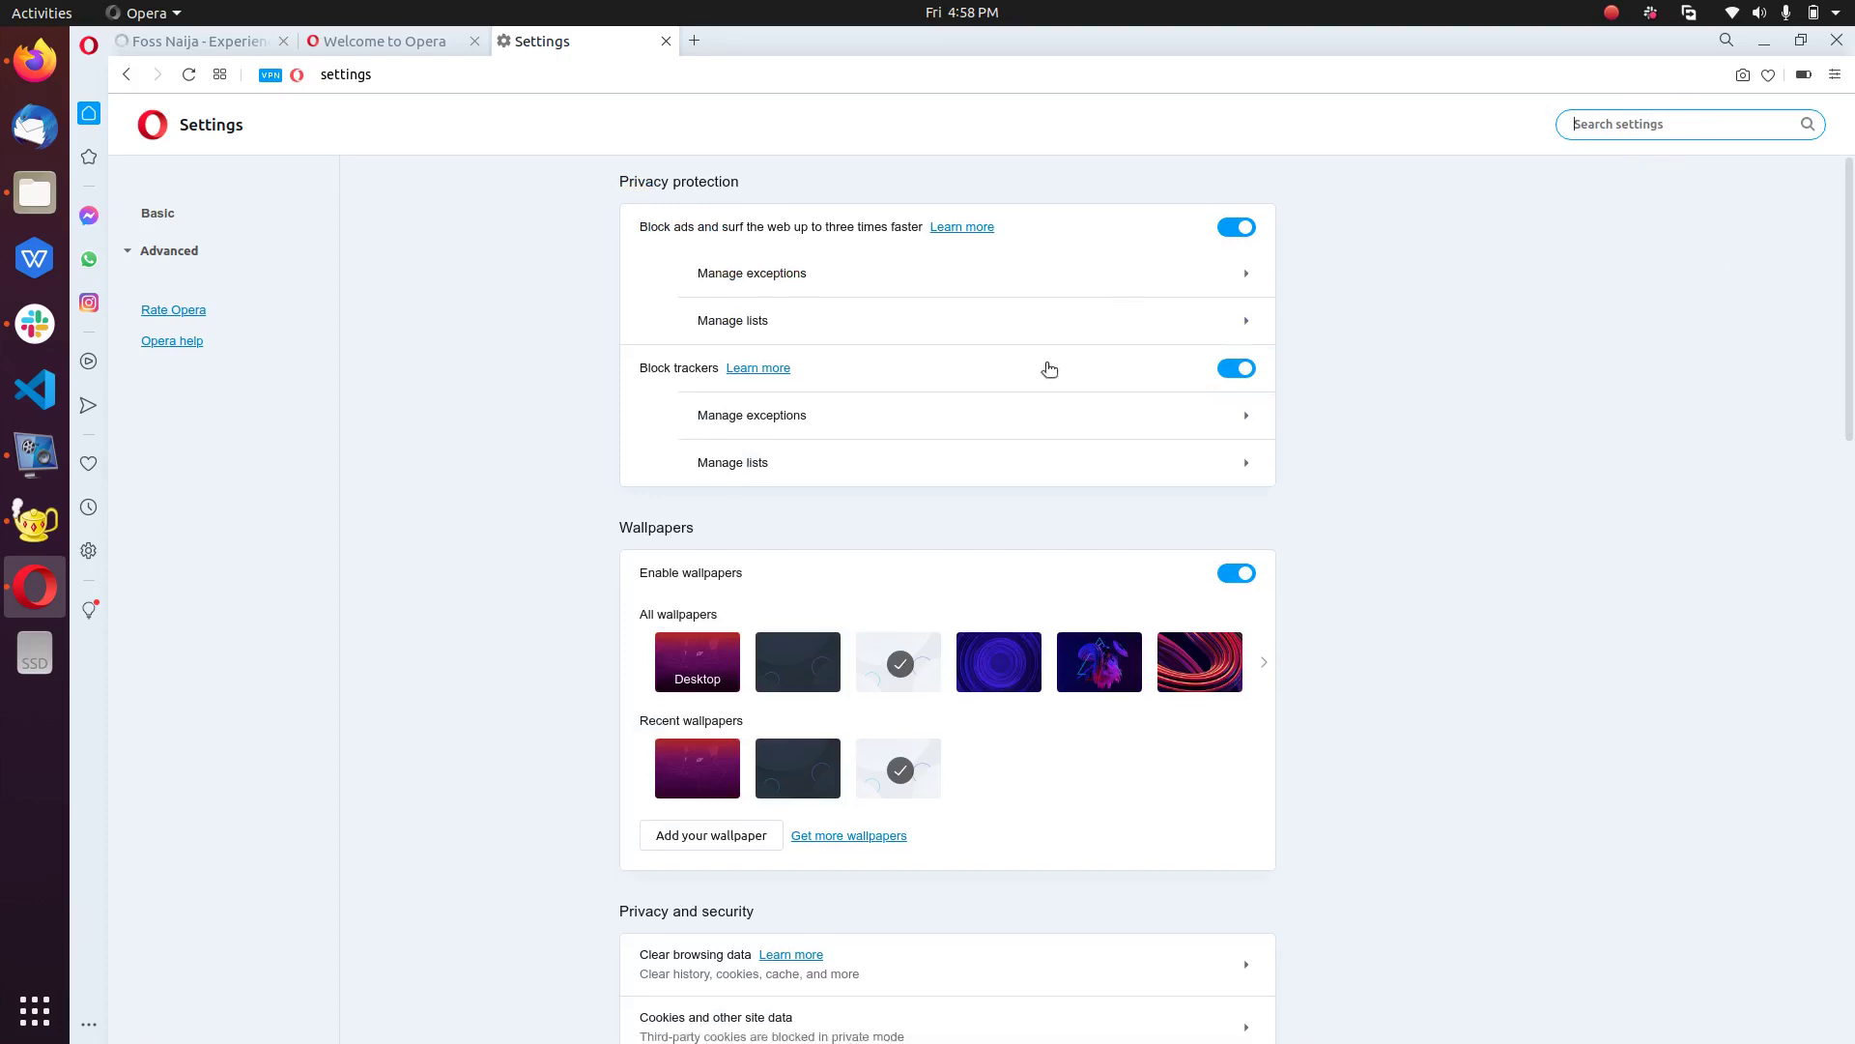
text(d)
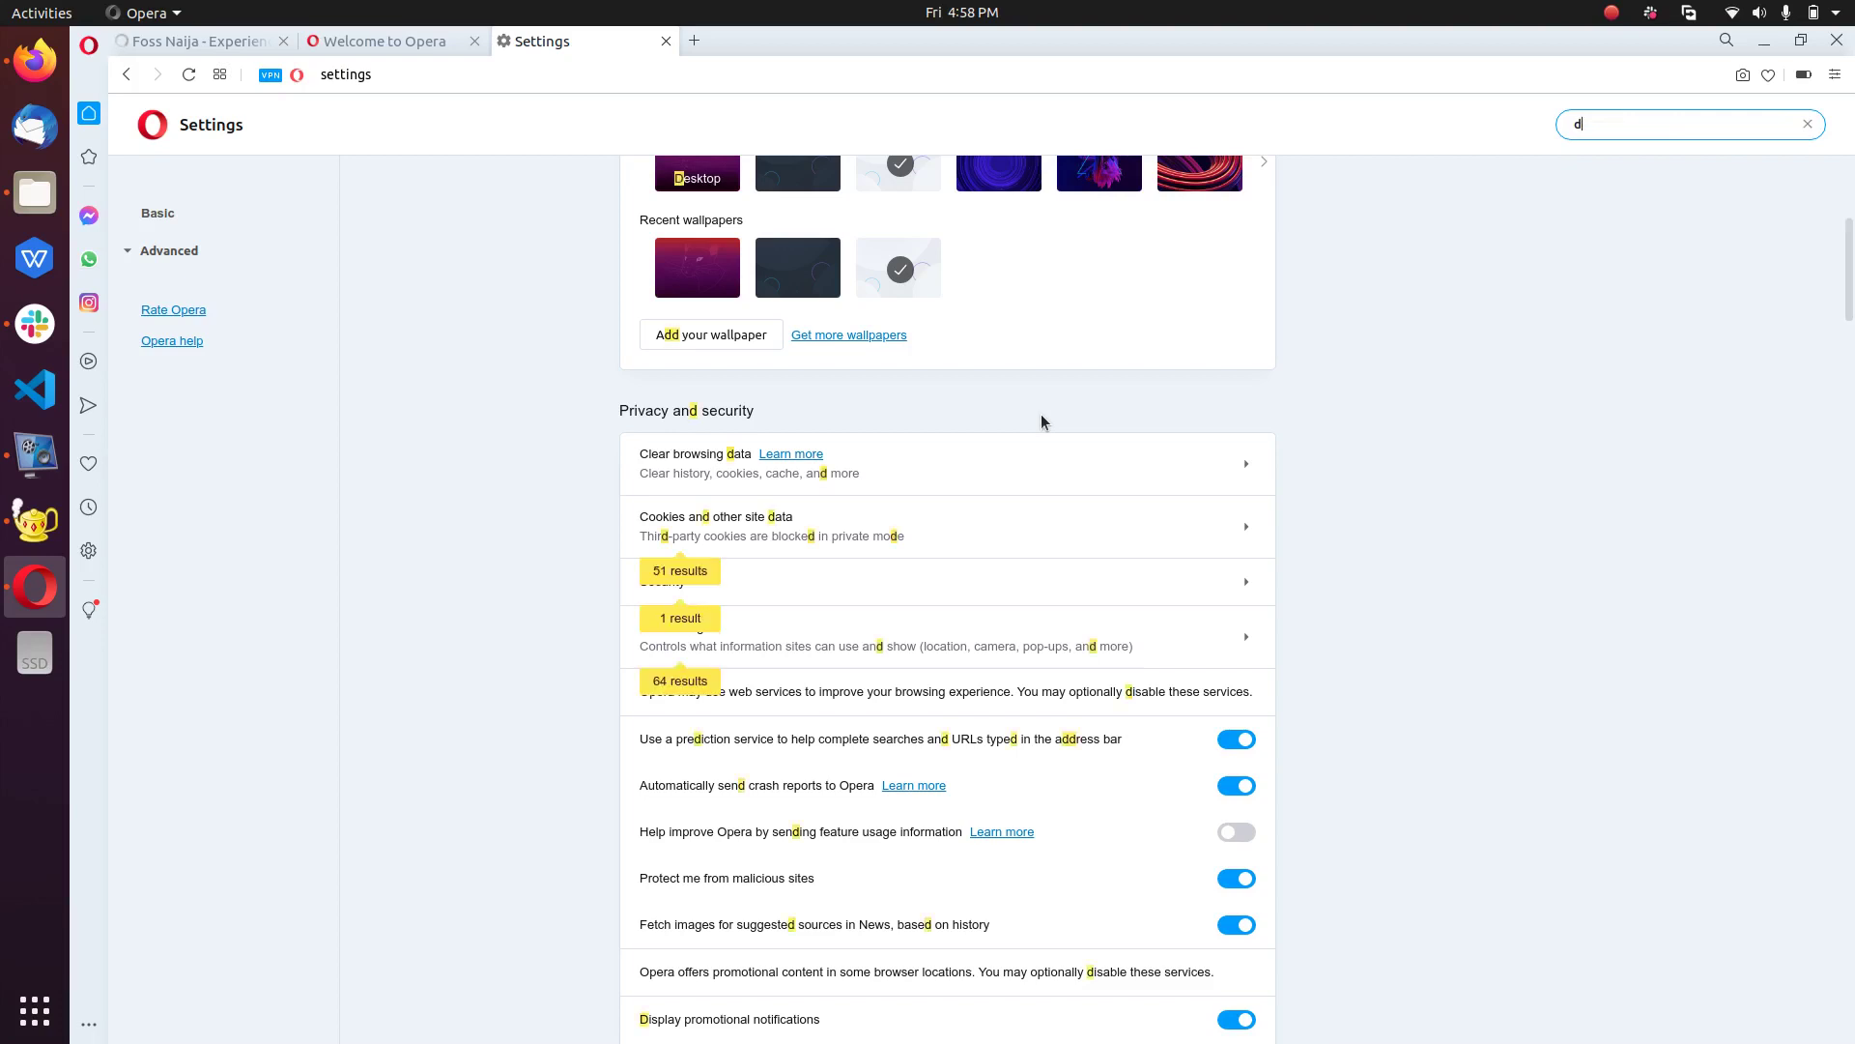
text(A)
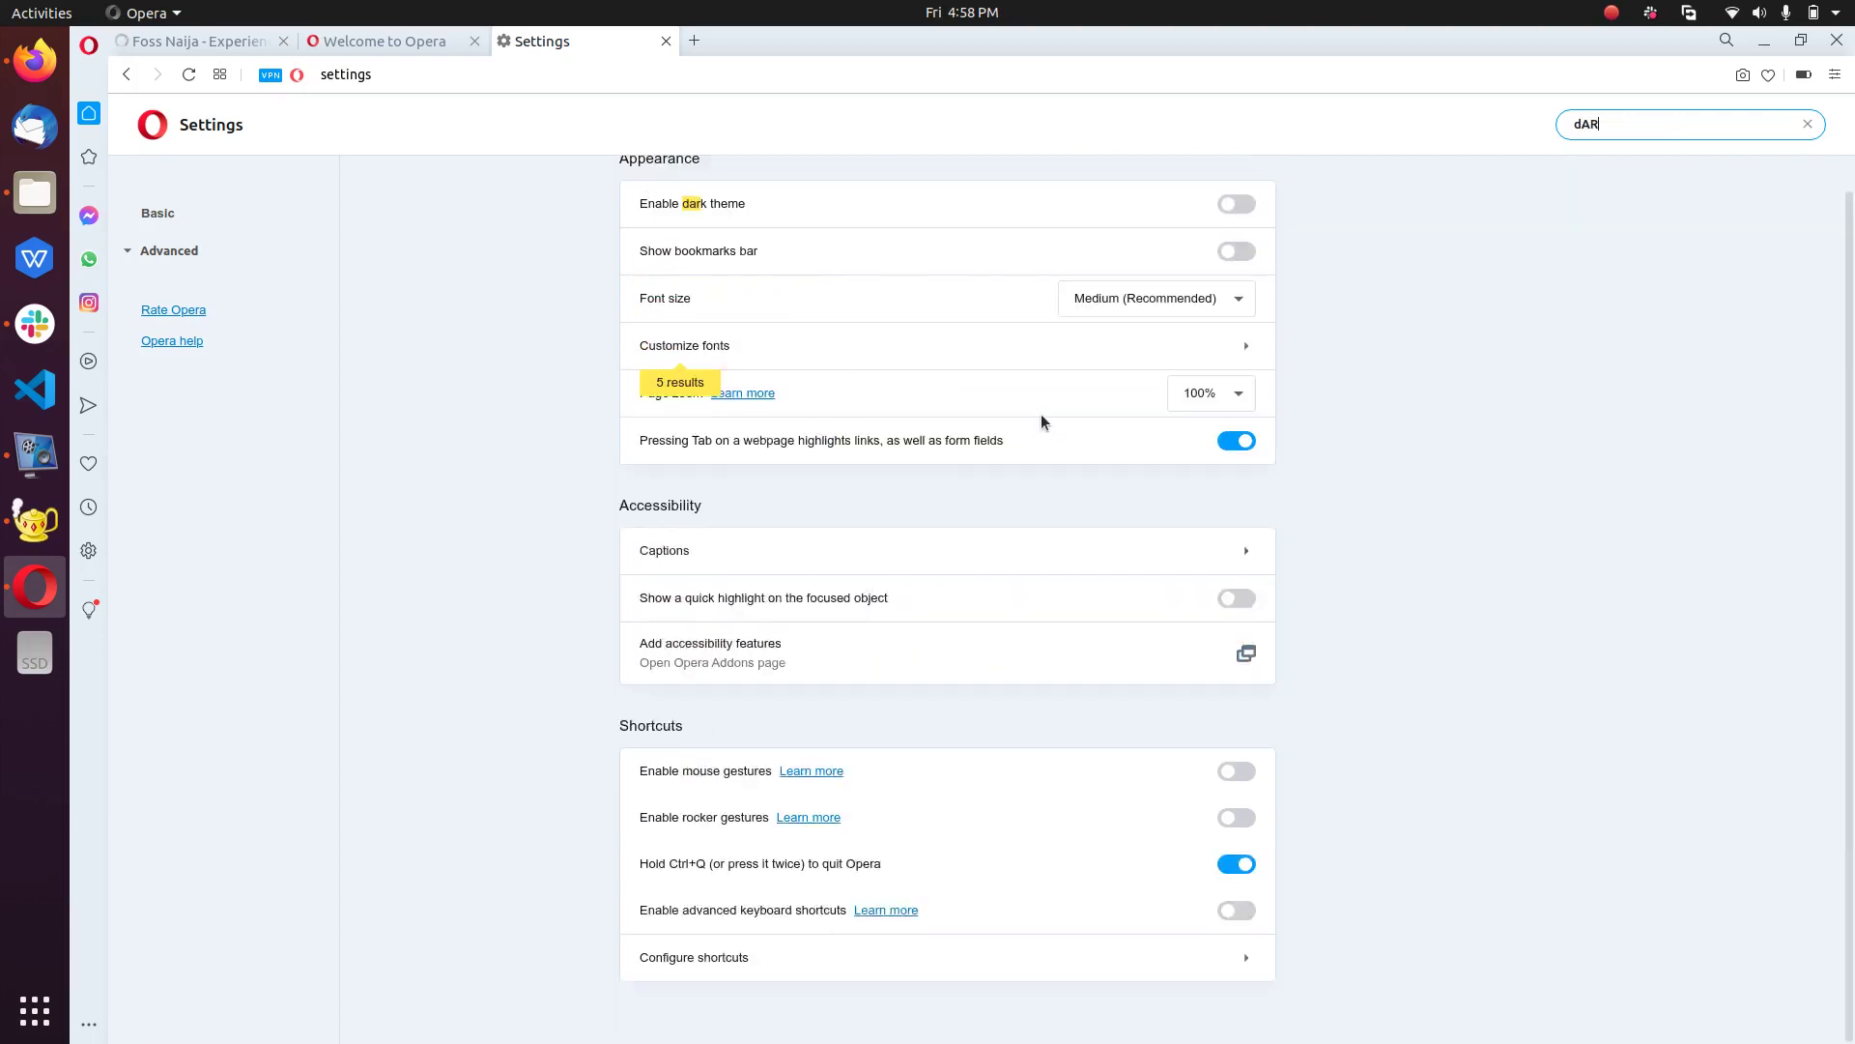
text(R)
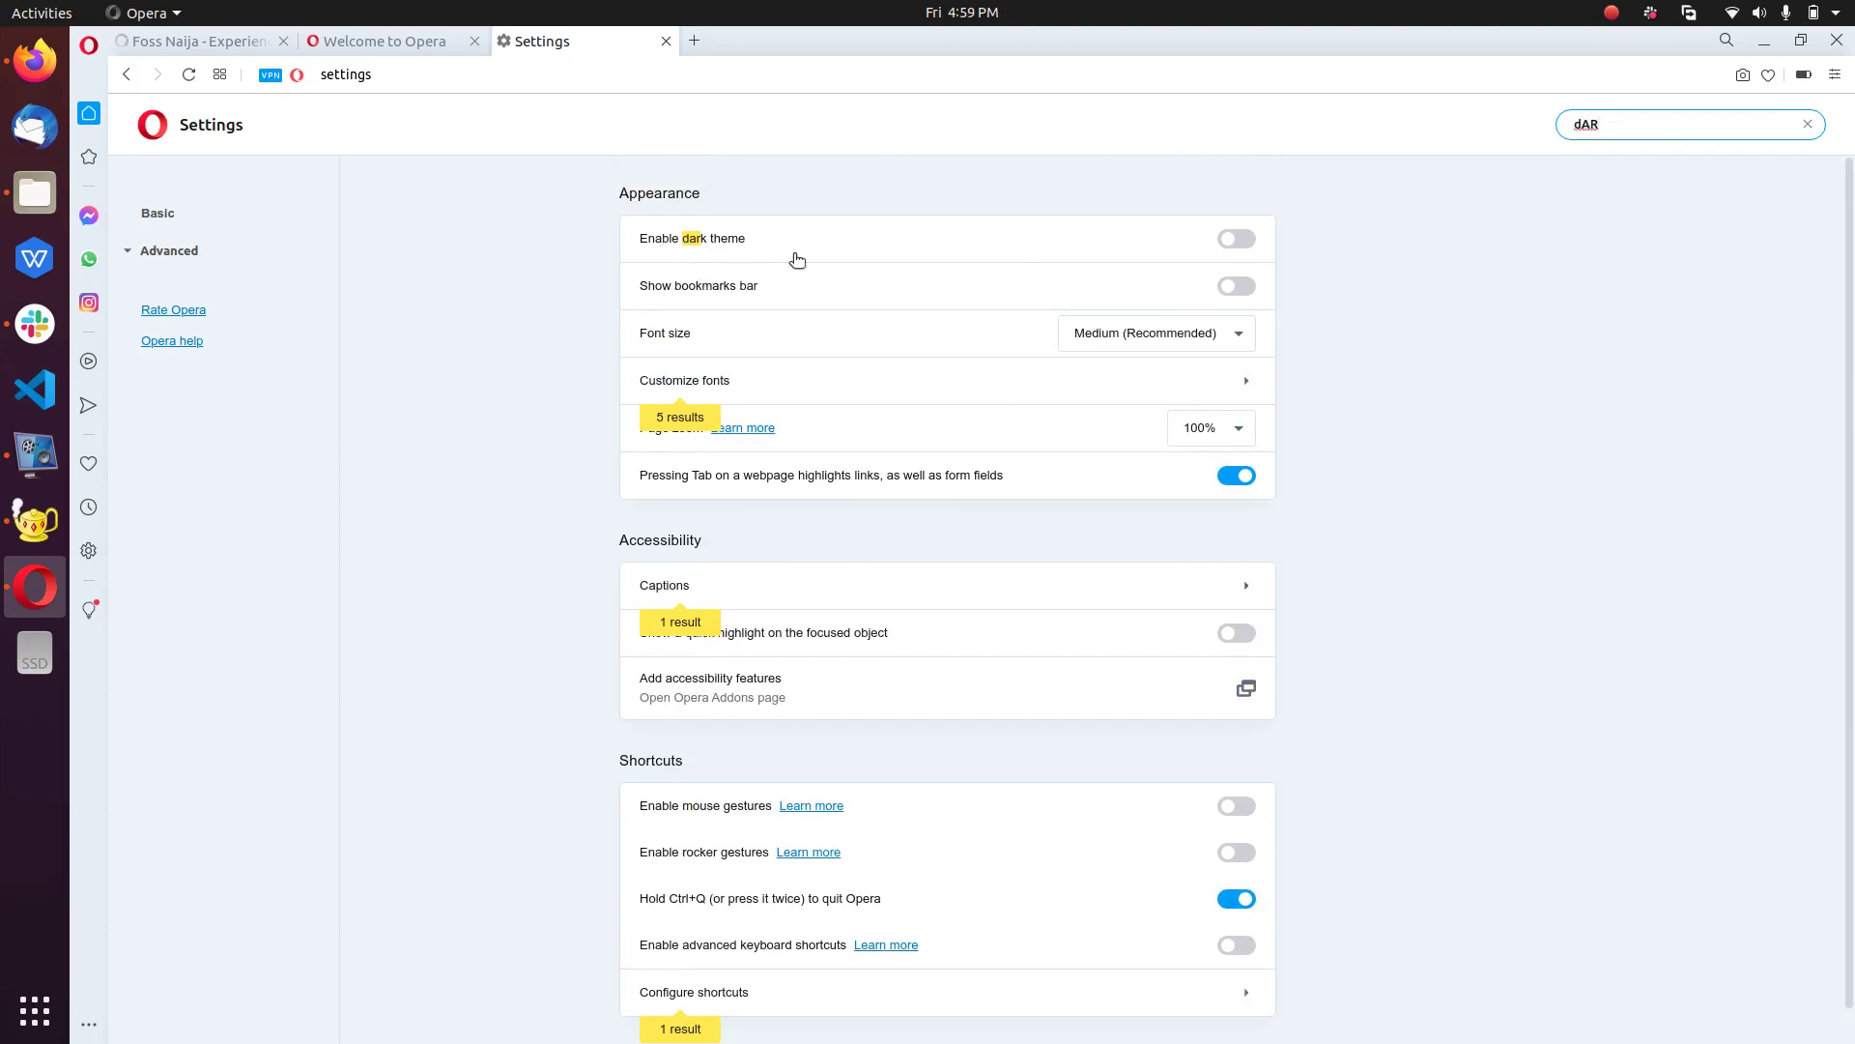
click(1254, 247)
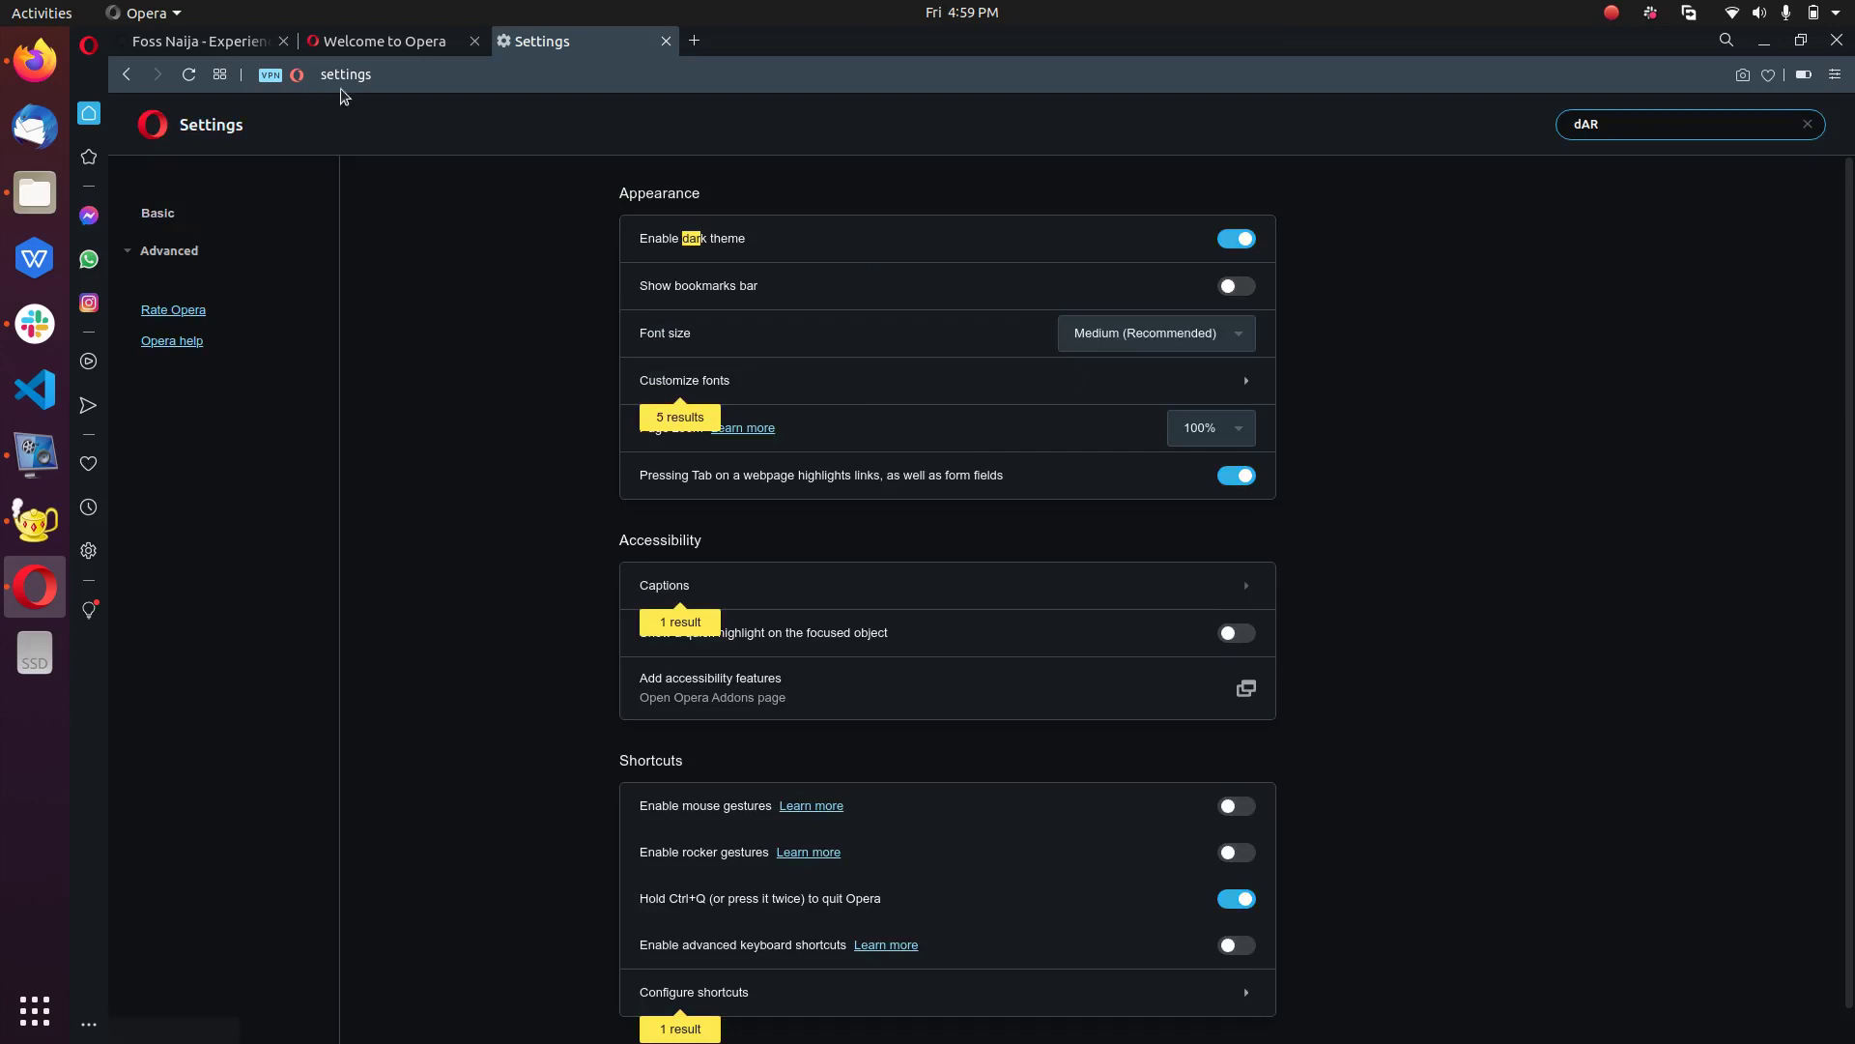
Step: Turn on Show bookmarks bar and clear the settings search
click(486, 385)
click(1437, 376)
click(1236, 288)
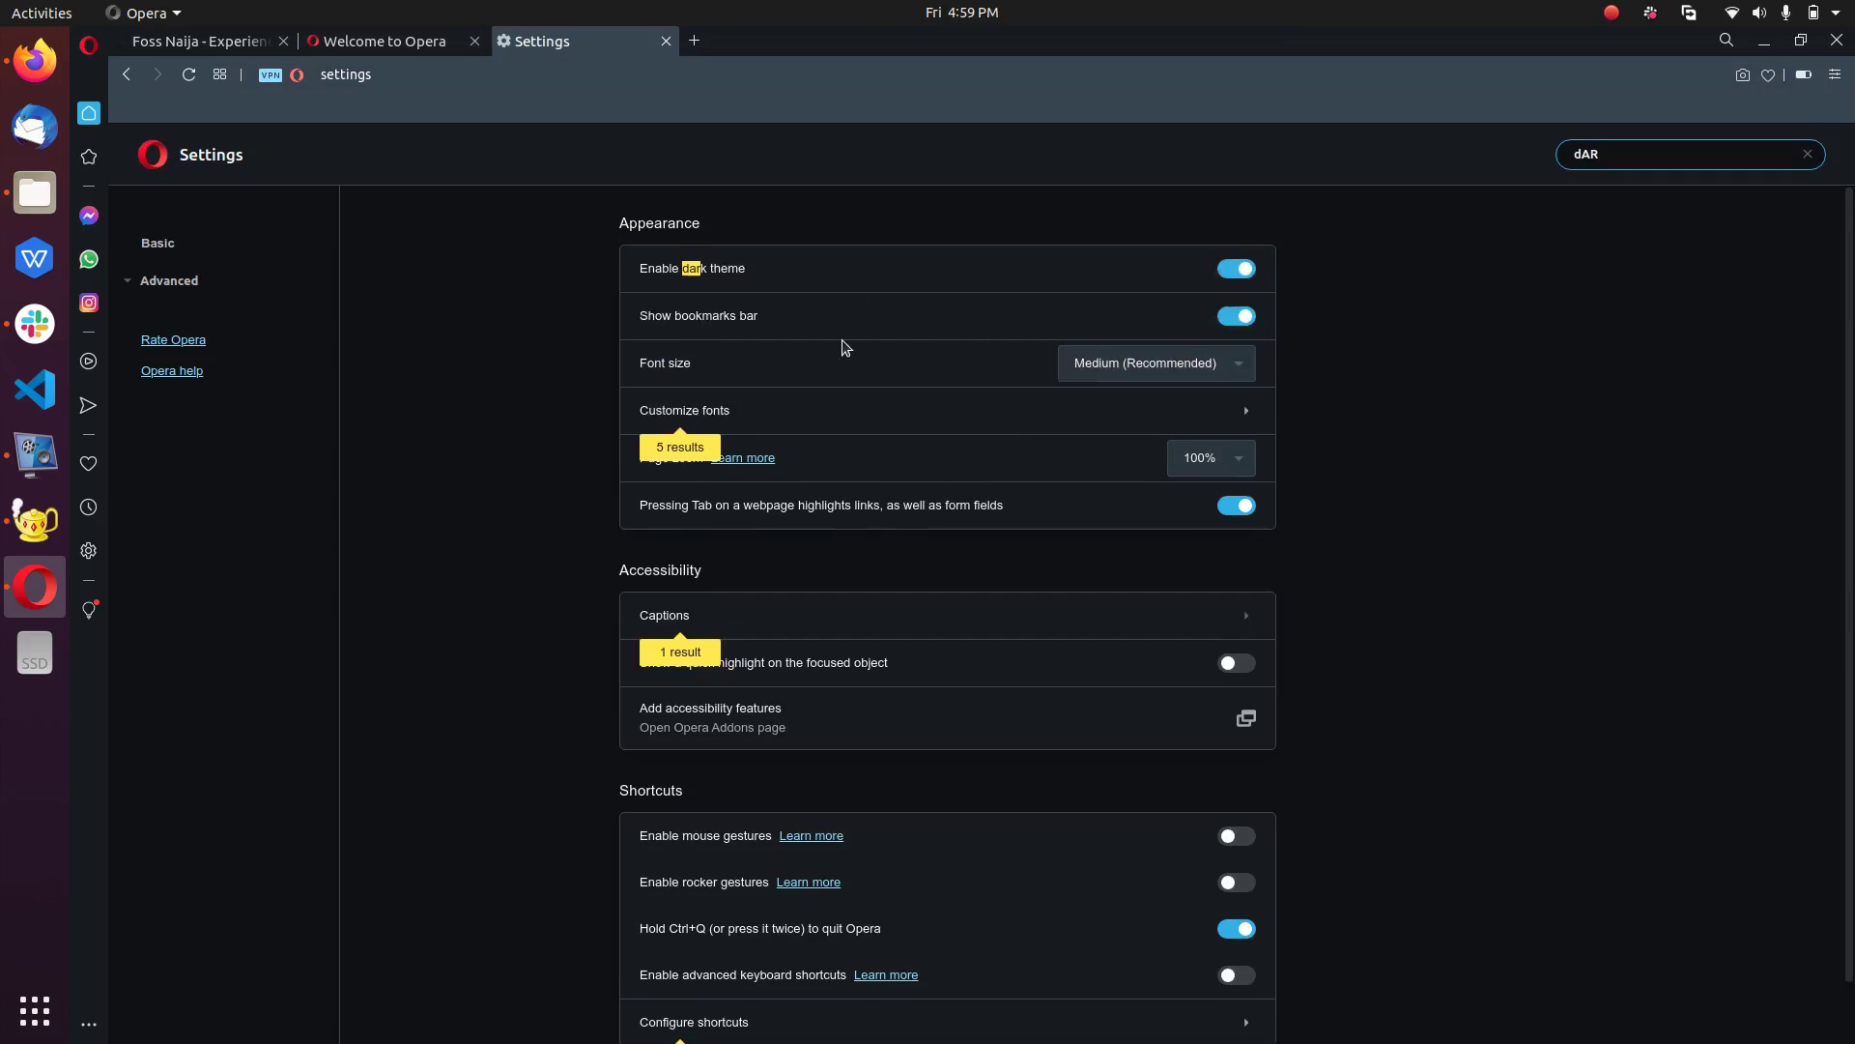
click(1528, 494)
scroll(860, 642, down, 1)
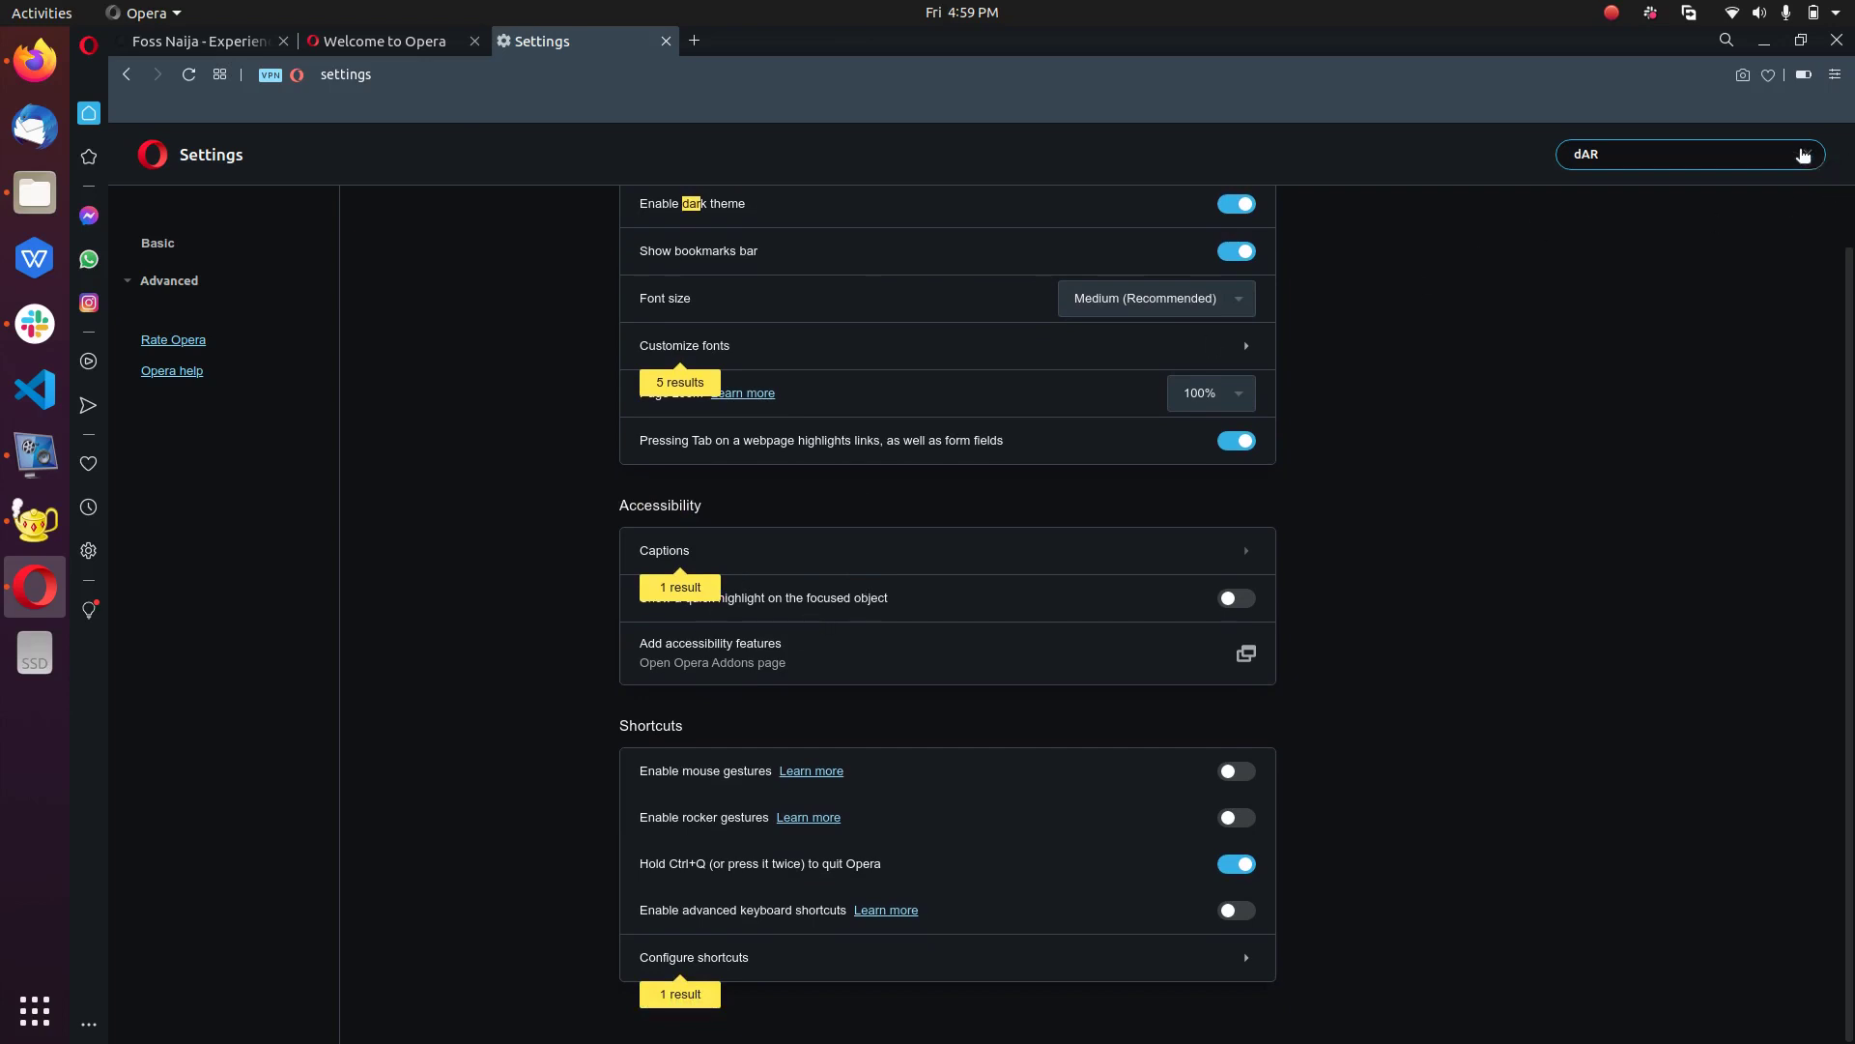
click(1808, 154)
scroll(948, 592, down, 1)
scroll(861, 518, up, 15)
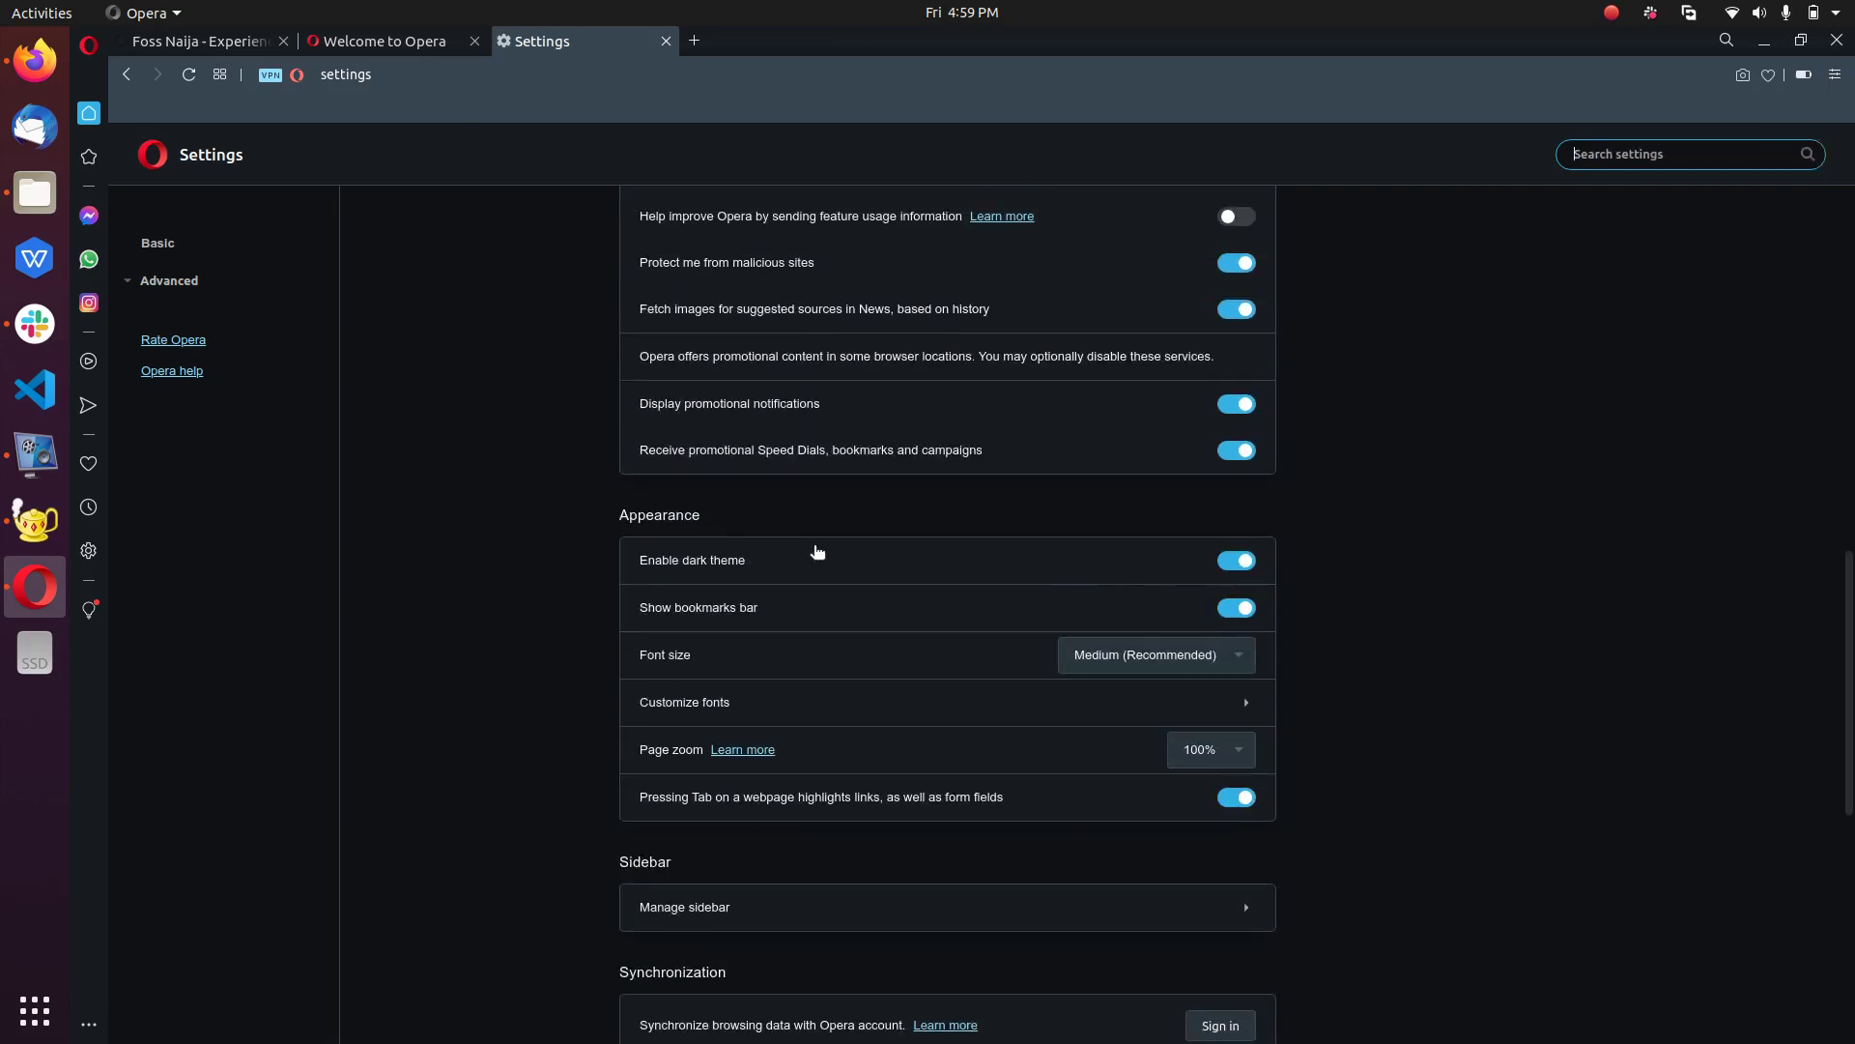
scroll(854, 500, up, 8)
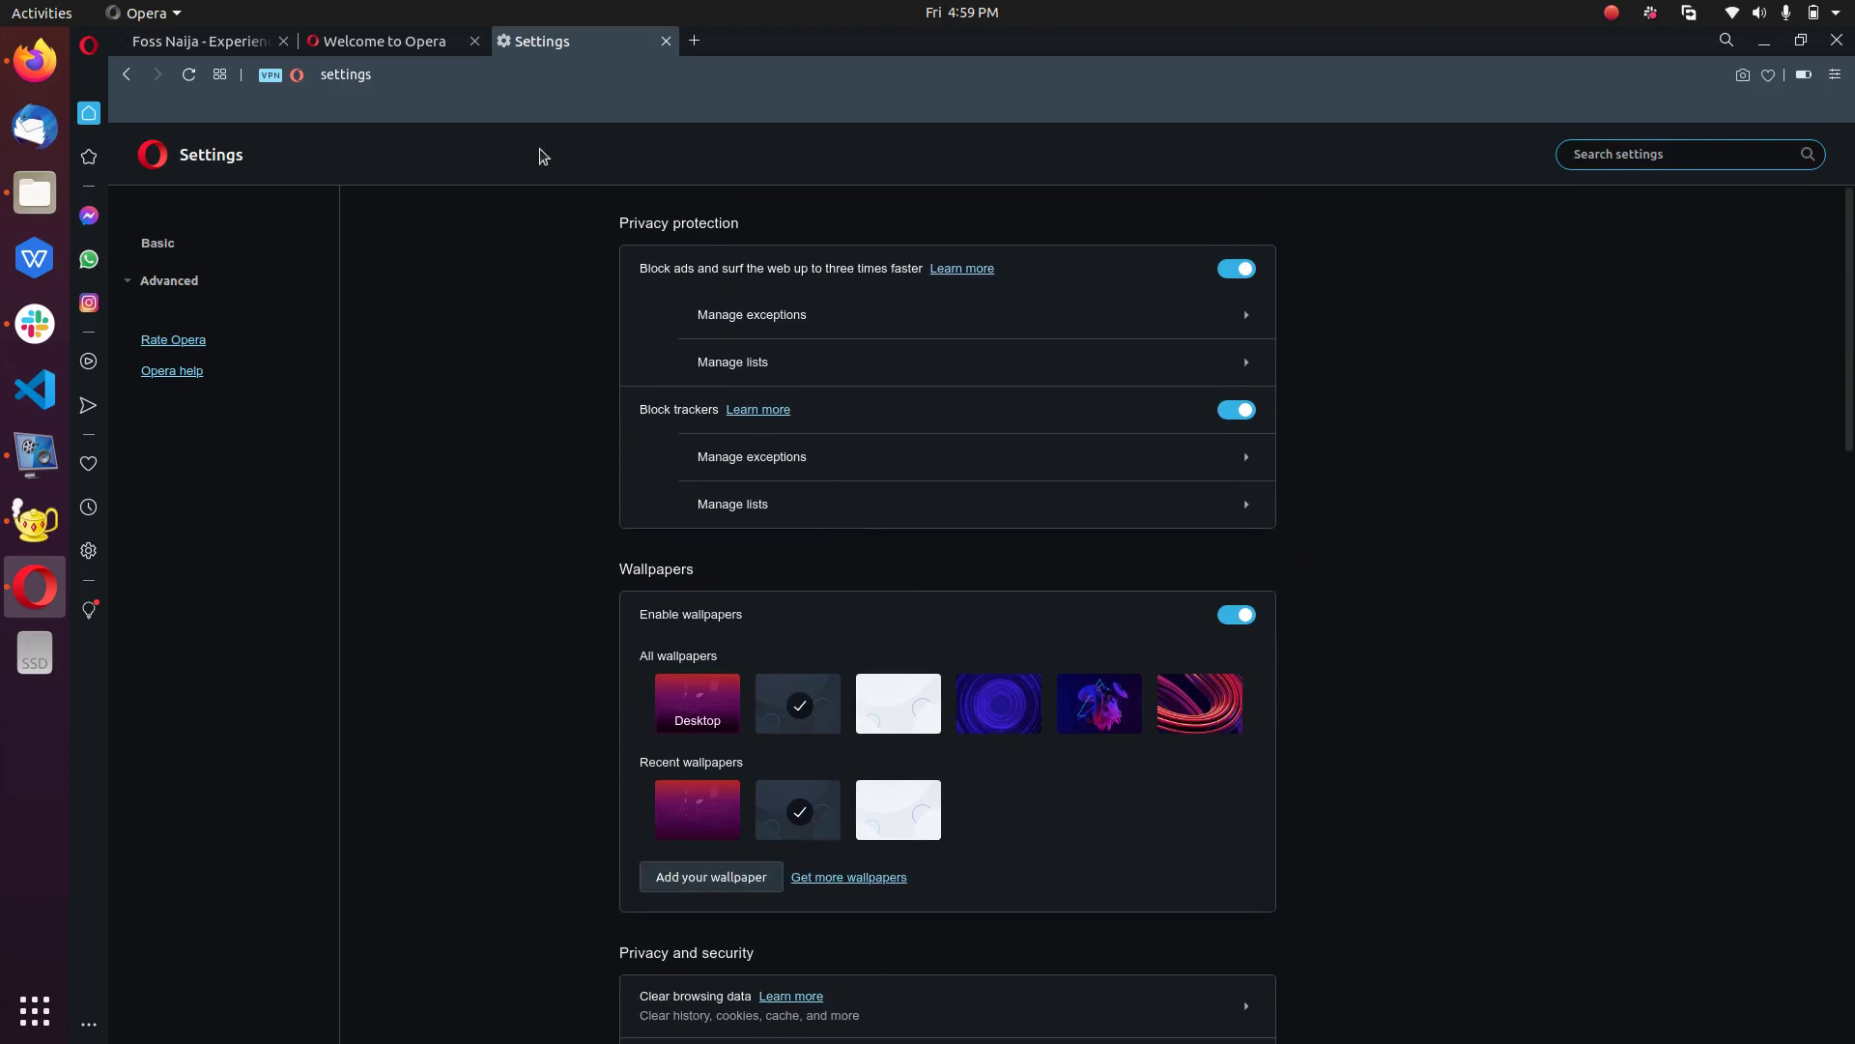
Step: Close the Settings tab and return to the fossnaija.com tab
click(666, 41)
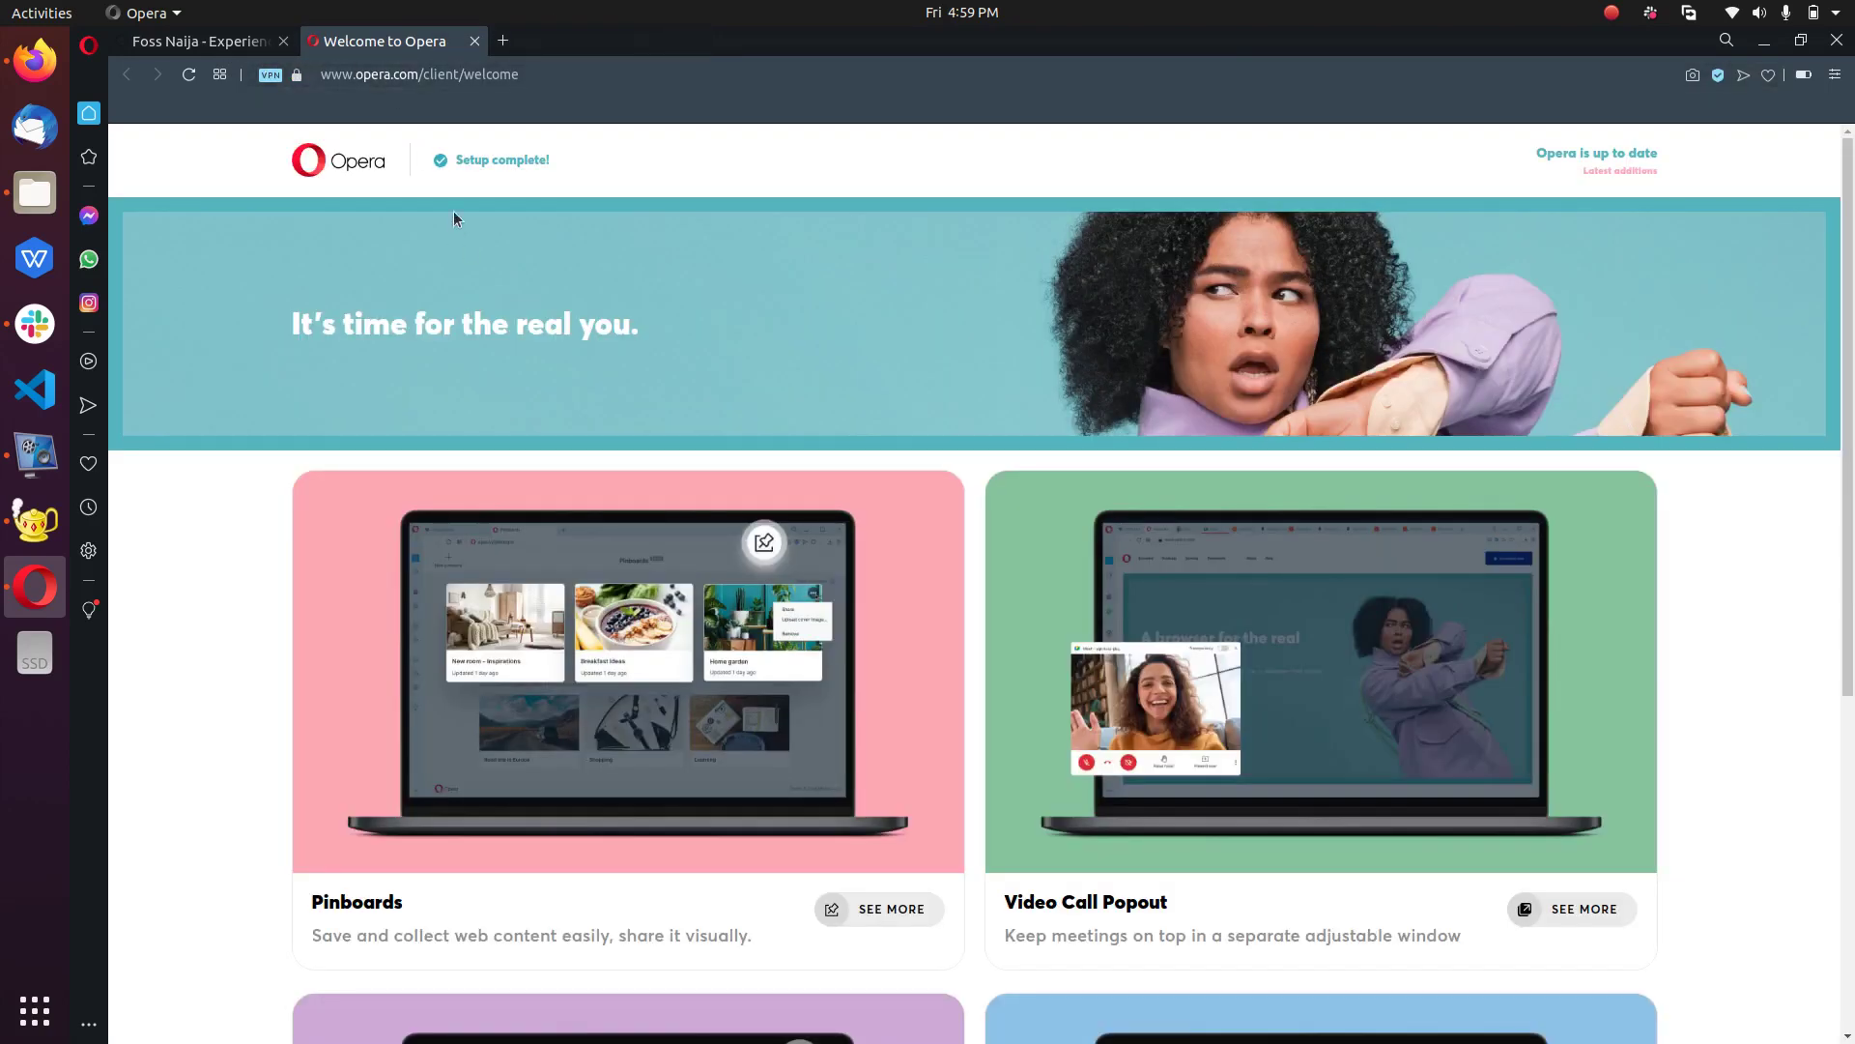
click(203, 43)
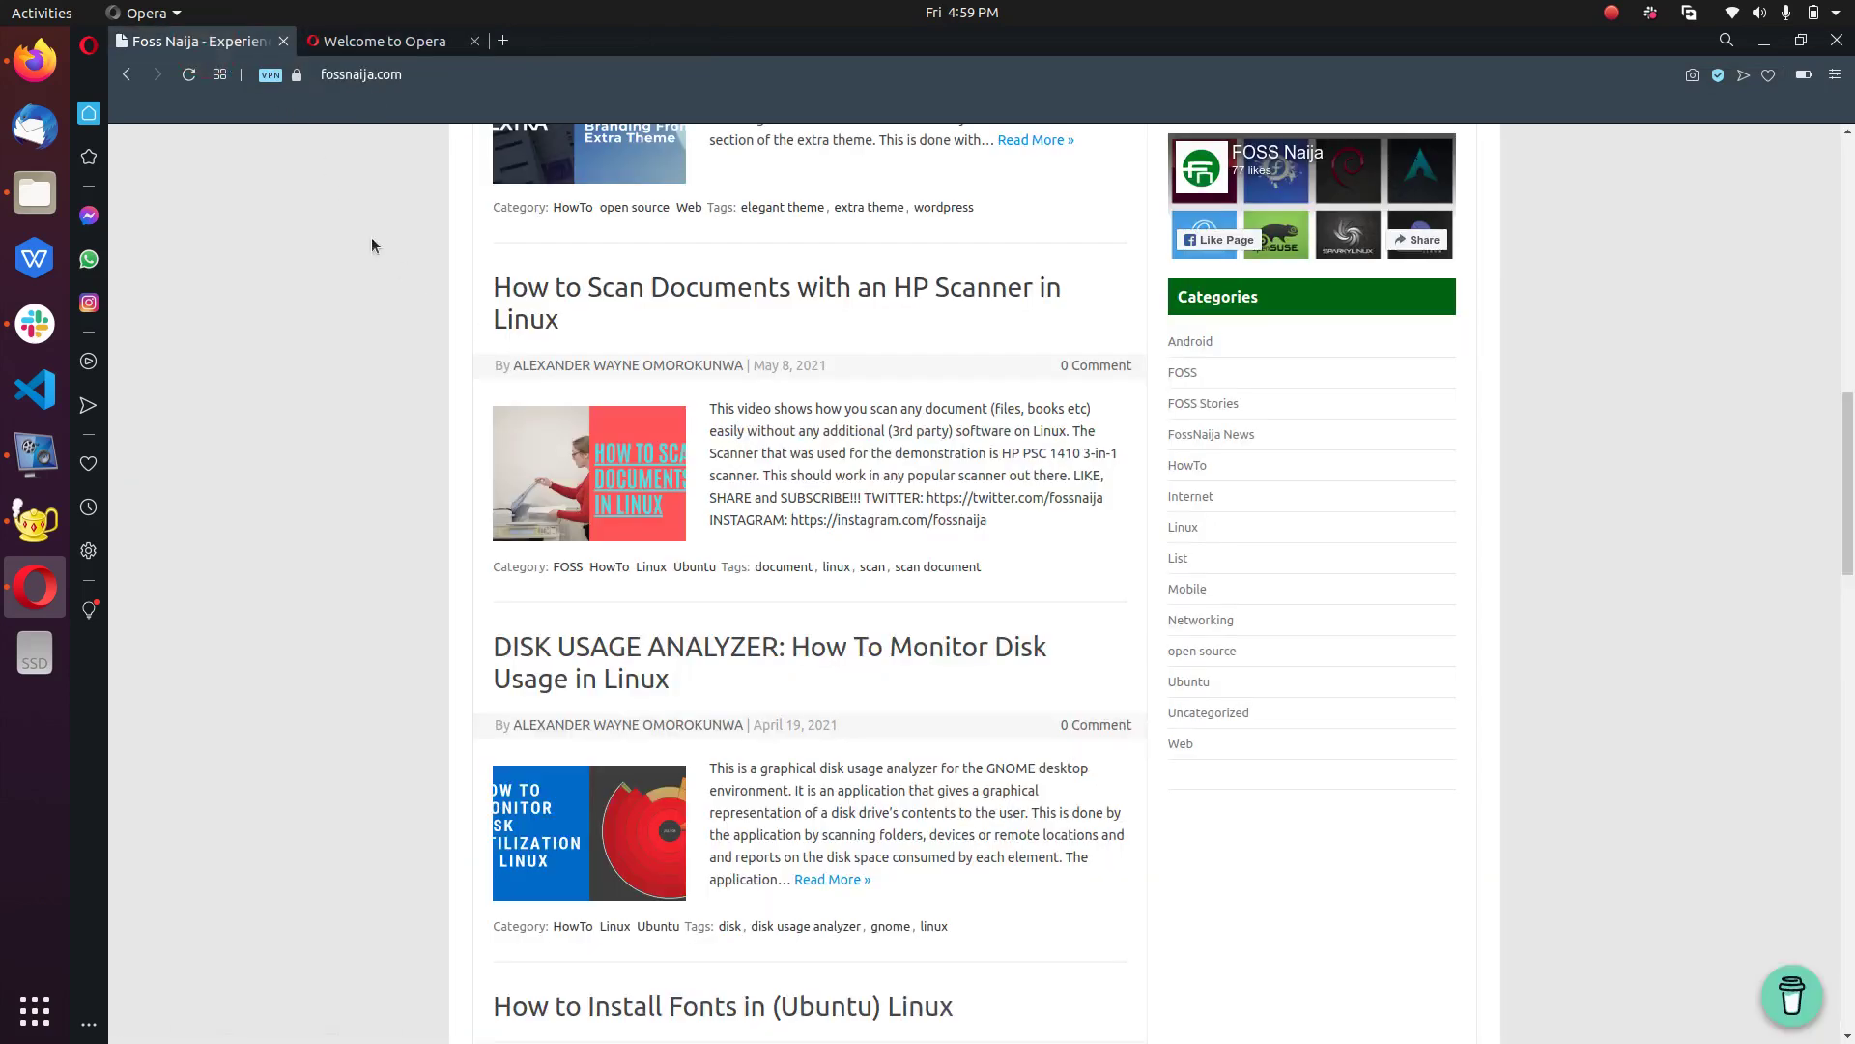